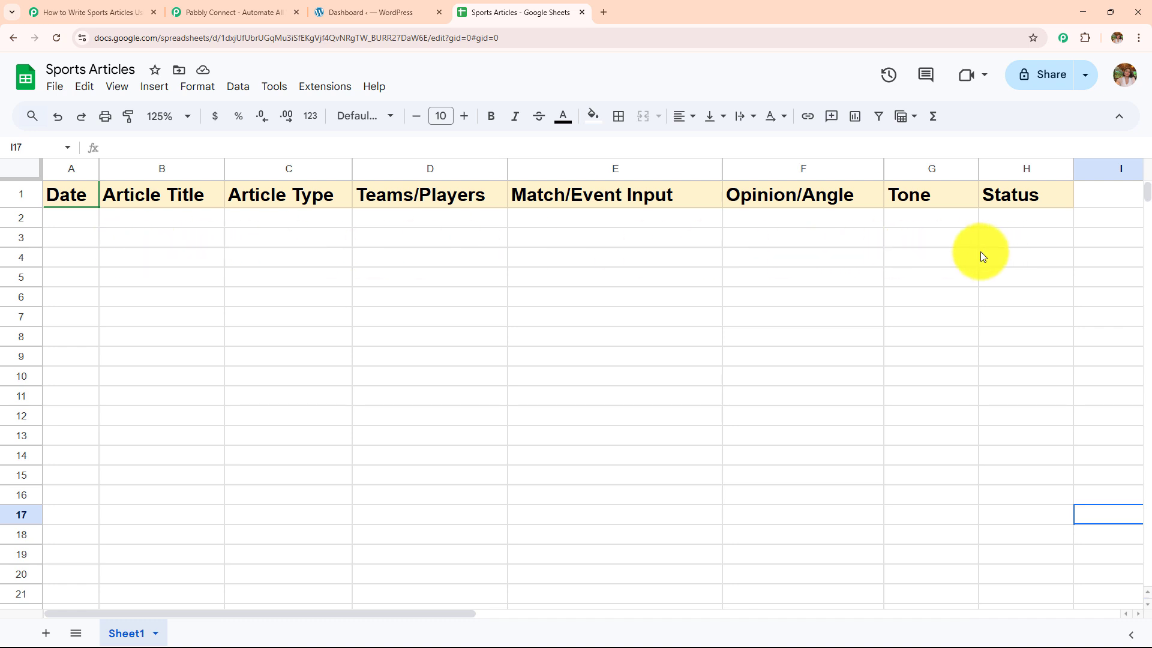
# Step: Review the existing posts list in WordPress and the three-stage sports article workflow in Pabbly Connect
pyautogui.click(413, 10)
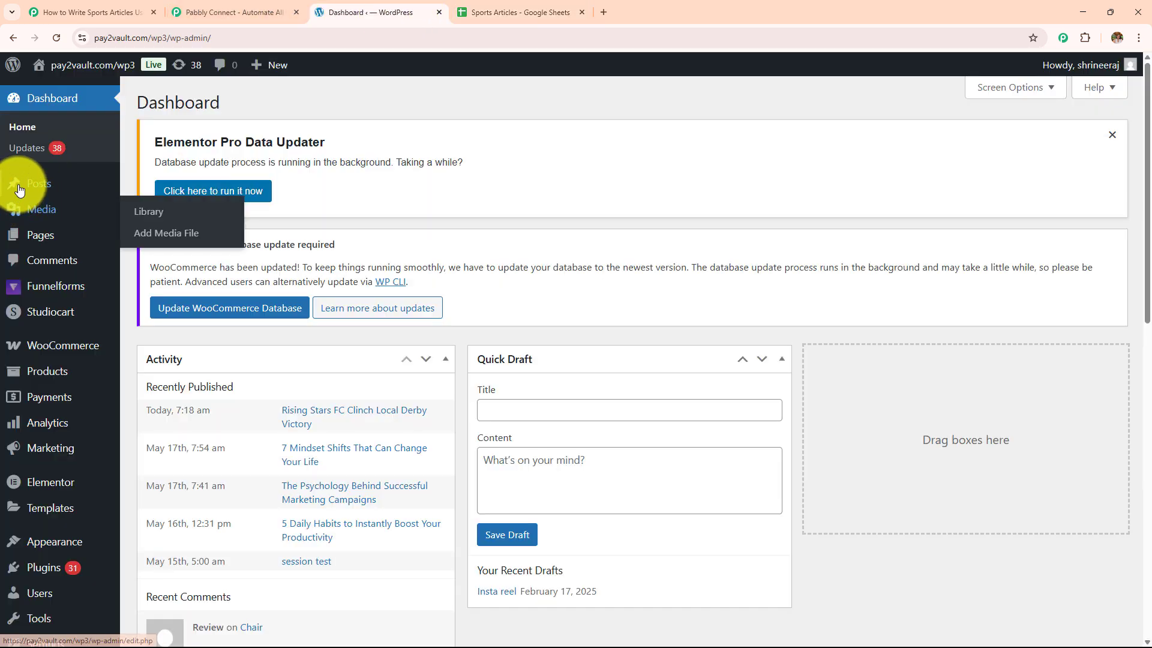
pyautogui.click(163, 186)
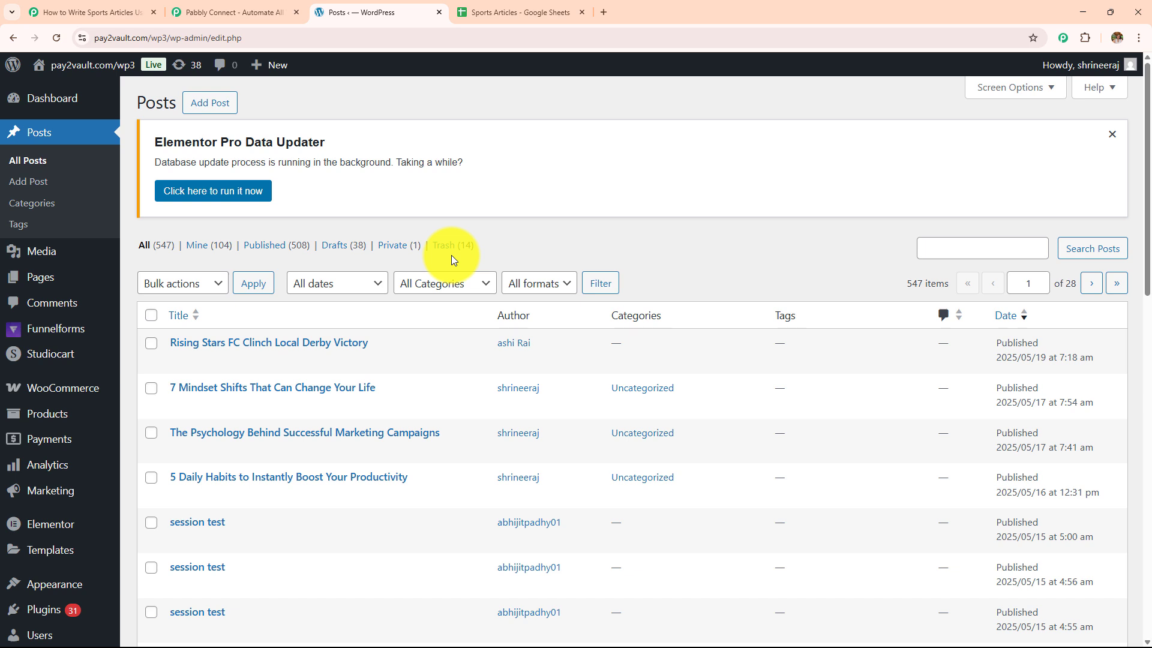
pyautogui.click(41, 5)
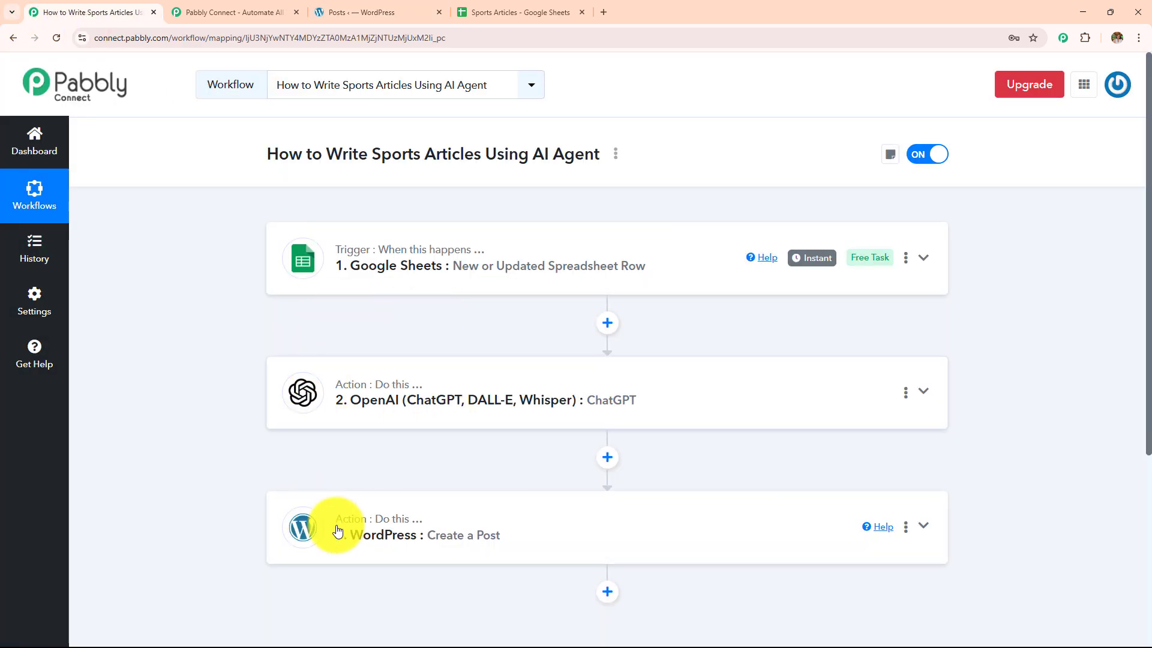
# Step: Paste the copied "Shivaji CC Outclasses Falcons in T20 Final" record into the Sports Articles sheet from cell A2 and check its full date
pyautogui.click(474, 15)
pyautogui.click(70, 217)
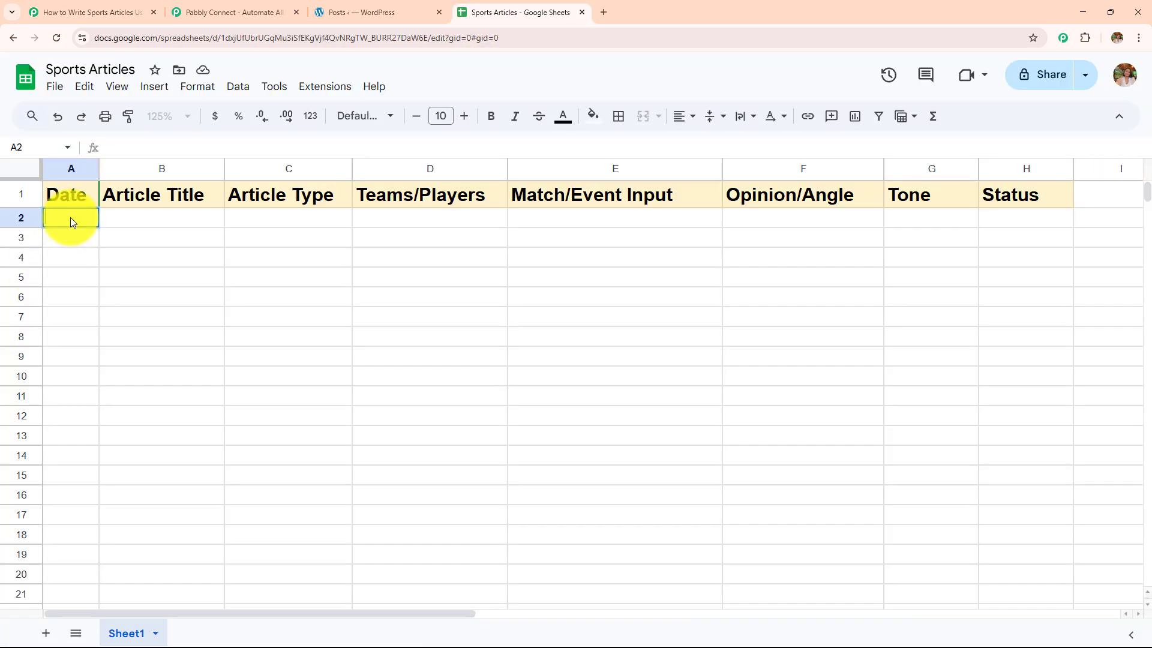
pyautogui.hotkey('ctrl', 'v')
pyautogui.click(661, 434)
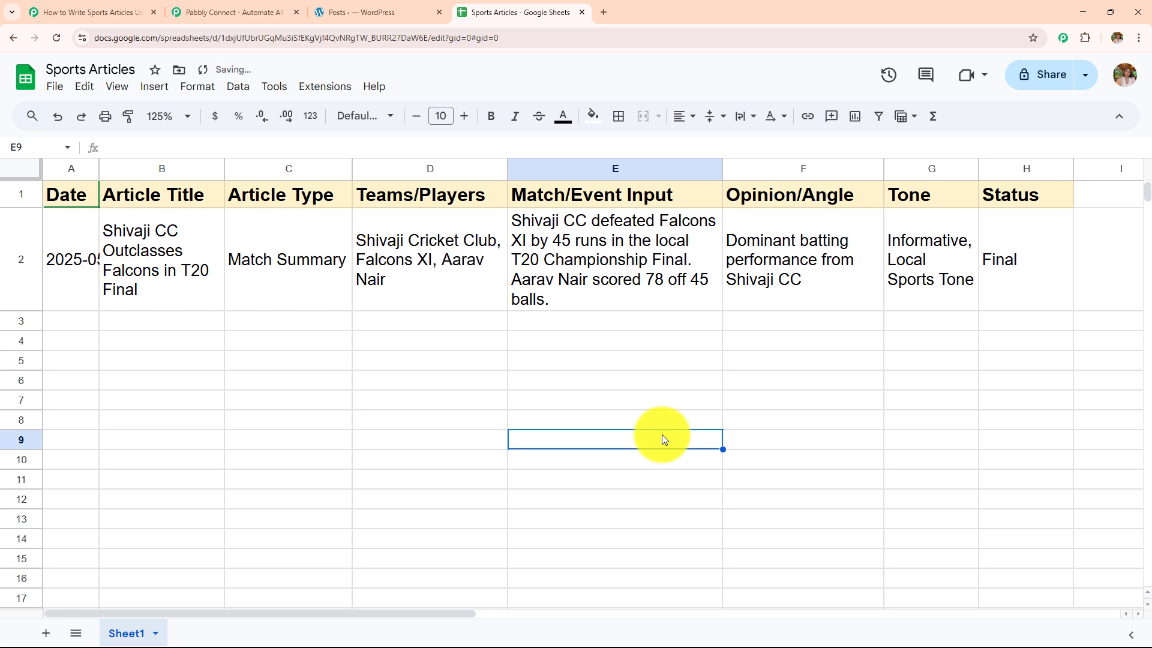
pyautogui.click(86, 284)
pyautogui.doubleClick(85, 285)
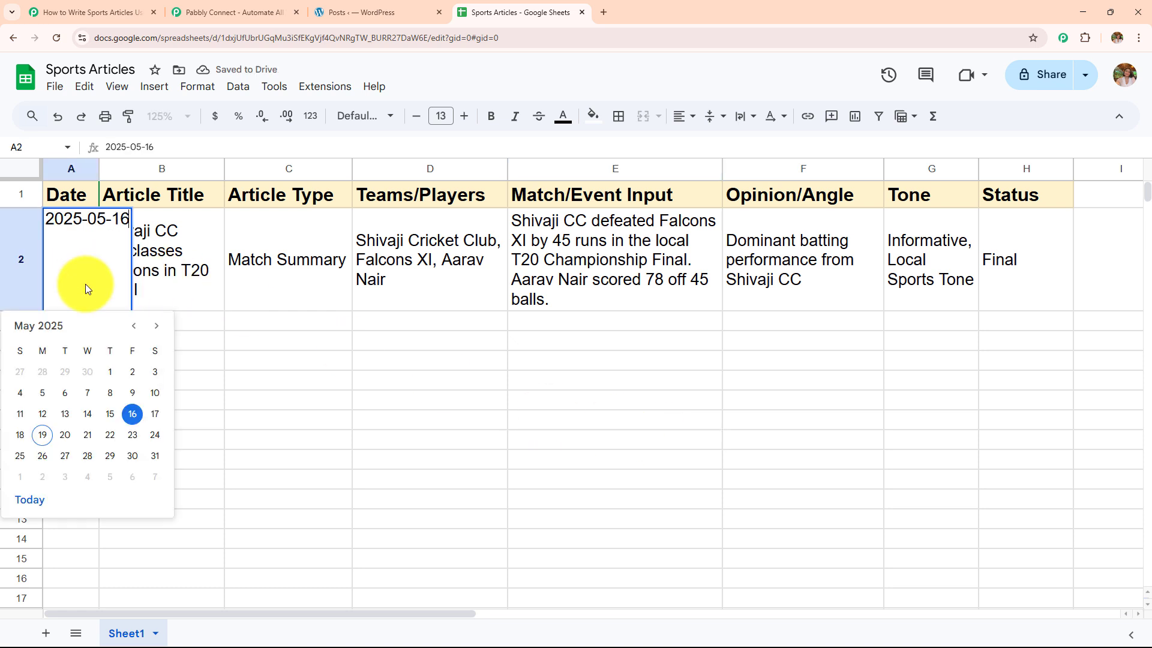
pyautogui.click(381, 444)
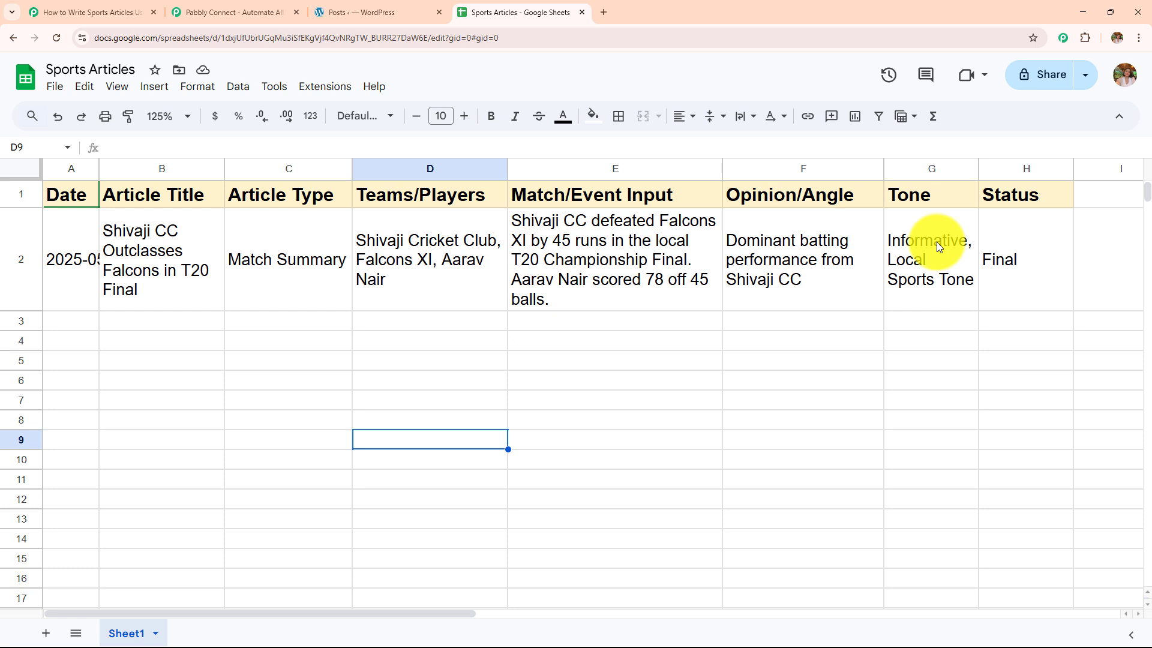
# Step: Refresh the WordPress posts list and read through the published "Shivaji CC Outclasses Falcons in T20 Final" article
pyautogui.click(429, 7)
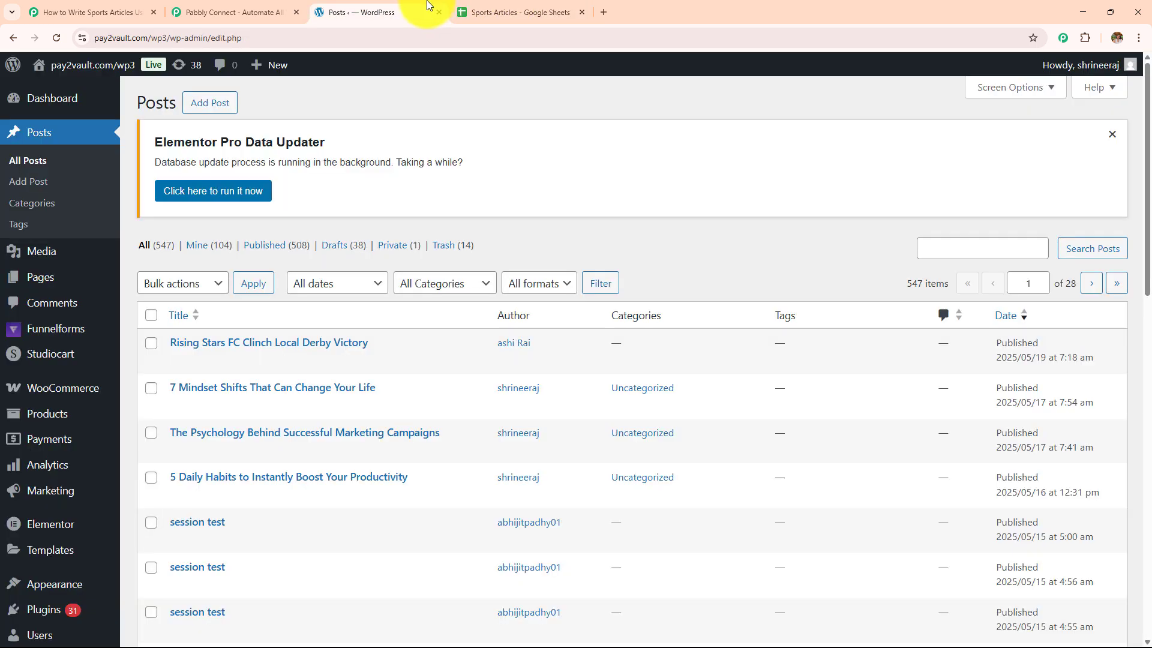
pyautogui.click(57, 38)
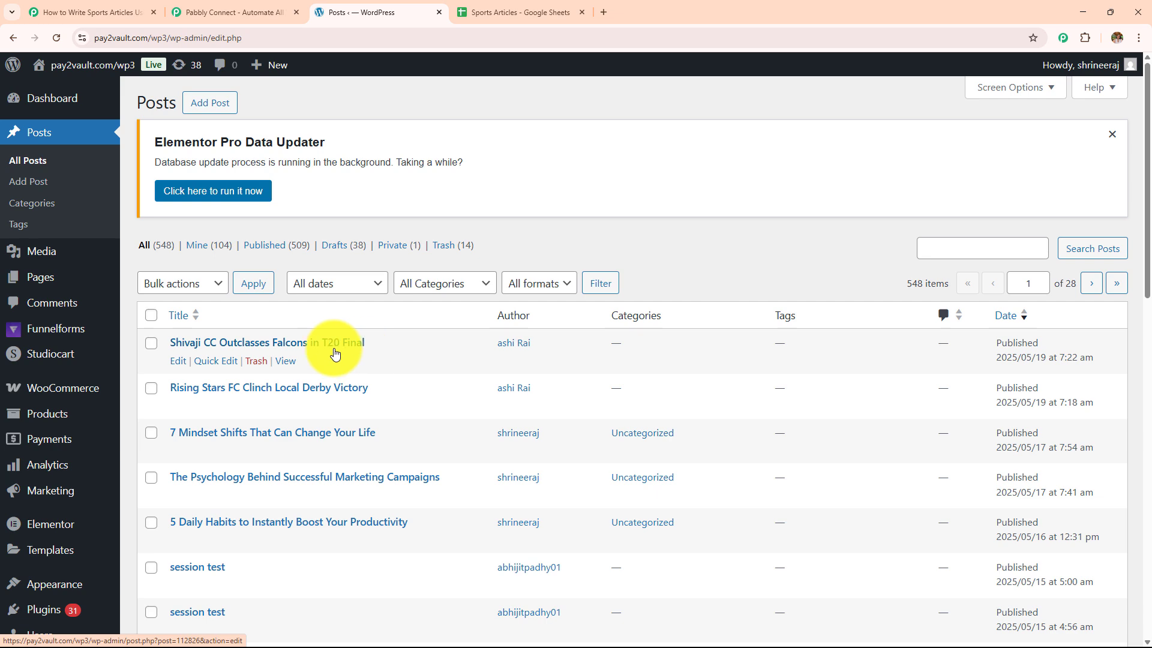
pyautogui.click(284, 364)
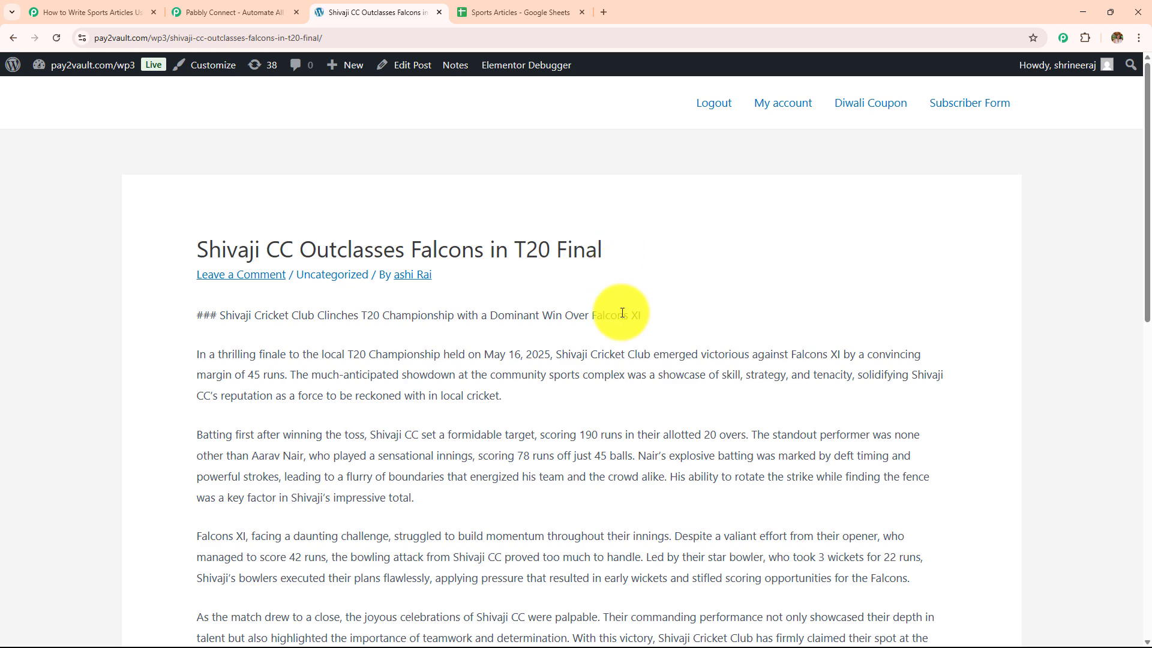
pyautogui.scroll(-6, 622, 313)
pyautogui.scroll(4, 622, 313)
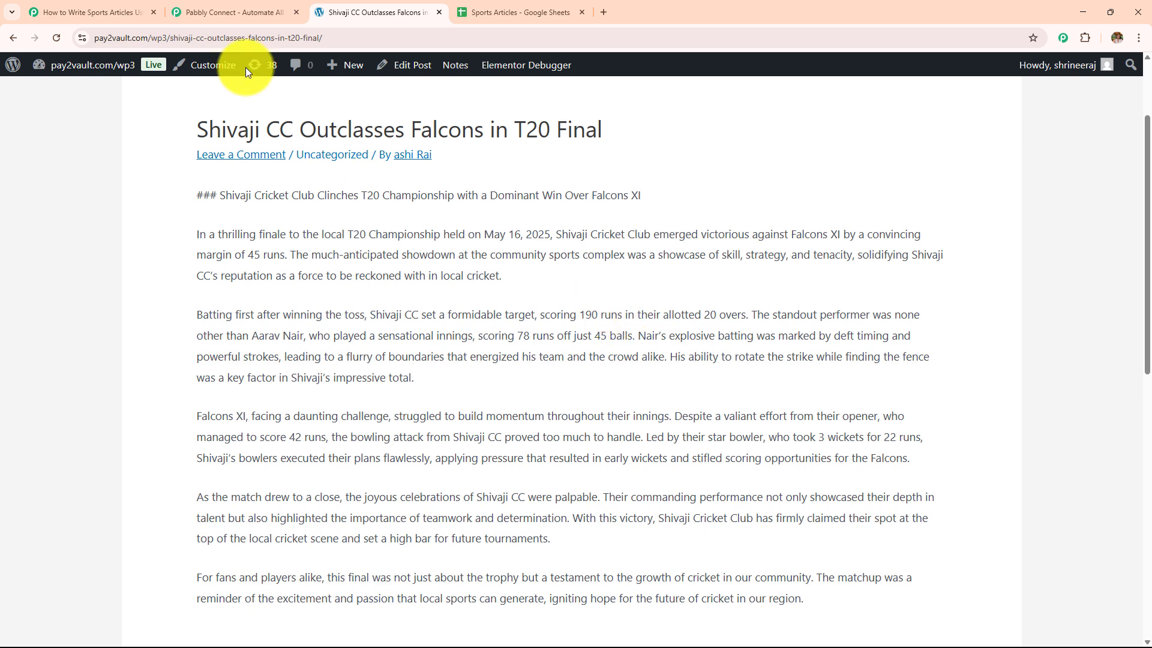
# Step: Look over the Sports Articles sheet and the WordPress dashboard, and return to the Pabbly Connect website
pyautogui.click(81, 12)
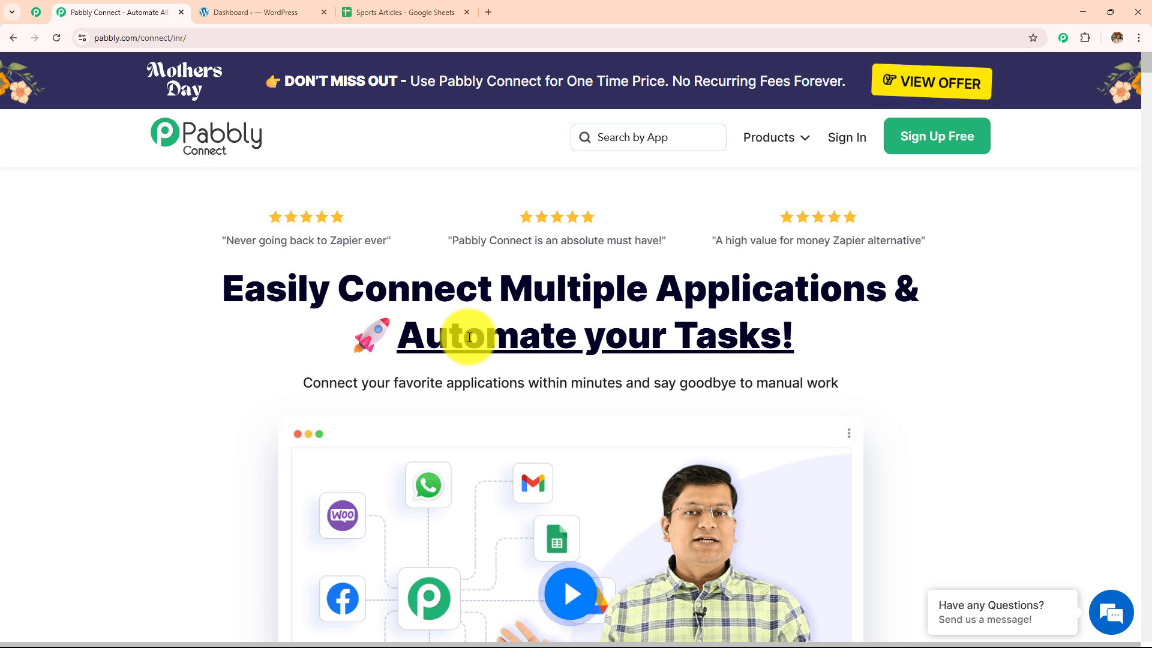
pyautogui.click(406, 11)
pyautogui.click(274, 9)
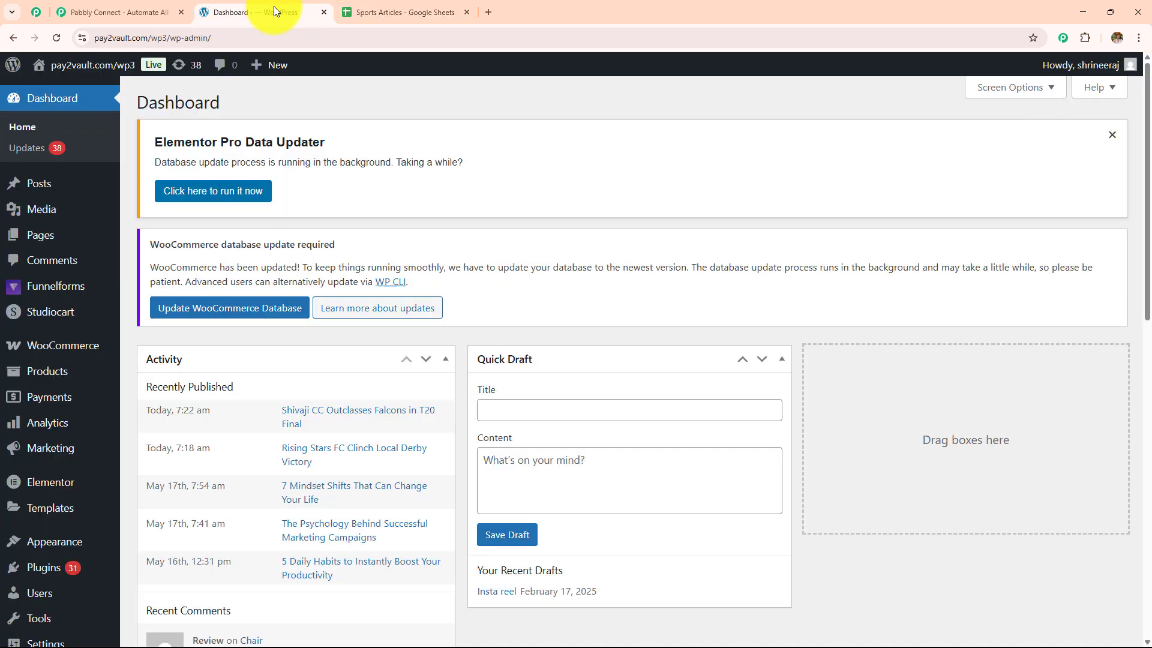
pyautogui.click(114, 11)
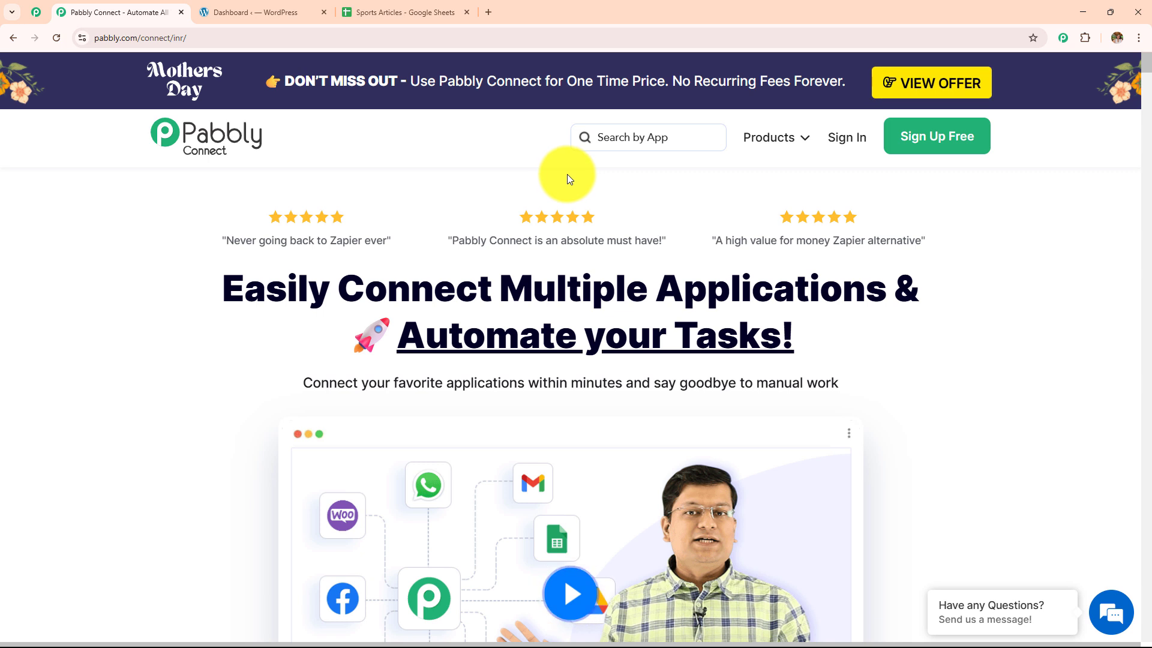
# Step: Sign in to the Pabbly account and open the Pabbly Connect application
pyautogui.click(162, 37)
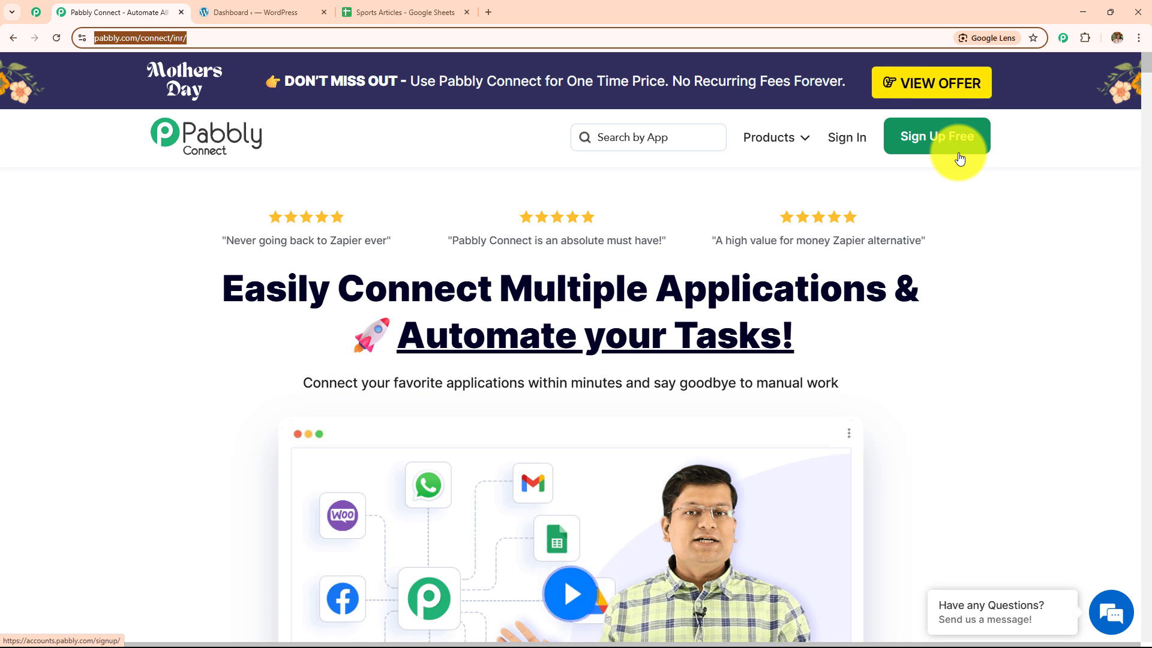
pyautogui.click(855, 144)
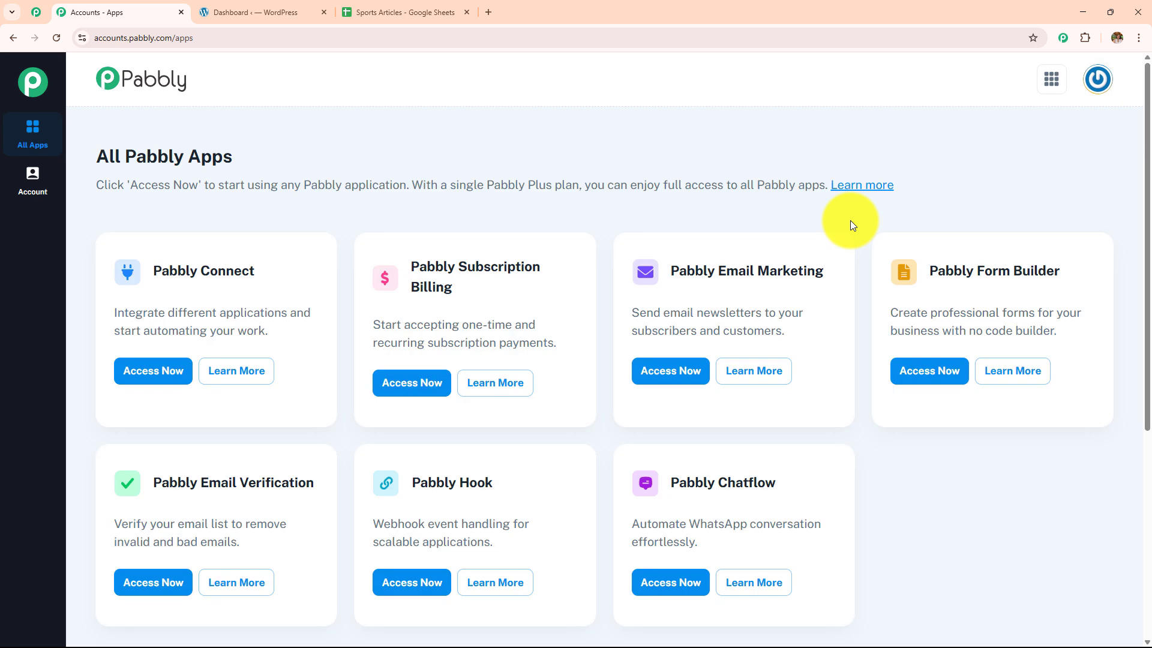
pyautogui.tripleClick(107, 158)
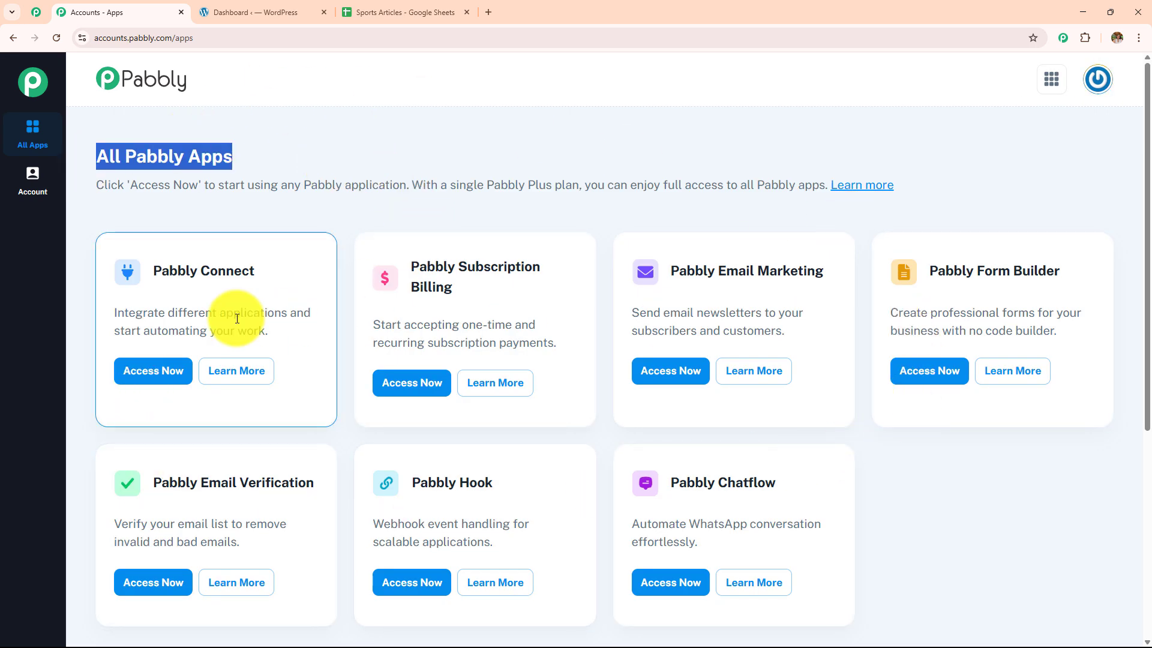
pyautogui.moveTo(154, 271); pyautogui.dragTo(256, 275)
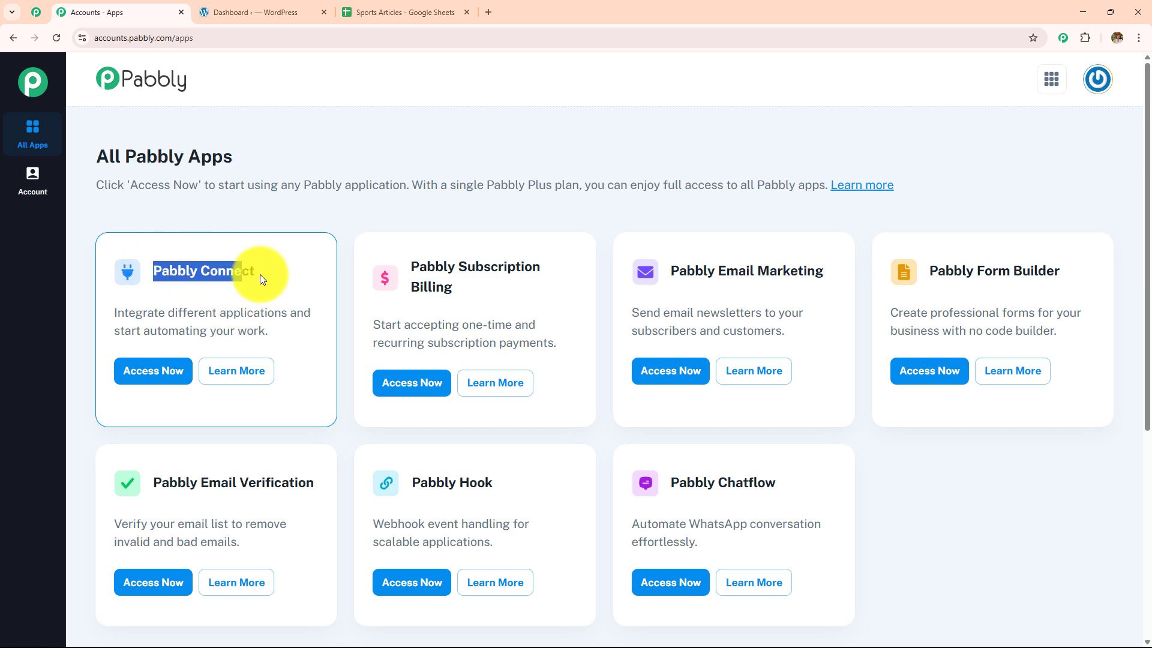
pyautogui.click(150, 377)
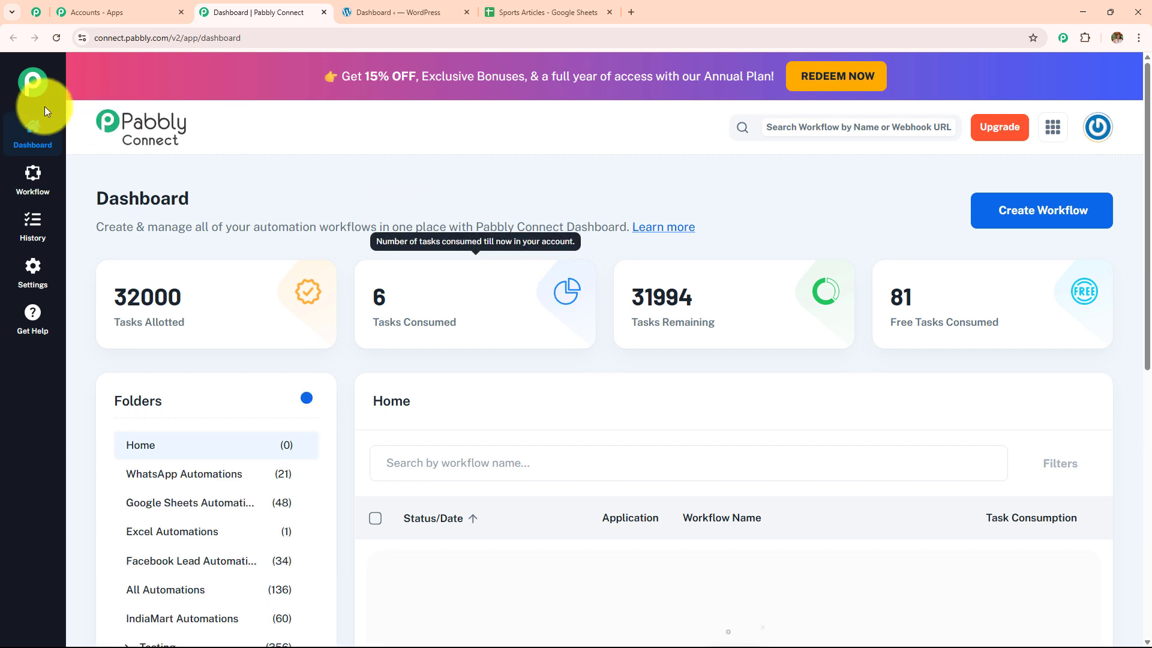
# Step: Examine the dashboard's task counters, folder list and workflow list, and view the form for creating a folder
pyautogui.moveTo(92, 195); pyautogui.dragTo(380, 195)
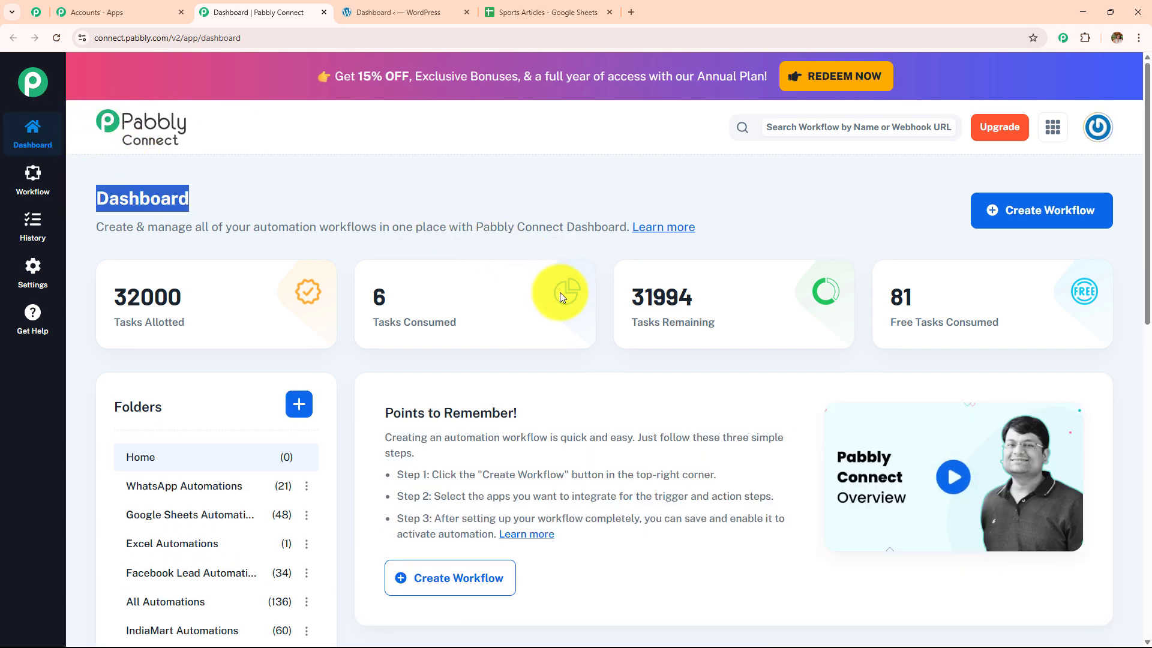
pyautogui.scroll(-6, 572, 341)
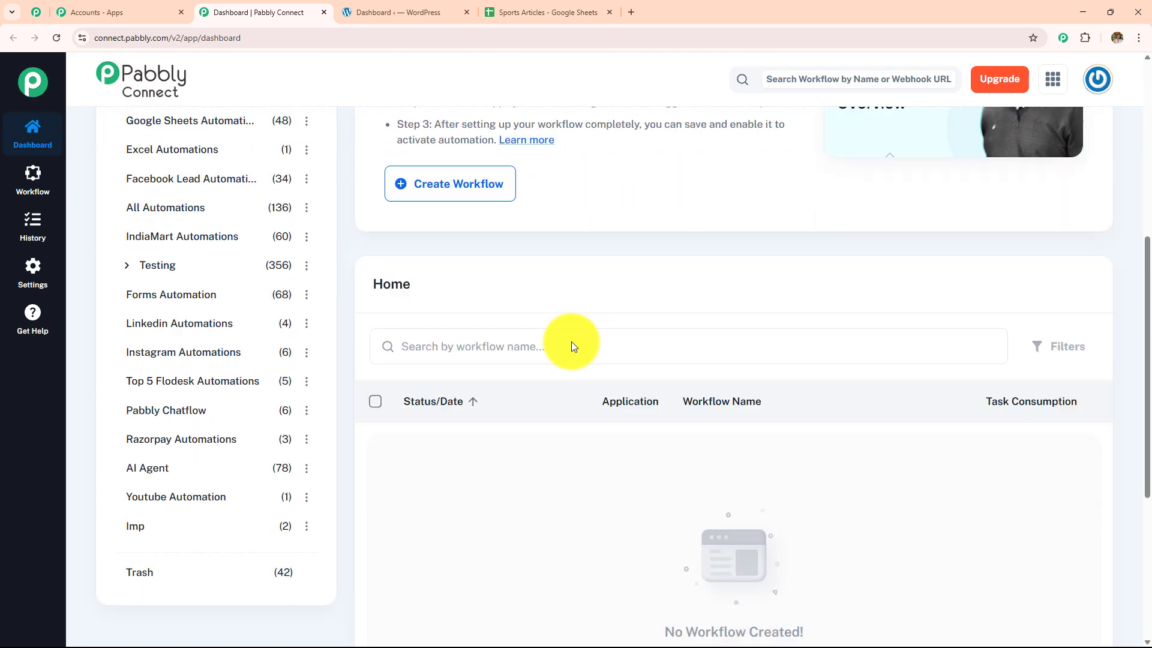
pyautogui.scroll(-1, 571, 347)
pyautogui.scroll(5, 249, 427)
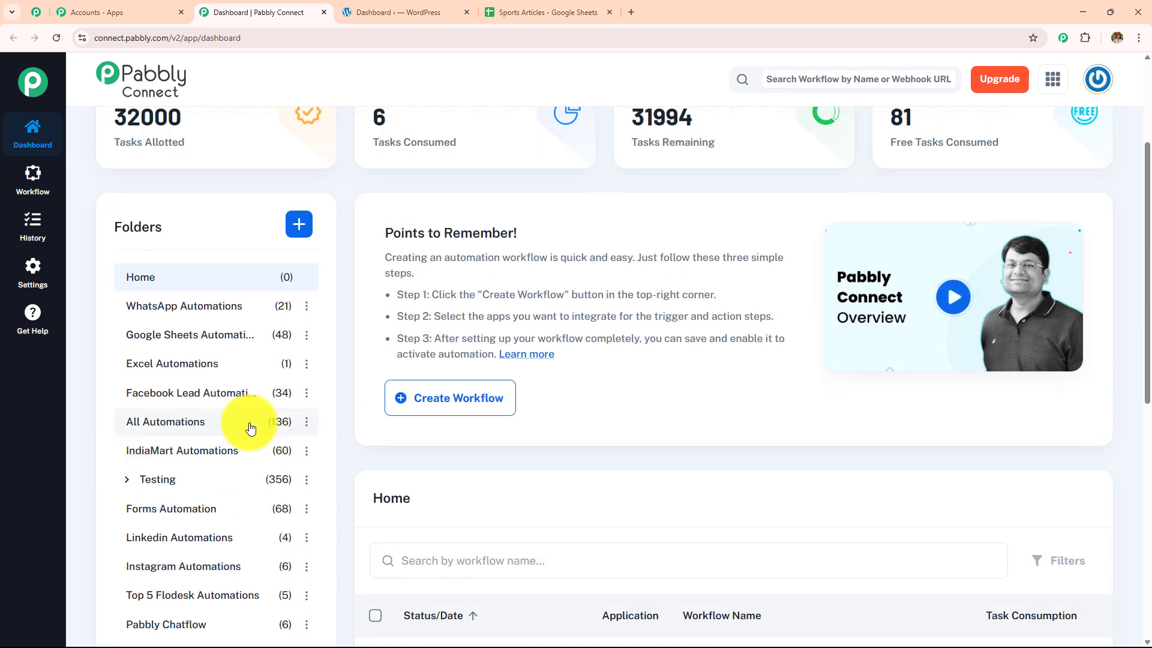
pyautogui.scroll(2, 249, 427)
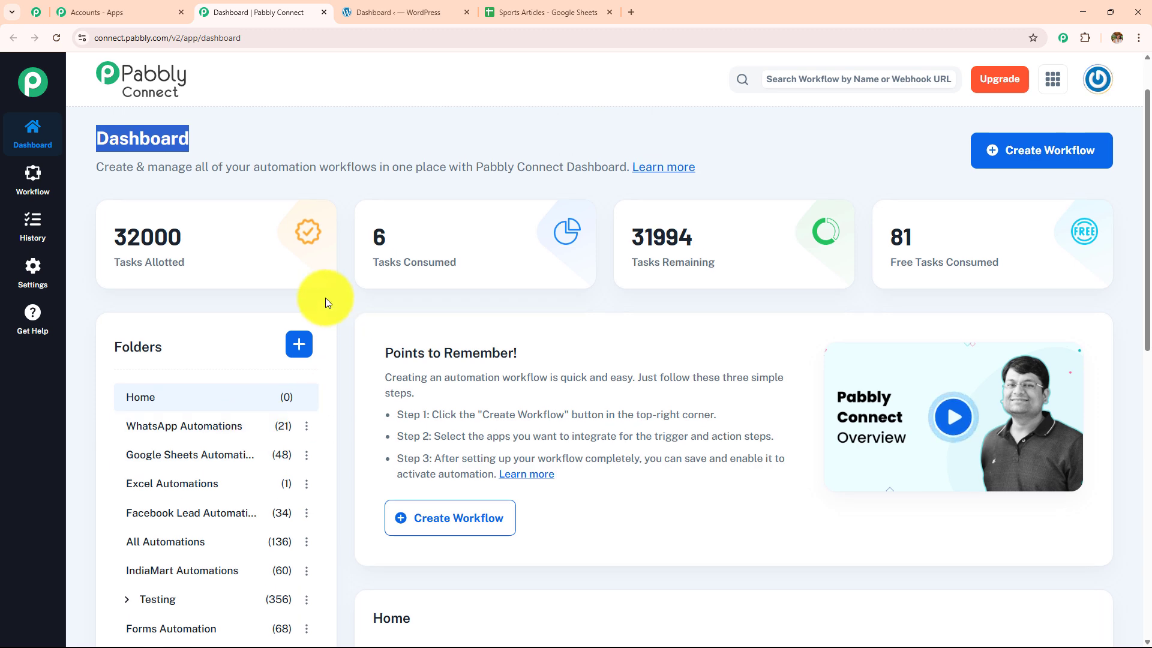
pyautogui.click(290, 340)
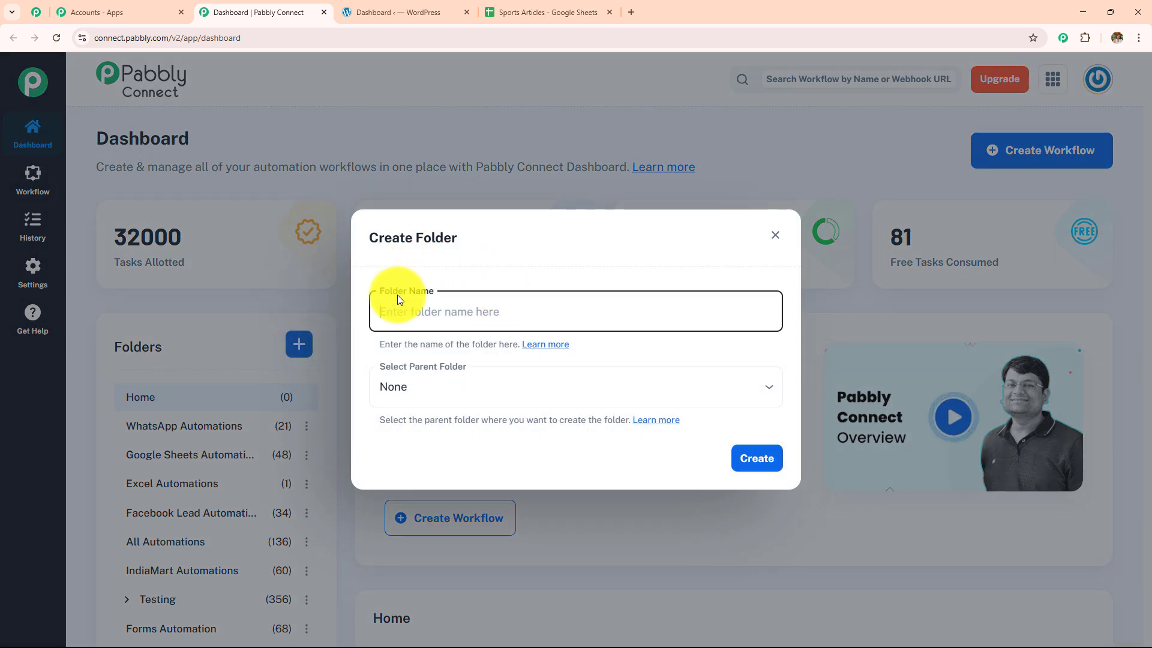
pyautogui.click(775, 235)
# Step: Start creating a new workflow and clear its default name
pyautogui.scroll(1, 775, 267)
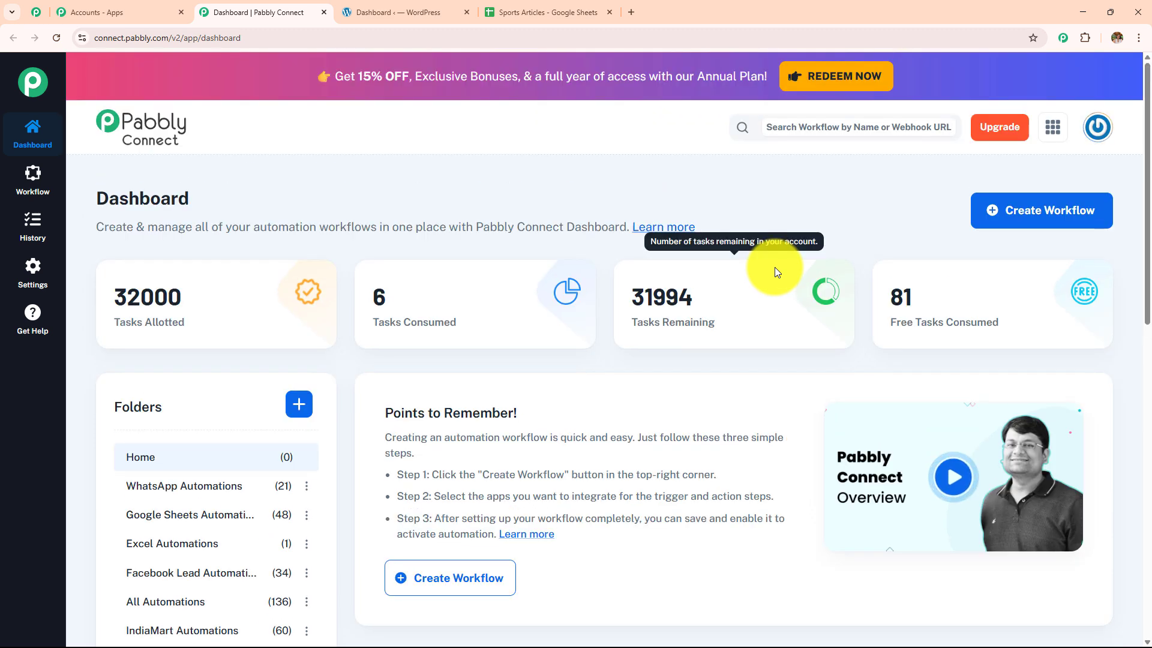
pyautogui.click(1050, 221)
pyautogui.moveTo(570, 313); pyautogui.dragTo(294, 336)
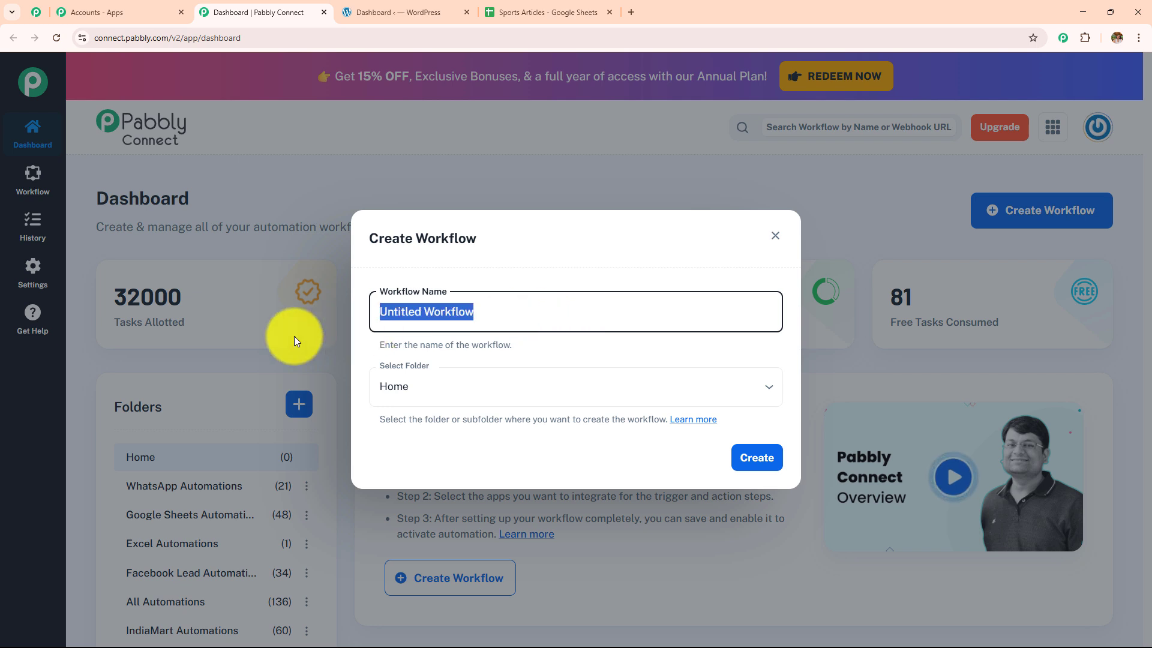
pyautogui.press('BackSpace')
pyautogui.click(442, 384)
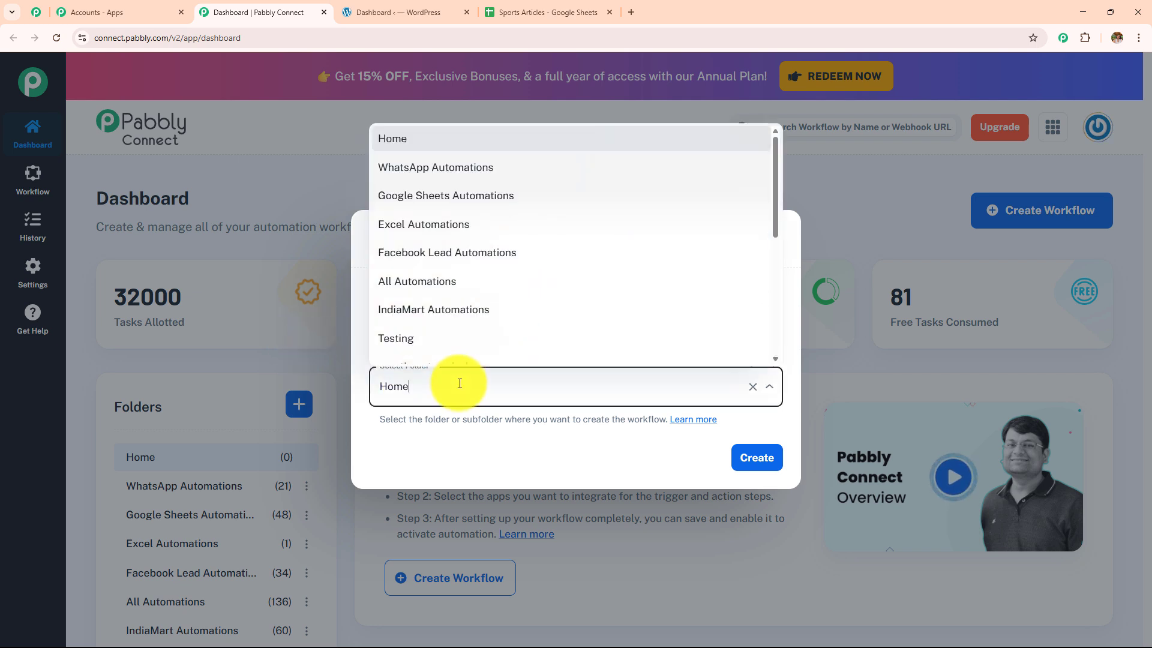
pyautogui.scroll(-5, 463, 327)
pyautogui.scroll(5, 463, 327)
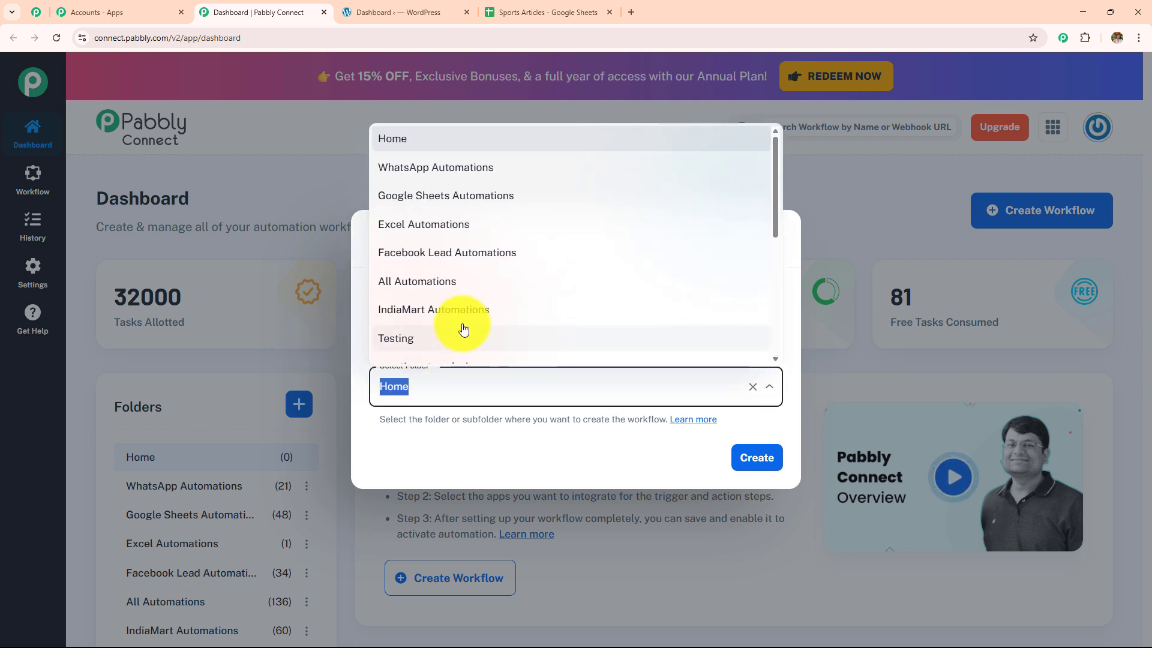
pyautogui.scroll(-5, 463, 327)
pyautogui.scroll(5, 463, 327)
pyautogui.click(468, 457)
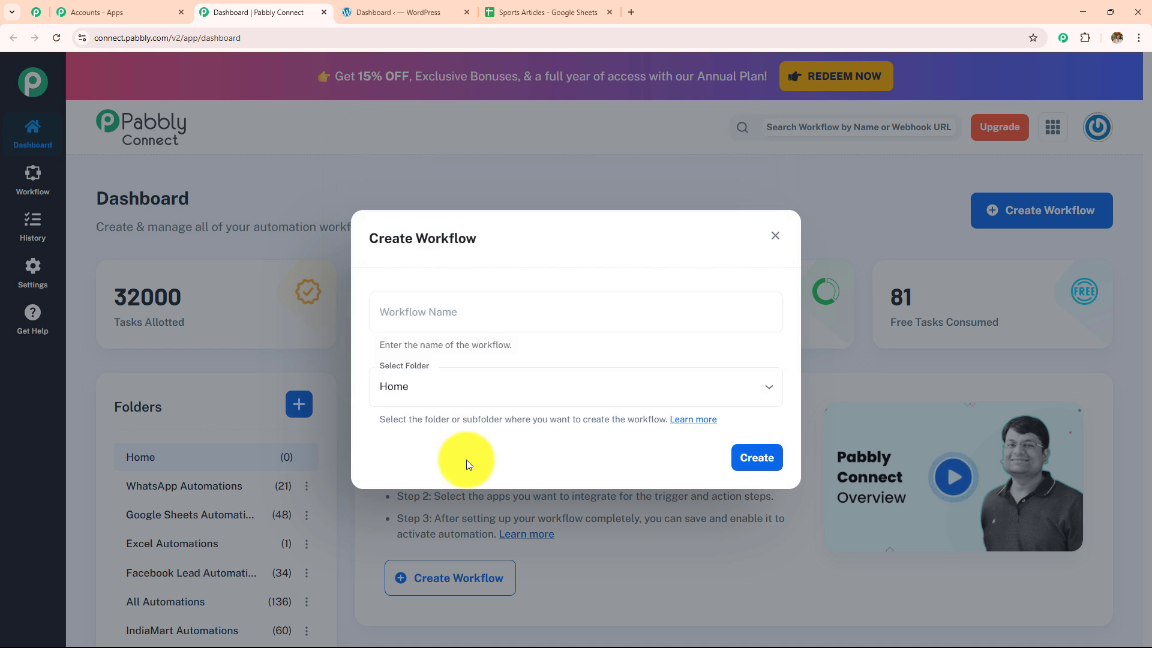
# Step: Name the new workflow "How to Write Sports Articles Using AI Agent"
pyautogui.click(440, 312)
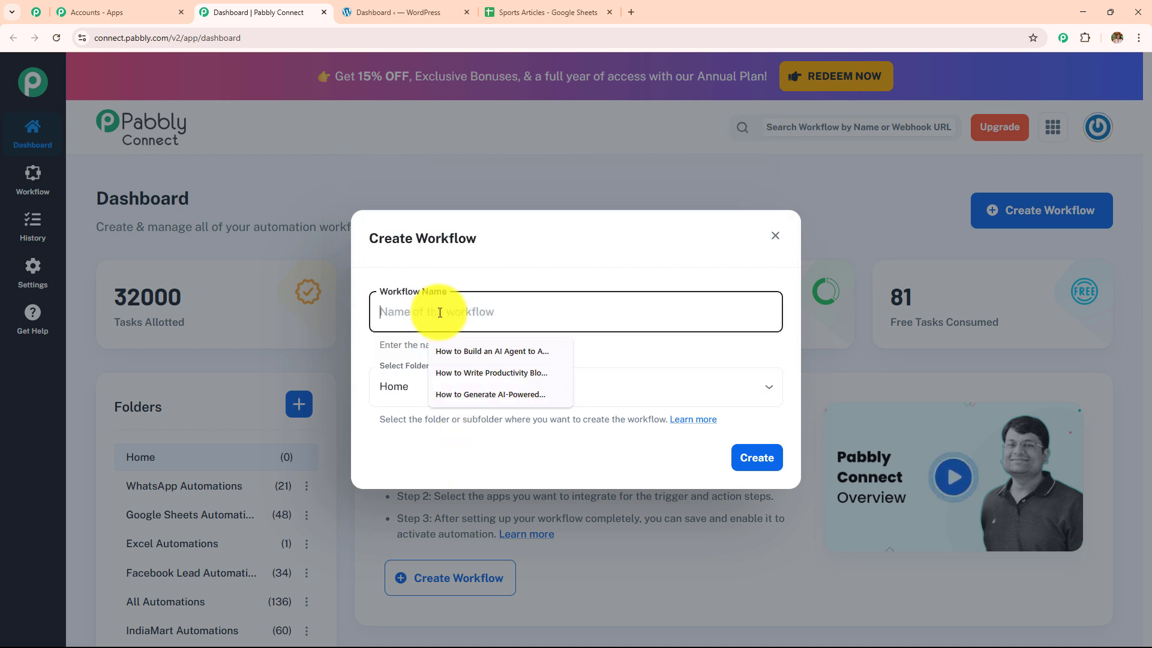
pyautogui.write('How to Write Sports Articles Using AI Agent')
pyautogui.moveTo(618, 311); pyautogui.dragTo(207, 304)
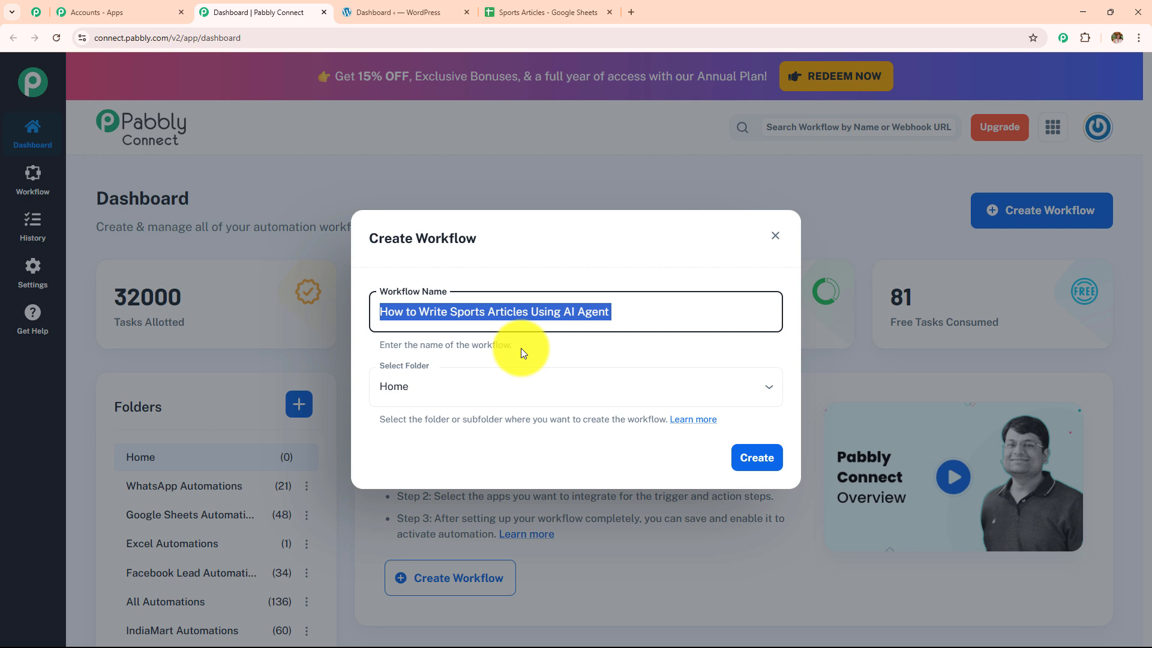
# Step: Choose AI Agent as the folder for the new workflow
pyautogui.click(522, 390)
pyautogui.scroll(-5, 548, 288)
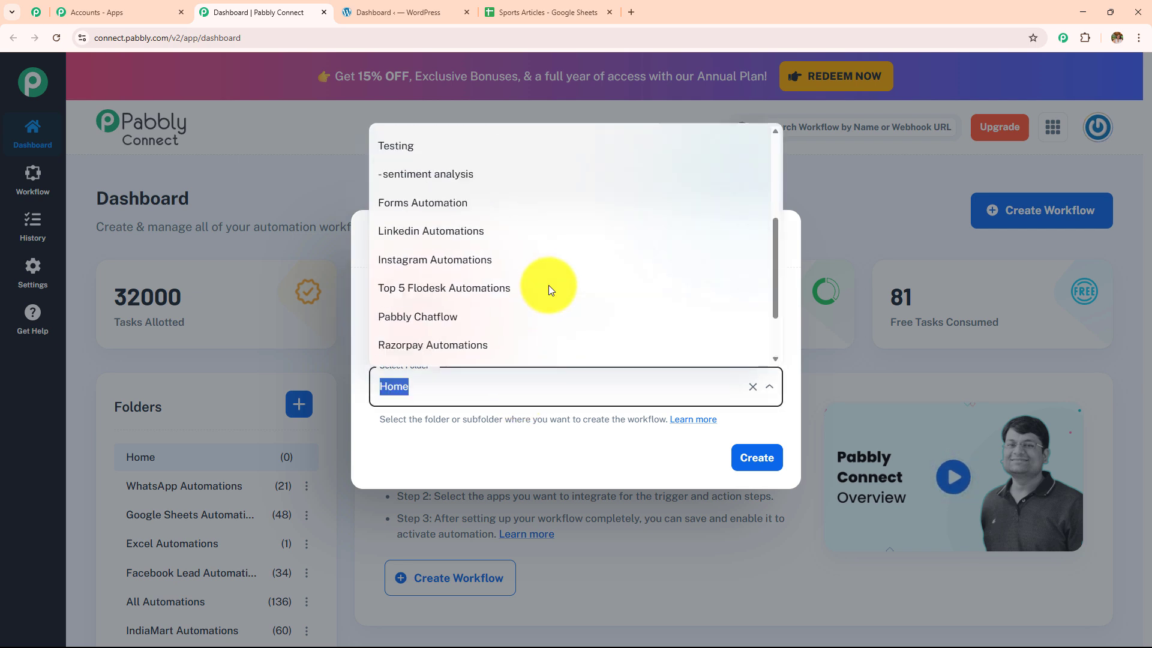
pyautogui.scroll(5, 549, 290)
pyautogui.scroll(-5, 549, 291)
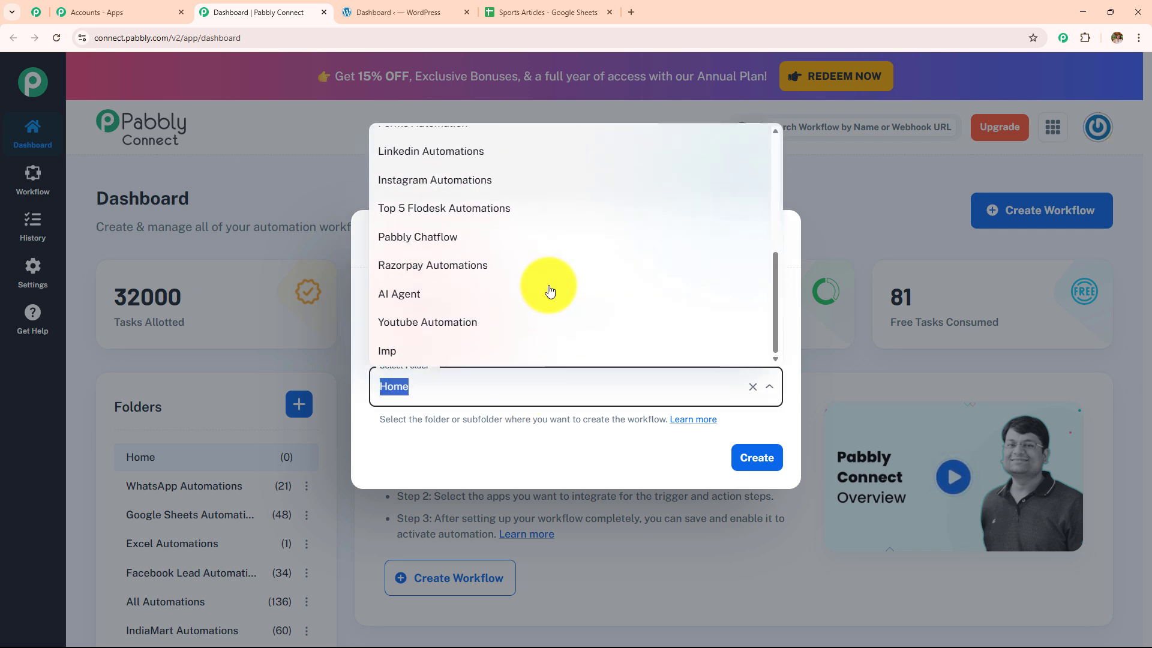
pyautogui.scroll(5, 550, 290)
pyautogui.scroll(-5, 549, 291)
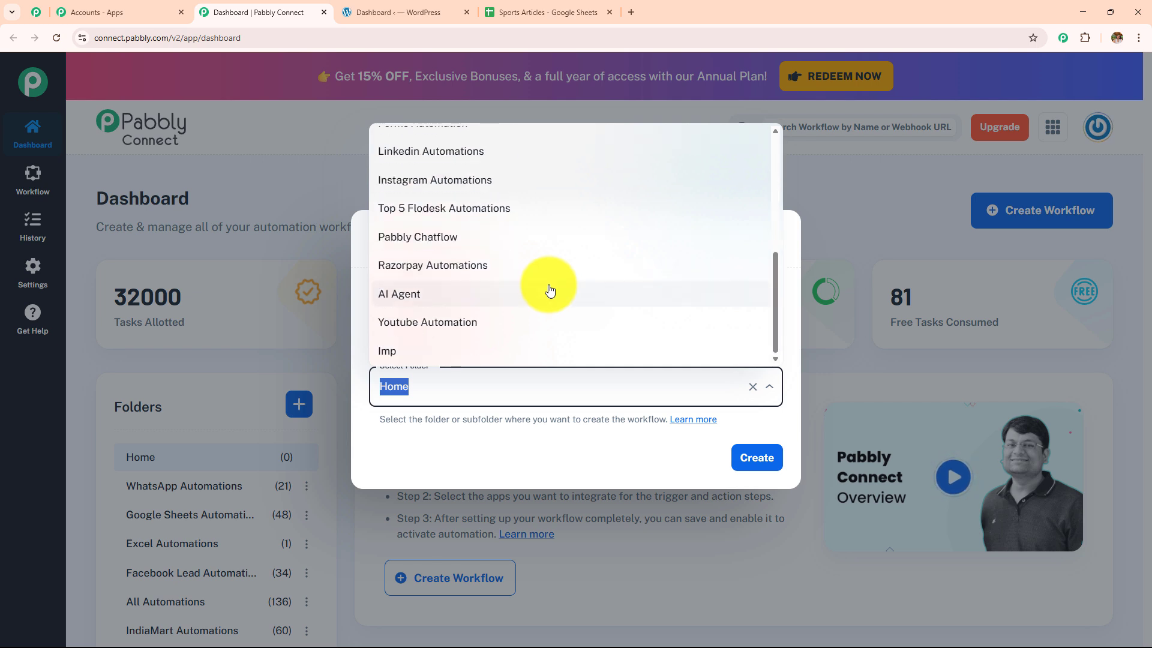
pyautogui.click(548, 291)
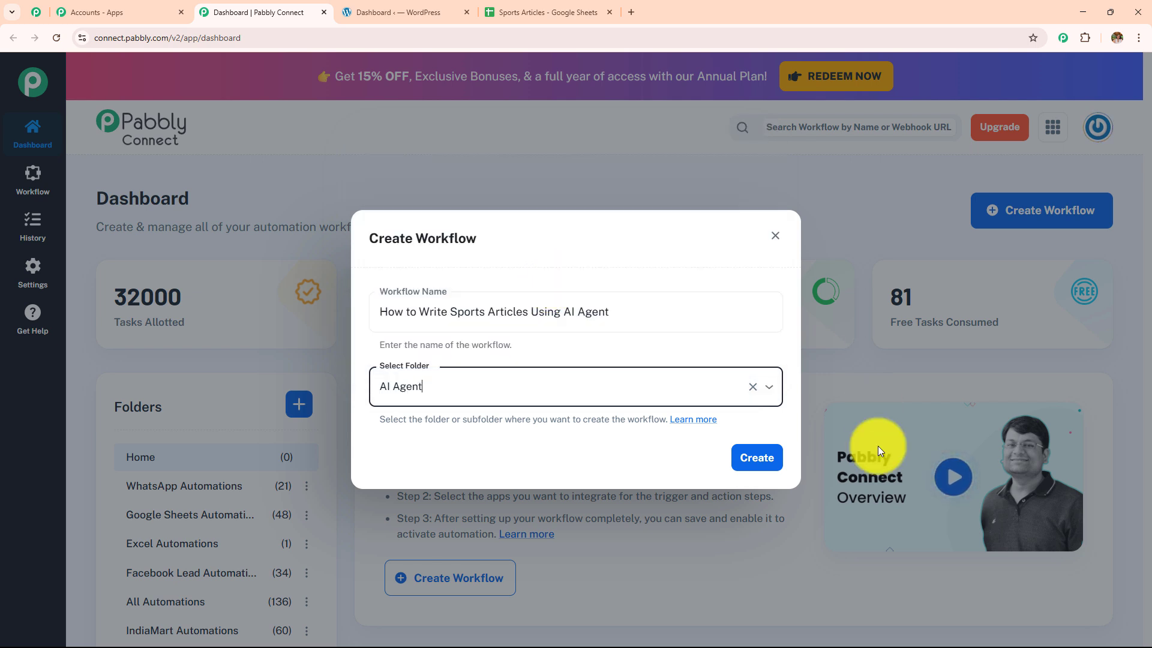
# Step: Create the workflow and collapse its trigger step so both the trigger and action steps are in view
pyautogui.click(751, 464)
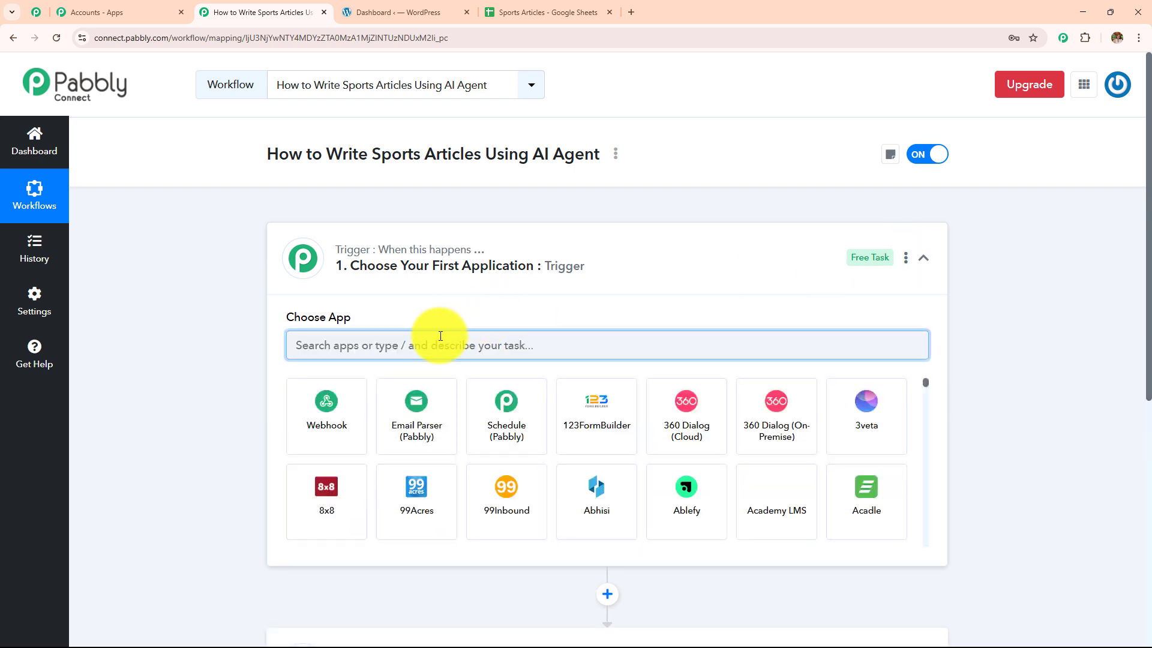
pyautogui.click(536, 264)
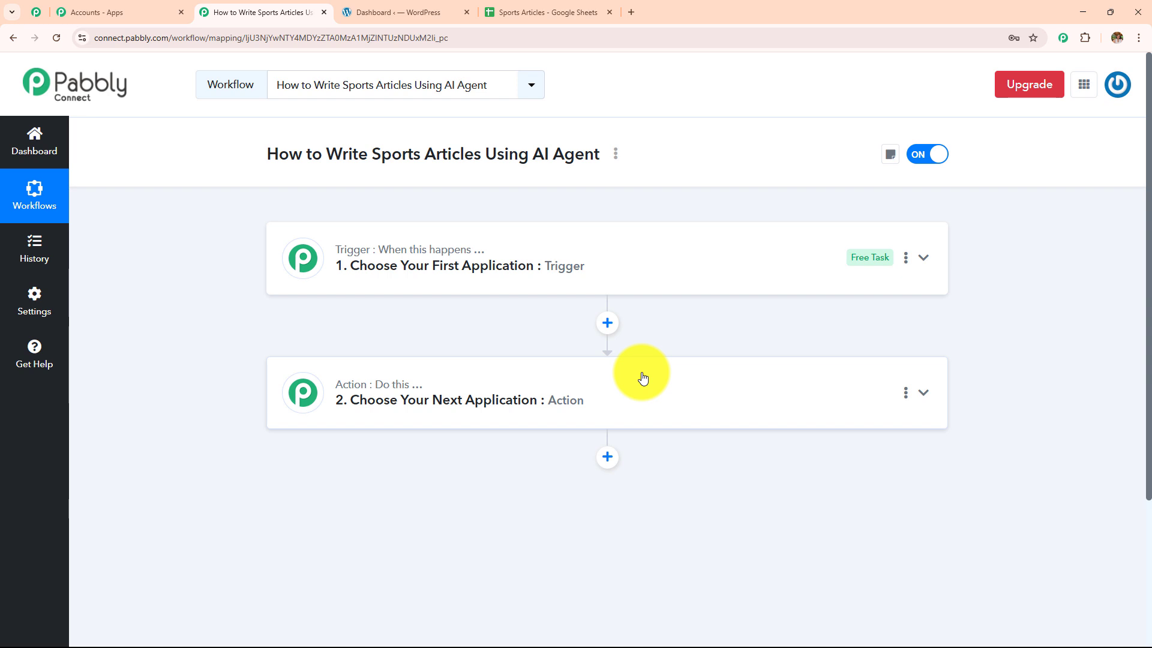
# Step: Compare the workflow's trigger and action steps with the Sports Articles spreadsheet in Google Sheets and the WordPress dashboard
pyautogui.click(591, 12)
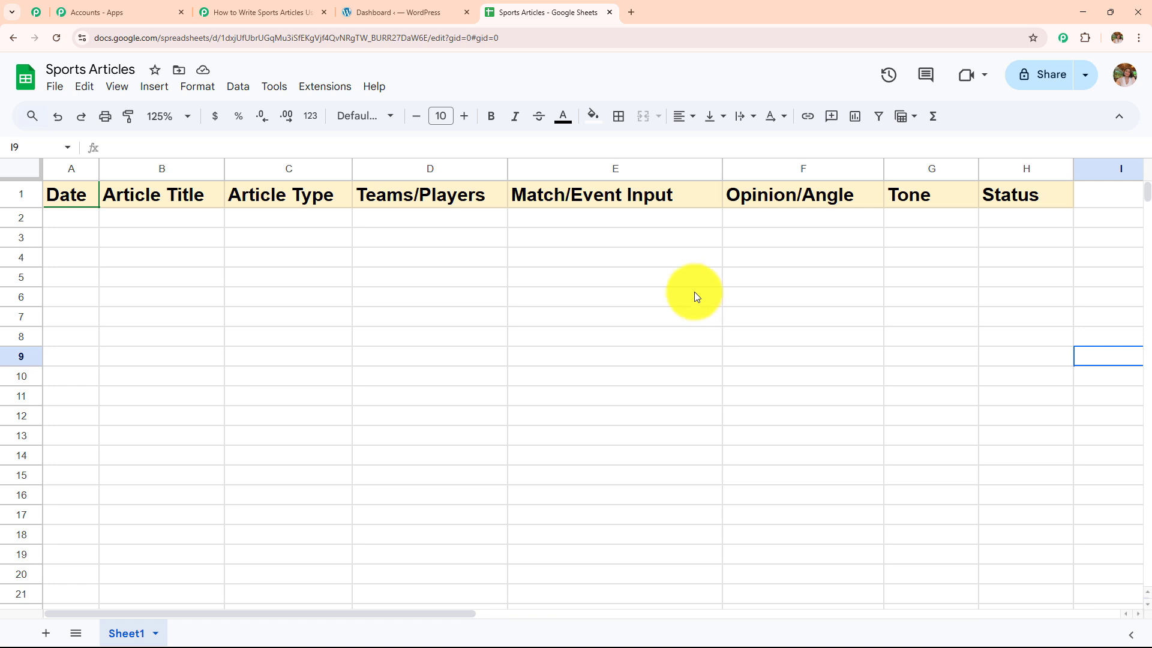
pyautogui.click(309, 12)
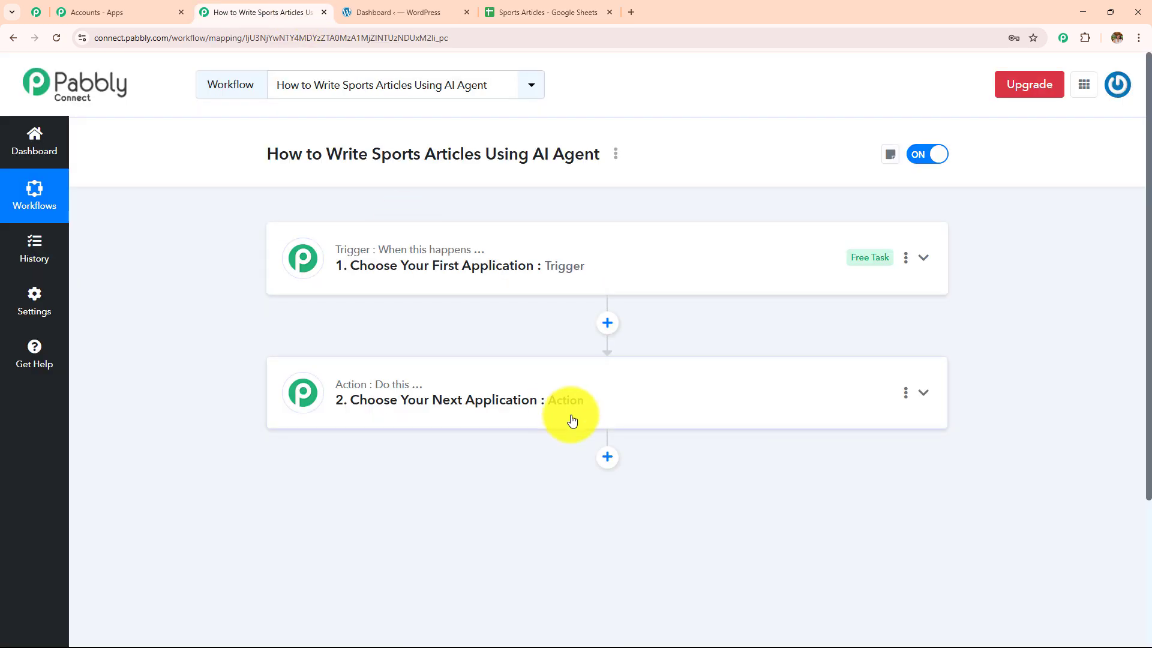
pyautogui.click(393, 12)
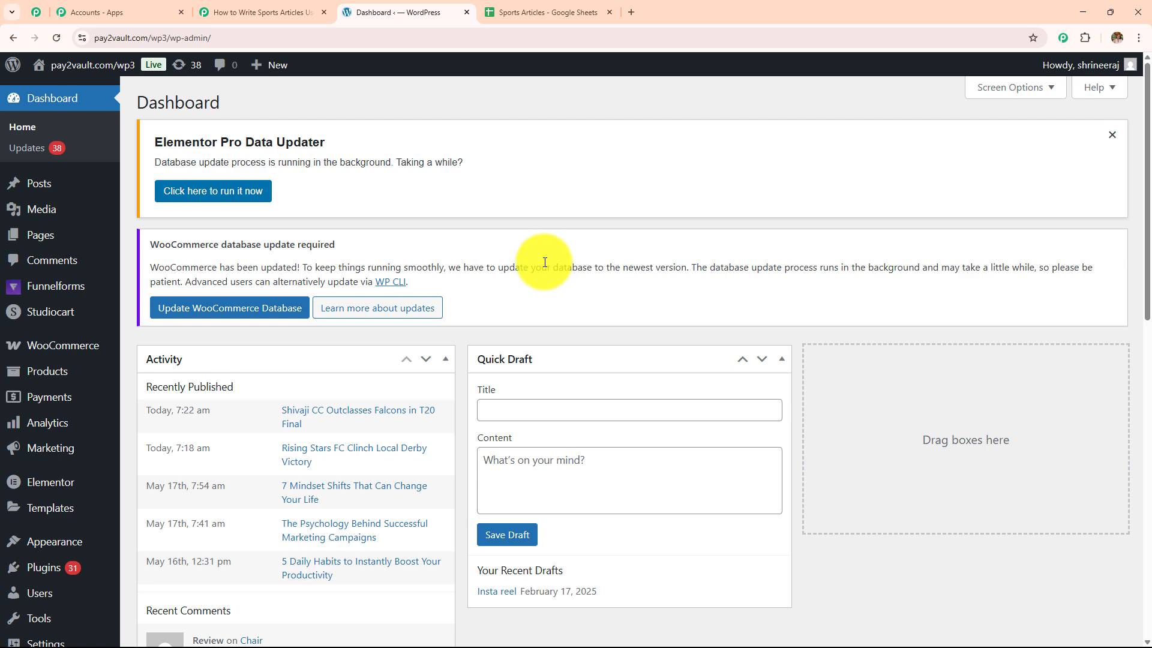
pyautogui.click(265, 13)
pyautogui.click(412, 7)
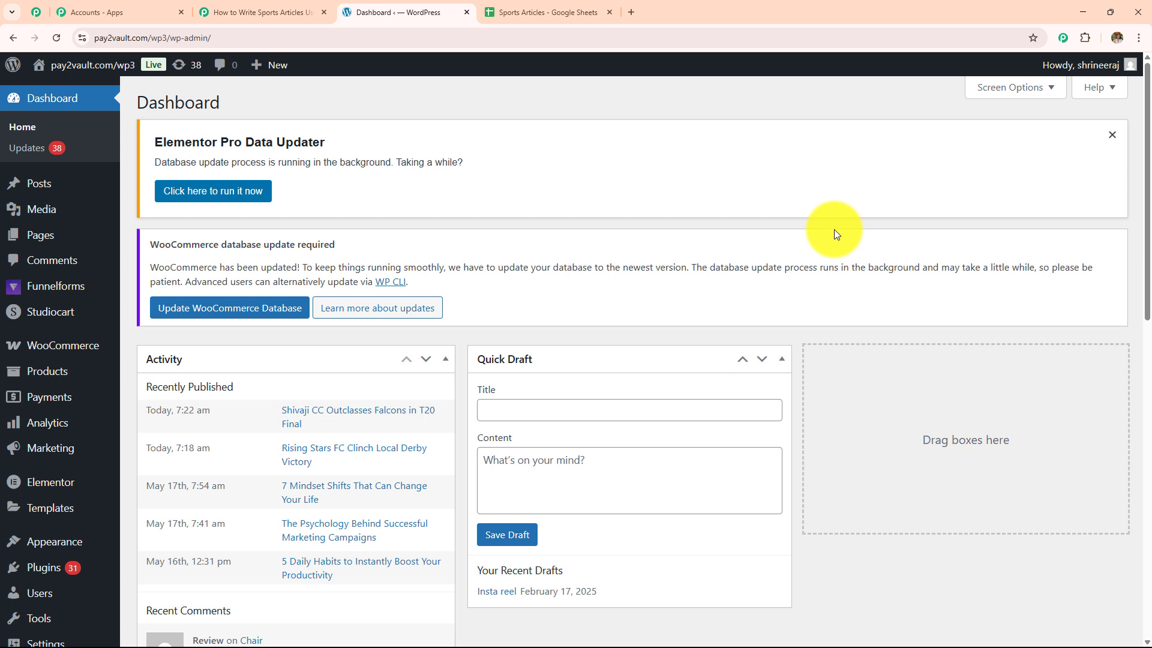
pyautogui.click(264, 12)
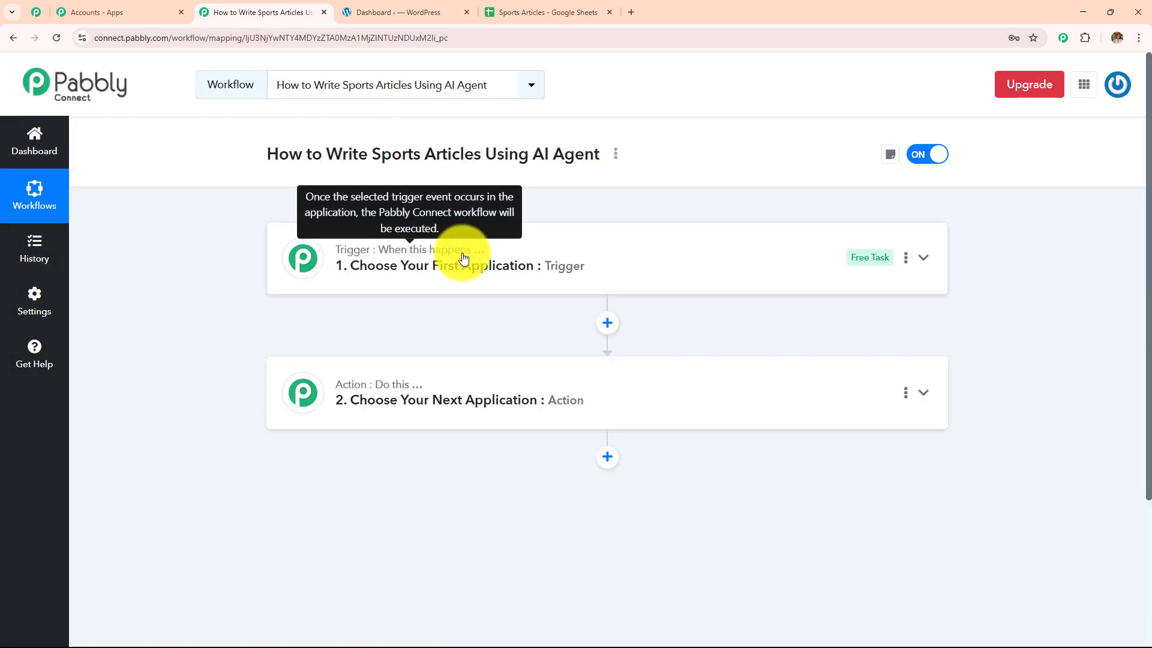
pyautogui.click(570, 12)
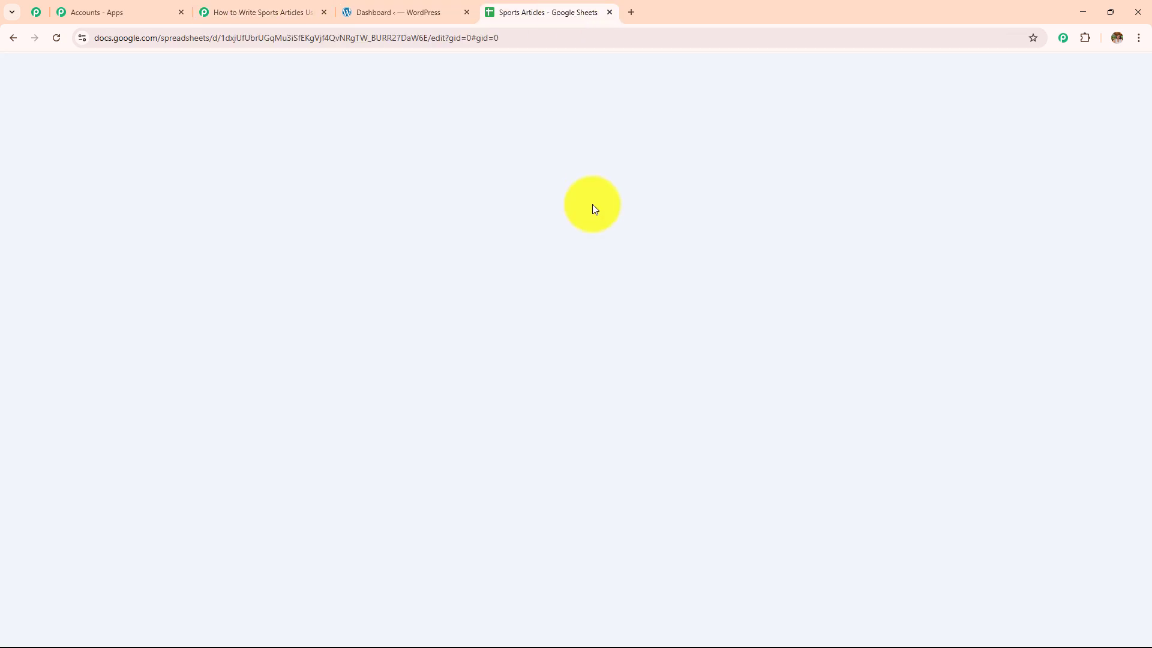
pyautogui.click(290, 11)
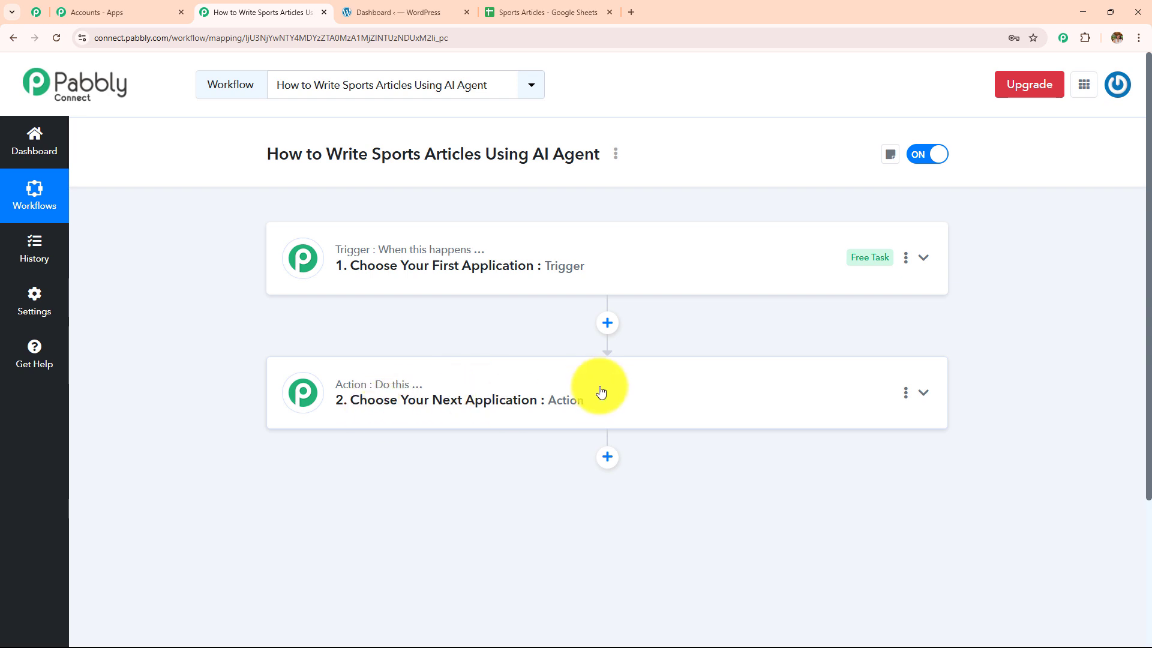
# Step: Set the trigger app to Google Sheets with the event New or Updated Spreadsheet Row
pyautogui.click(558, 283)
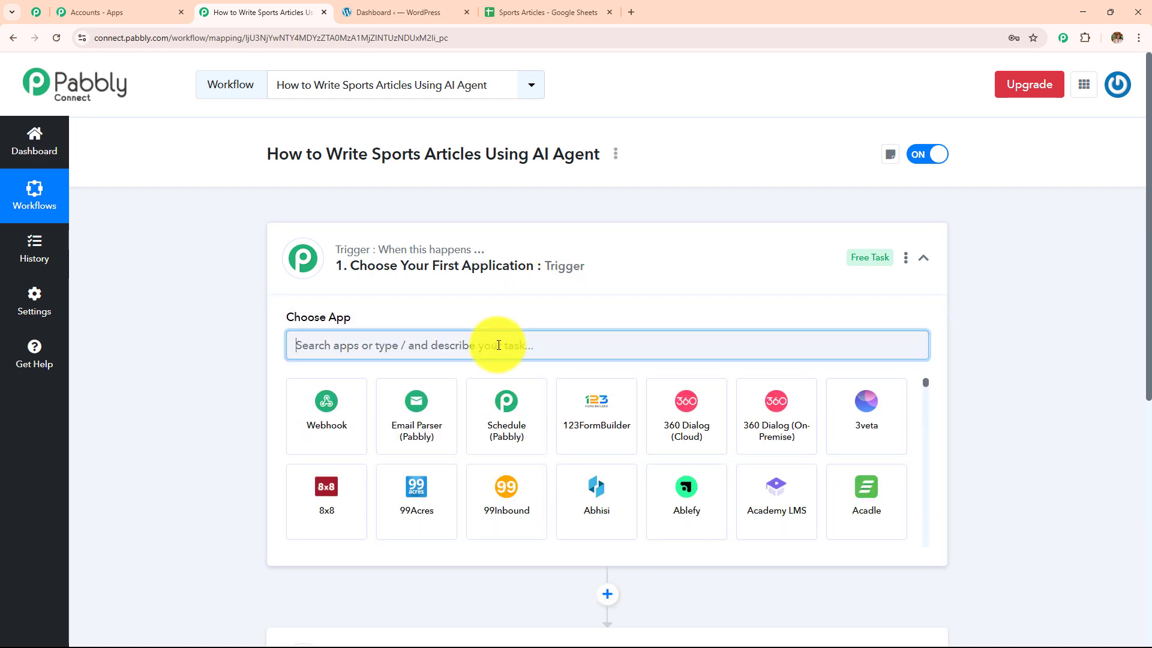
pyautogui.write('Google')
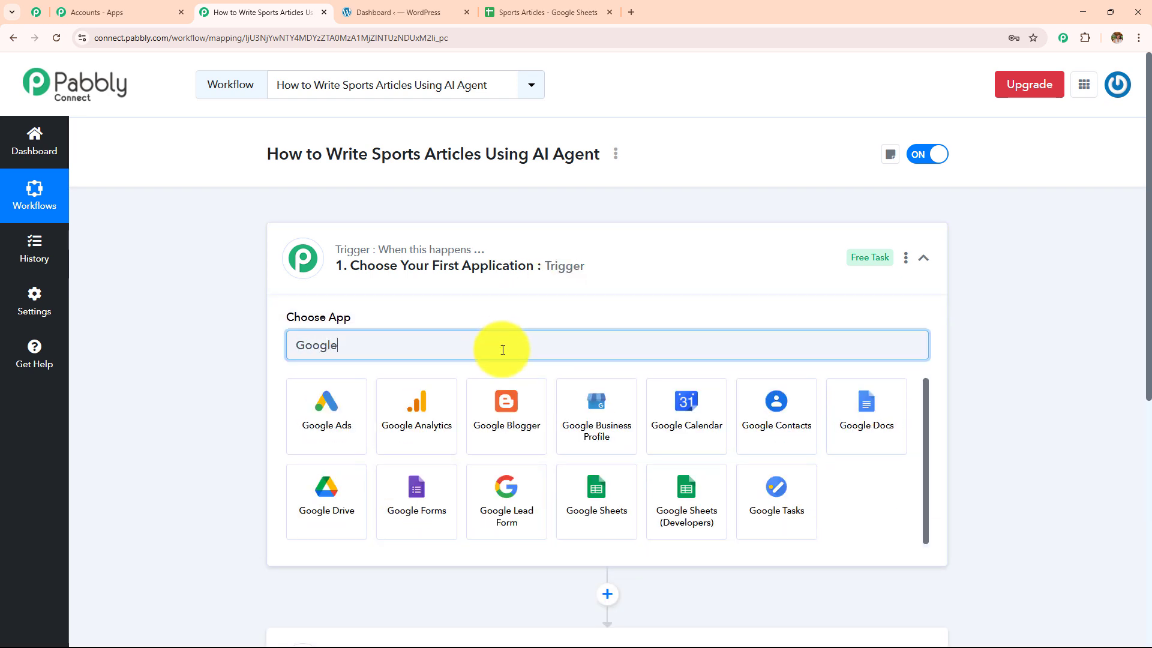
pyautogui.click(597, 489)
pyautogui.click(516, 414)
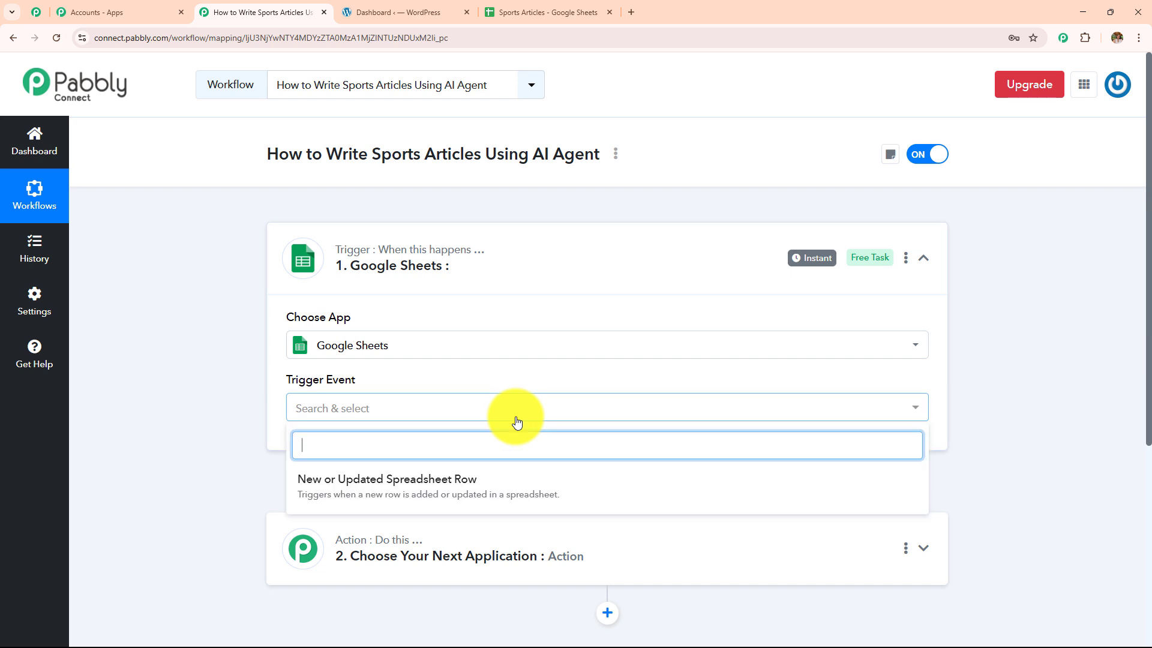
pyautogui.click(325, 497)
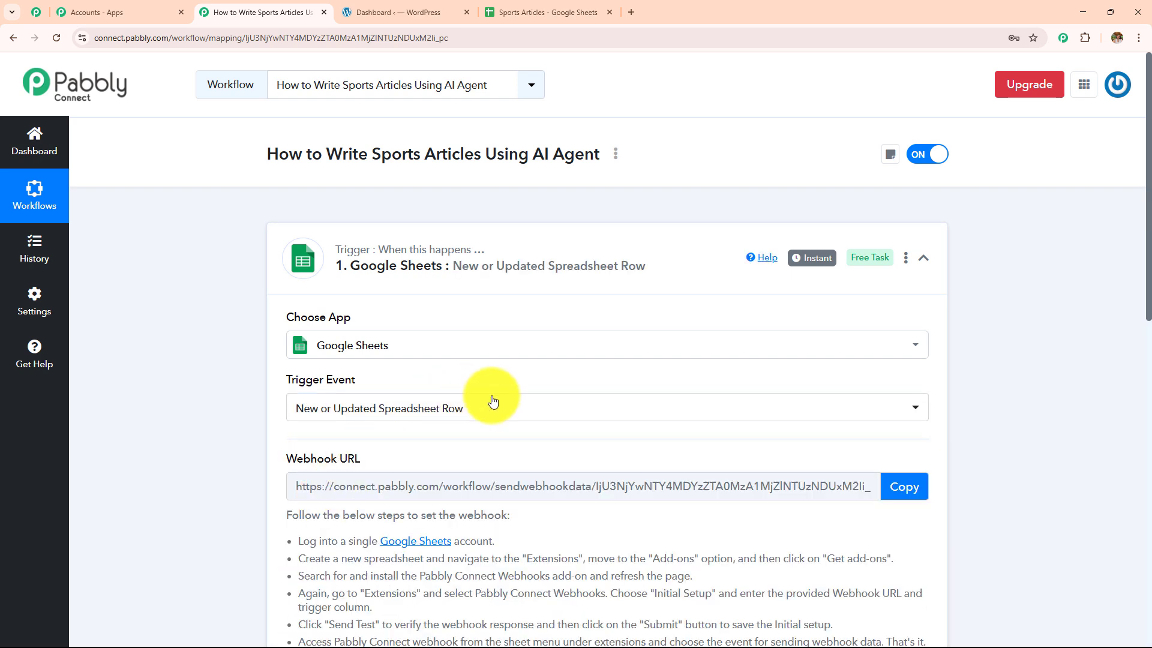
# Step: Review the webhook setup instructions for the Google Sheets trigger
pyautogui.scroll(-2, 493, 401)
pyautogui.scroll(-2, 494, 400)
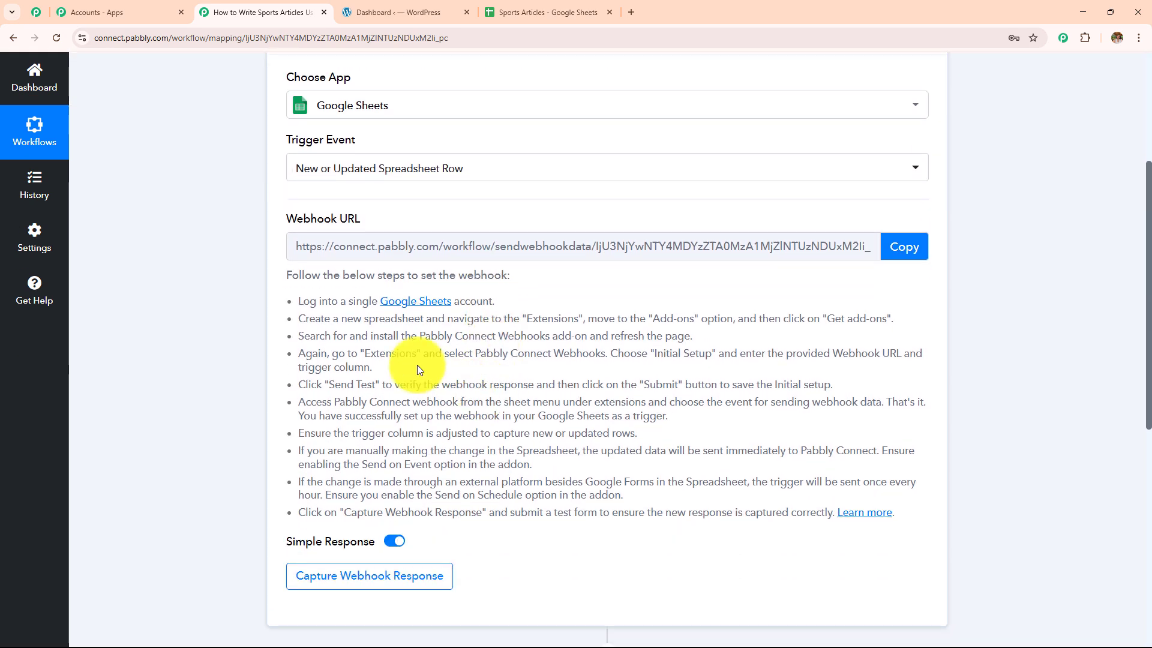
pyautogui.moveTo(277, 300); pyautogui.dragTo(842, 526)
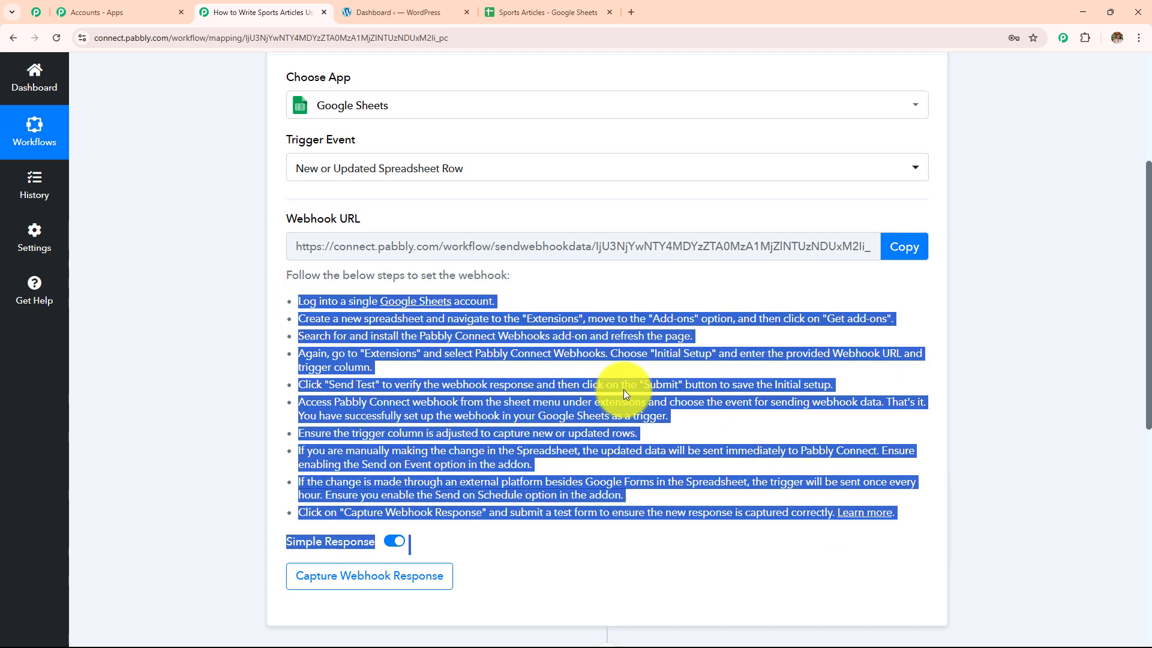
pyautogui.click(546, 7)
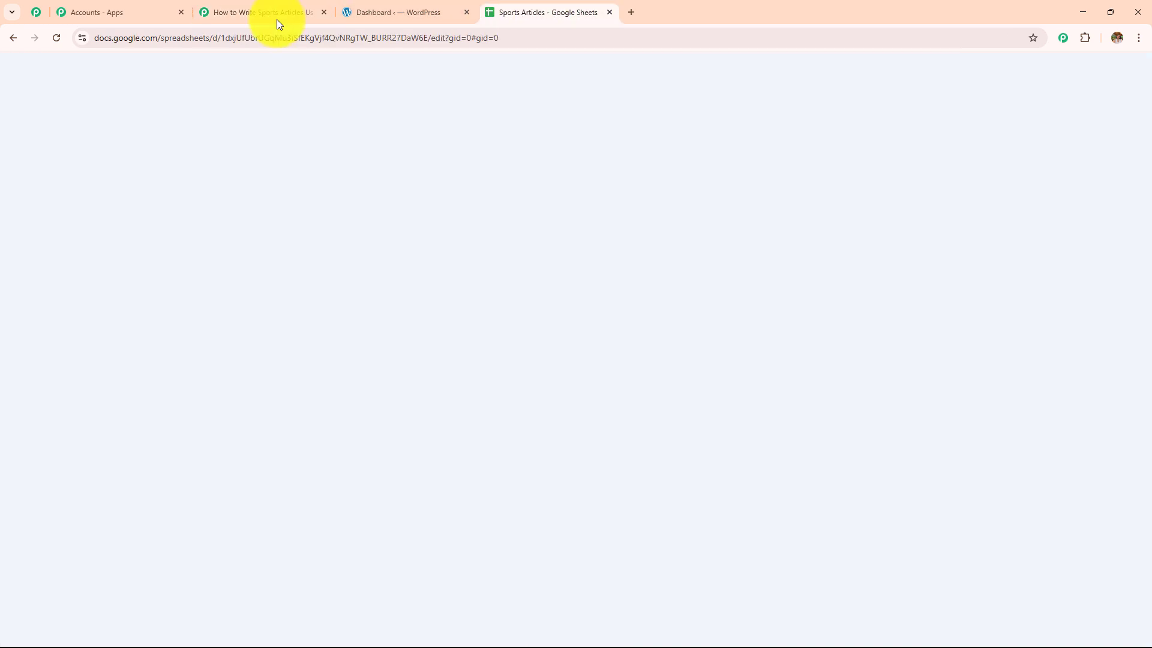
pyautogui.click(259, 11)
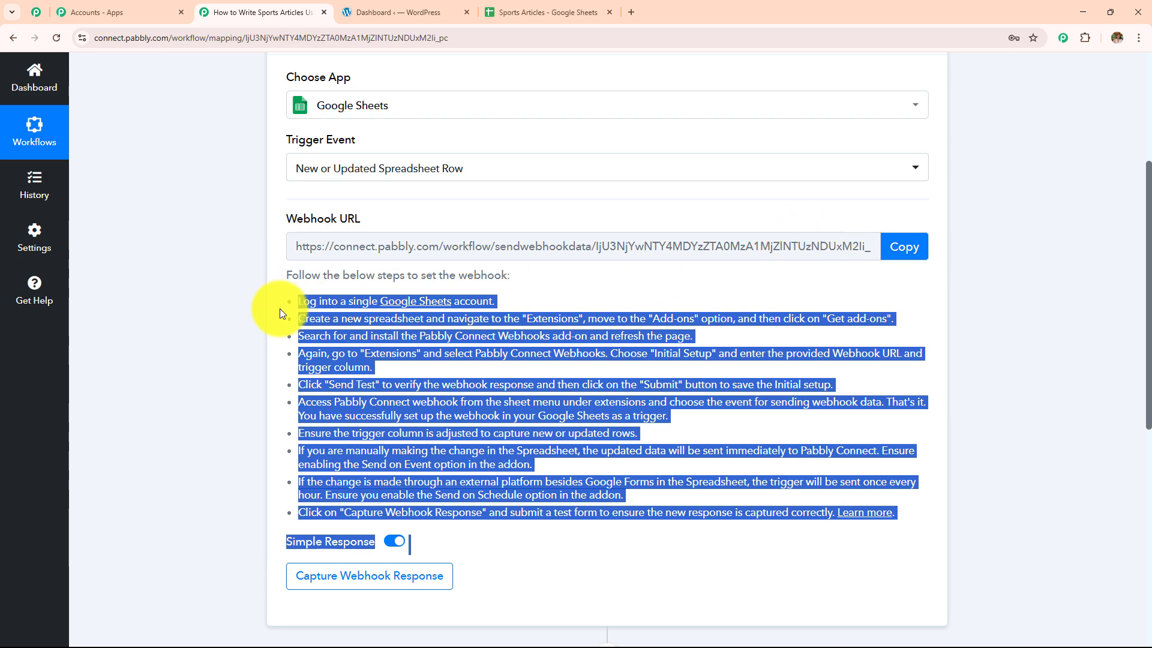
pyautogui.click(230, 260)
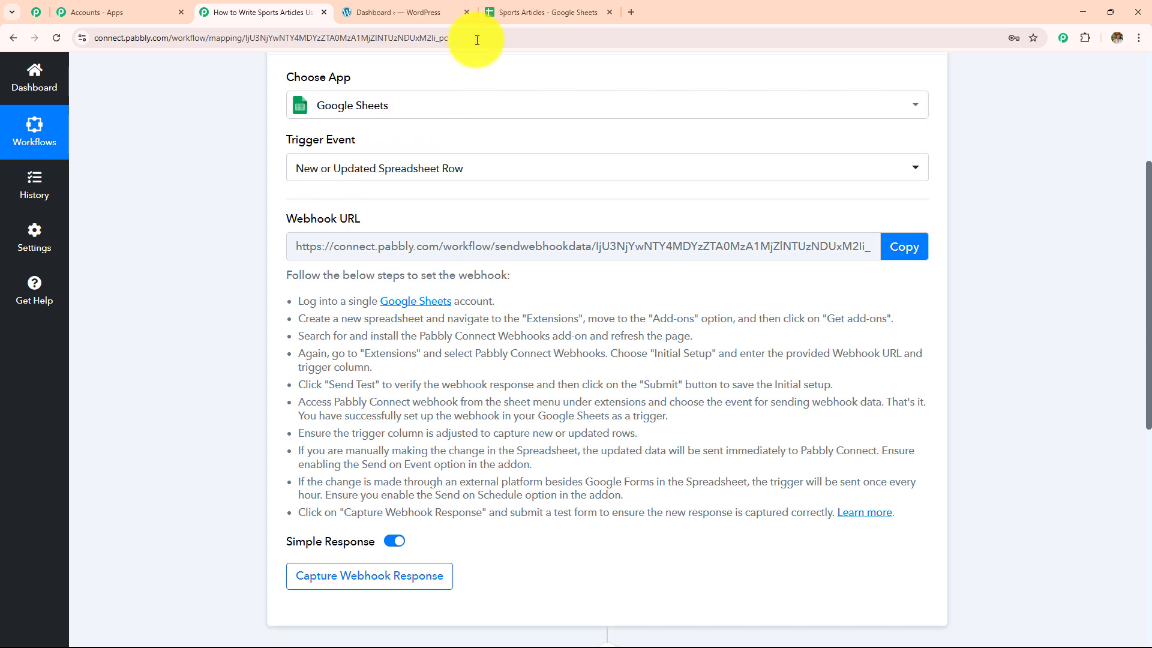
# Step: In Google Sheets, fill row 2 with the match summary "Test User Wins Gold at State Karate Finals", dated 2025-05-15, with status Final
pyautogui.click(492, 17)
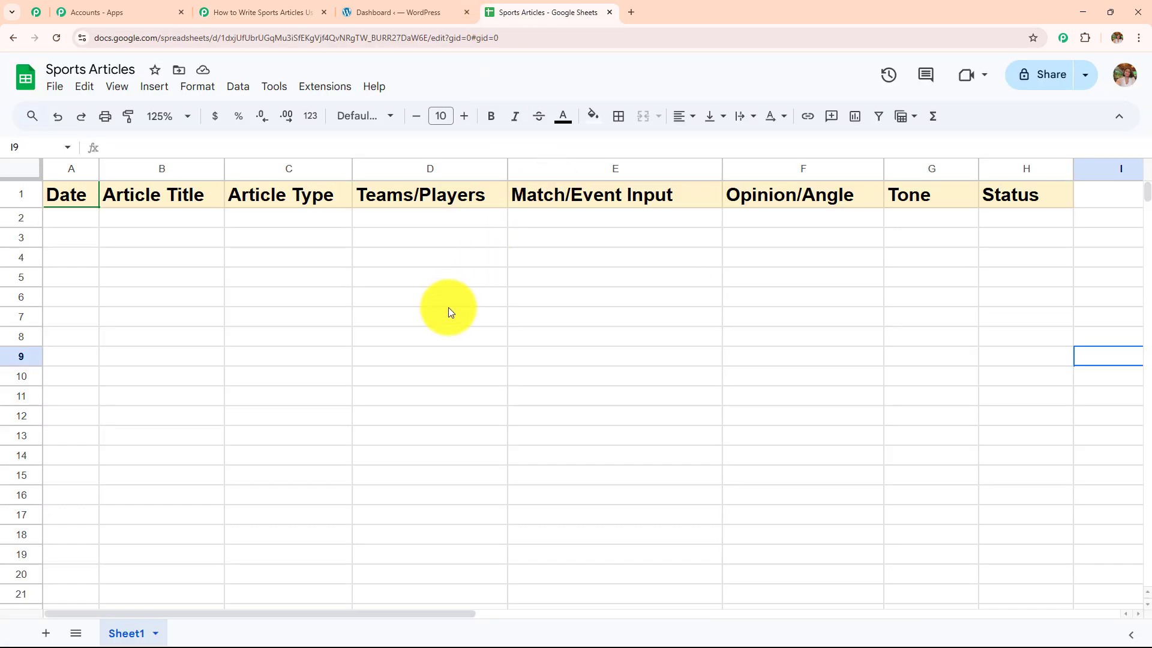
pyautogui.moveTo(371, 612); pyautogui.dragTo(151, 603)
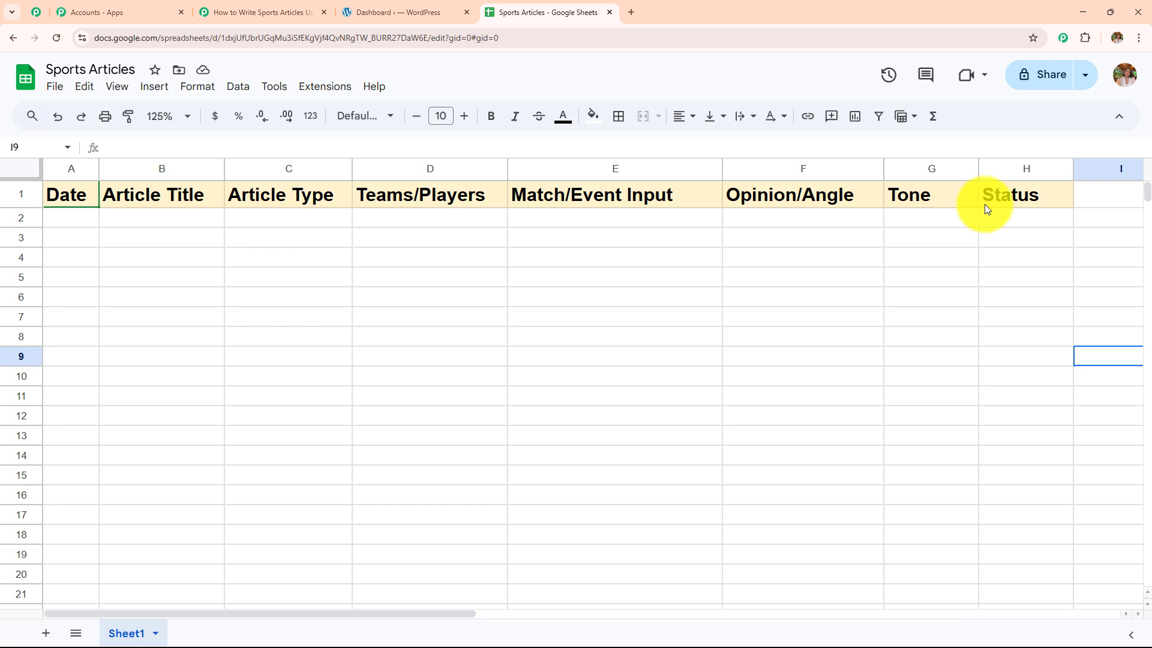
pyautogui.click(719, 420)
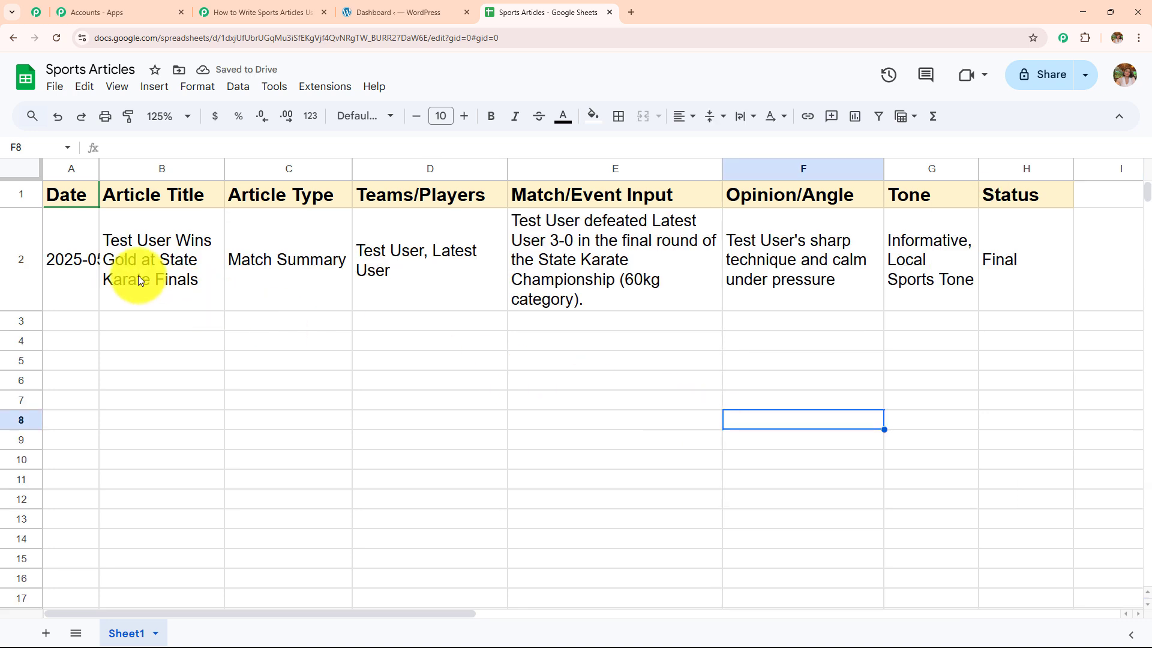
pyautogui.doubleClick(70, 267)
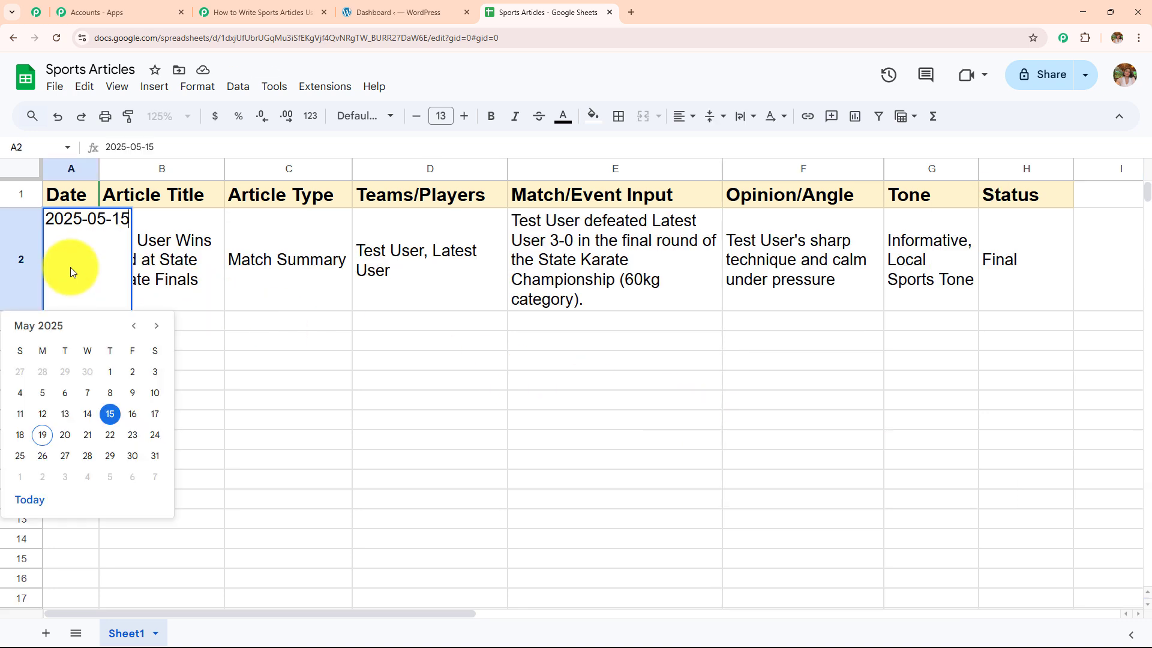
pyautogui.click(310, 378)
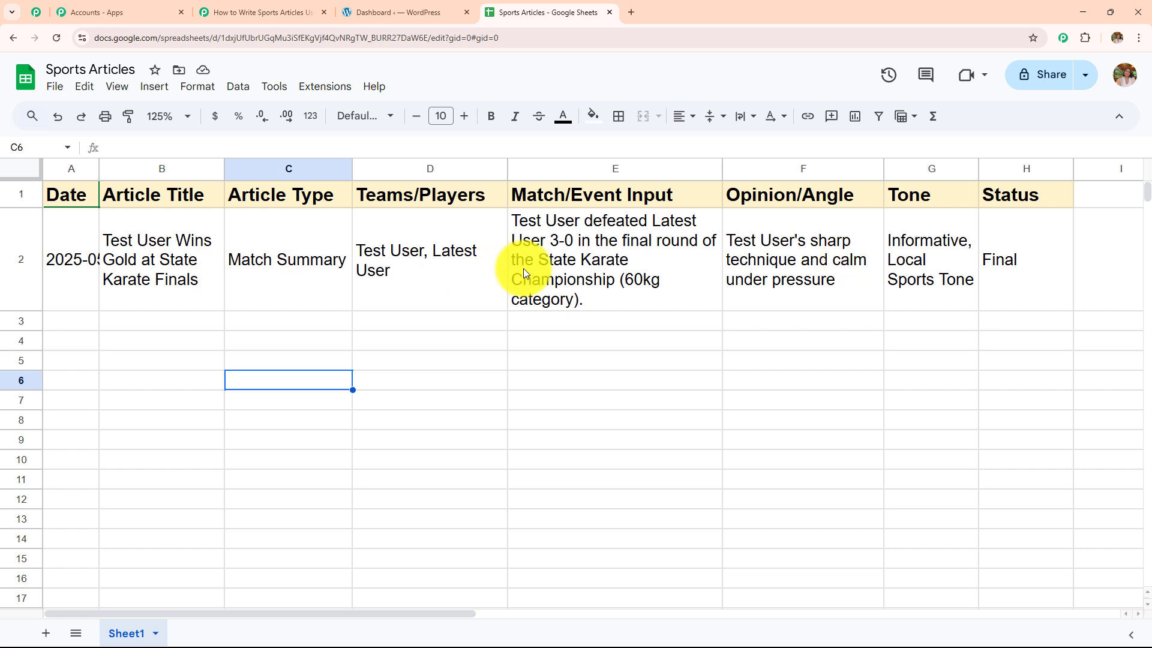
# Step: Look up the Pabbly Connect Webhooks add-on in the Google Workspace Marketplace, and close the marketplace
pyautogui.click(328, 88)
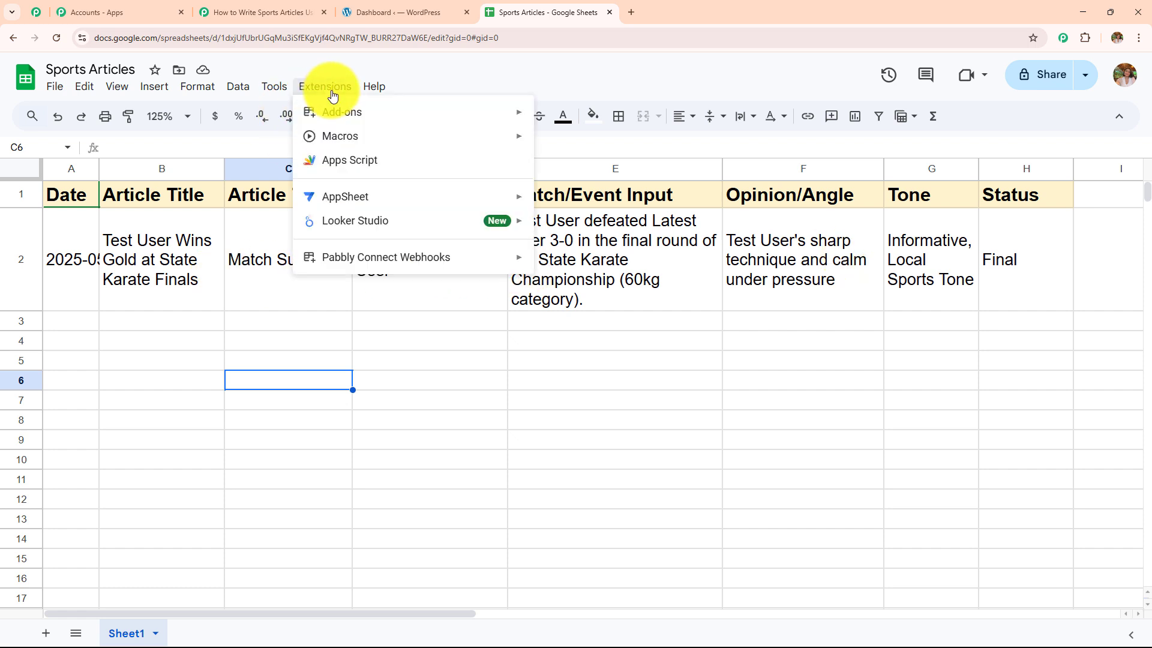
pyautogui.moveTo(345, 122)
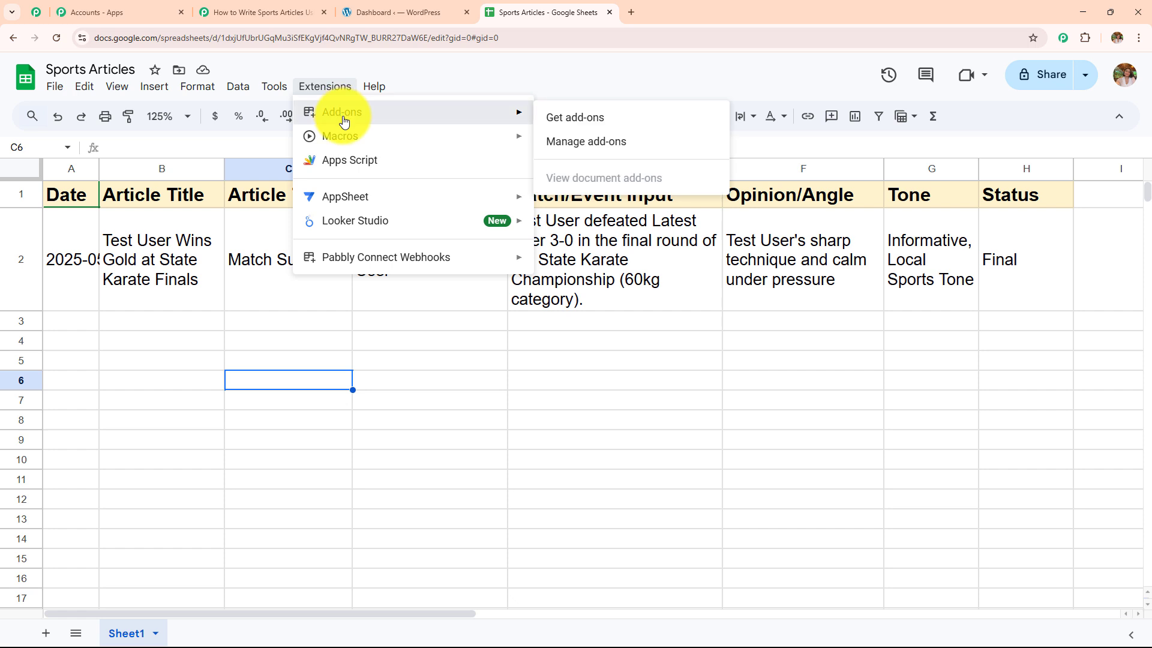
pyautogui.click(596, 118)
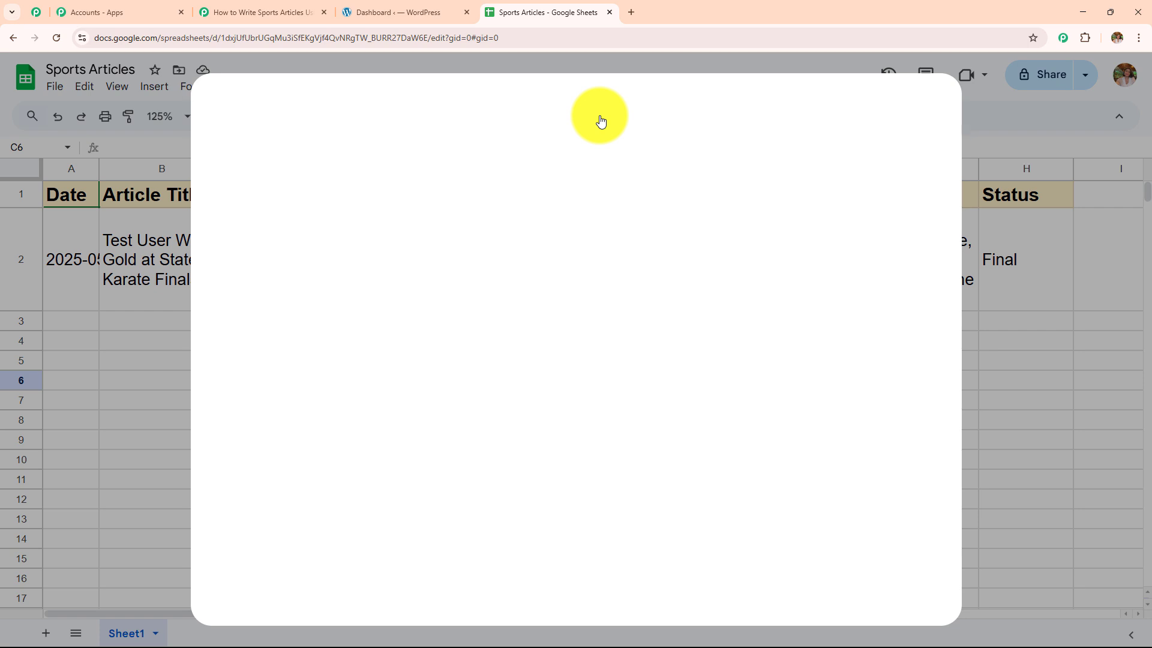
pyautogui.click(602, 115)
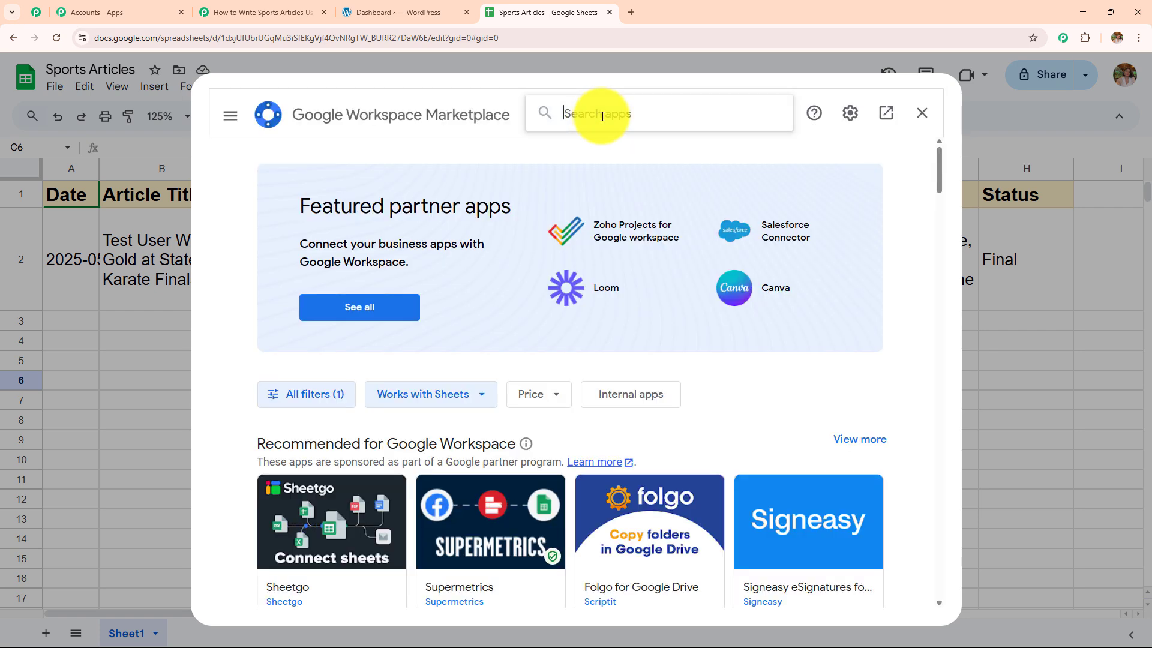
pyautogui.write('Pabbly')
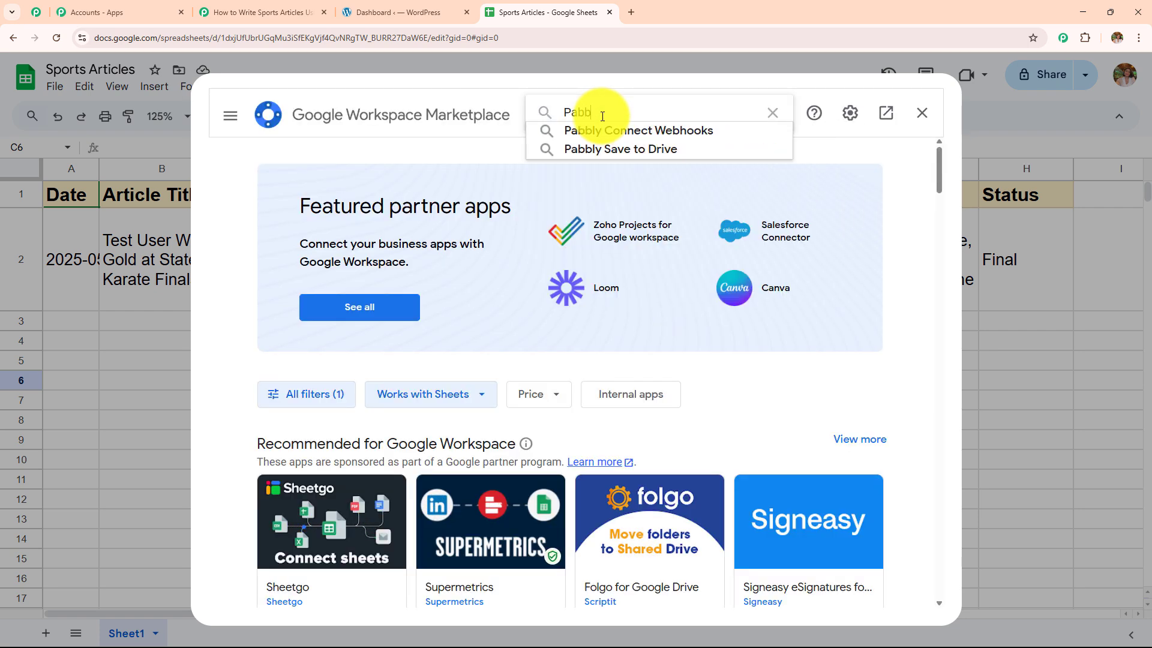
pyautogui.click(630, 123)
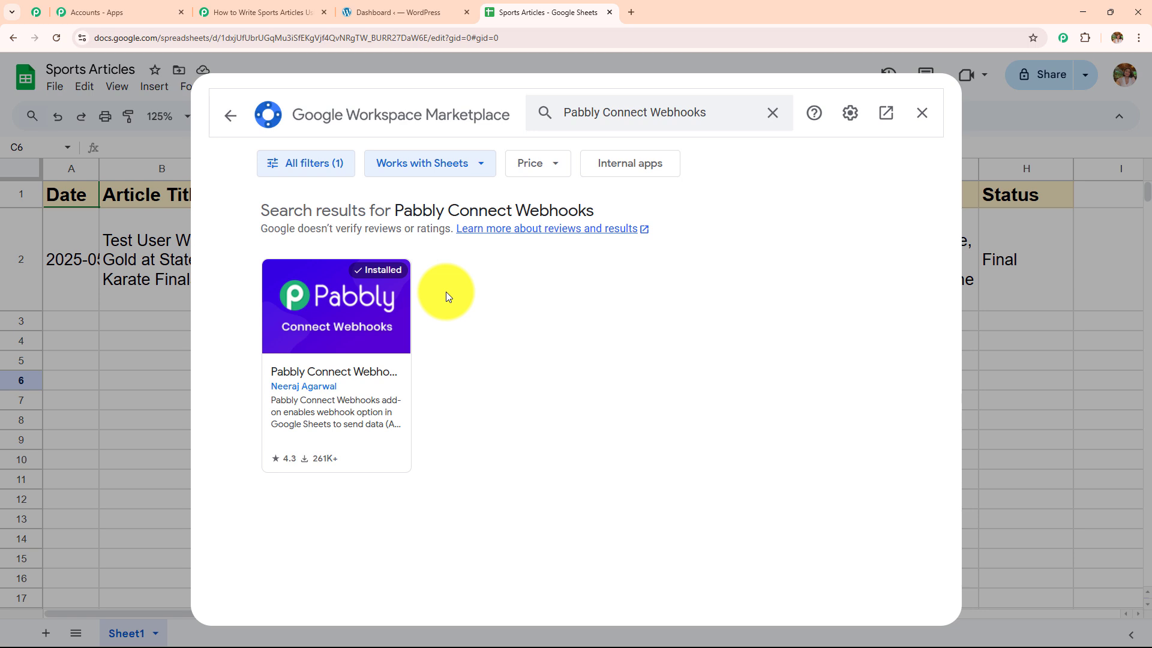
pyautogui.click(923, 115)
# Step: Open the Initial Setup of the Pabbly Connect Webhooks add-on for Sheet1
pyautogui.click(348, 90)
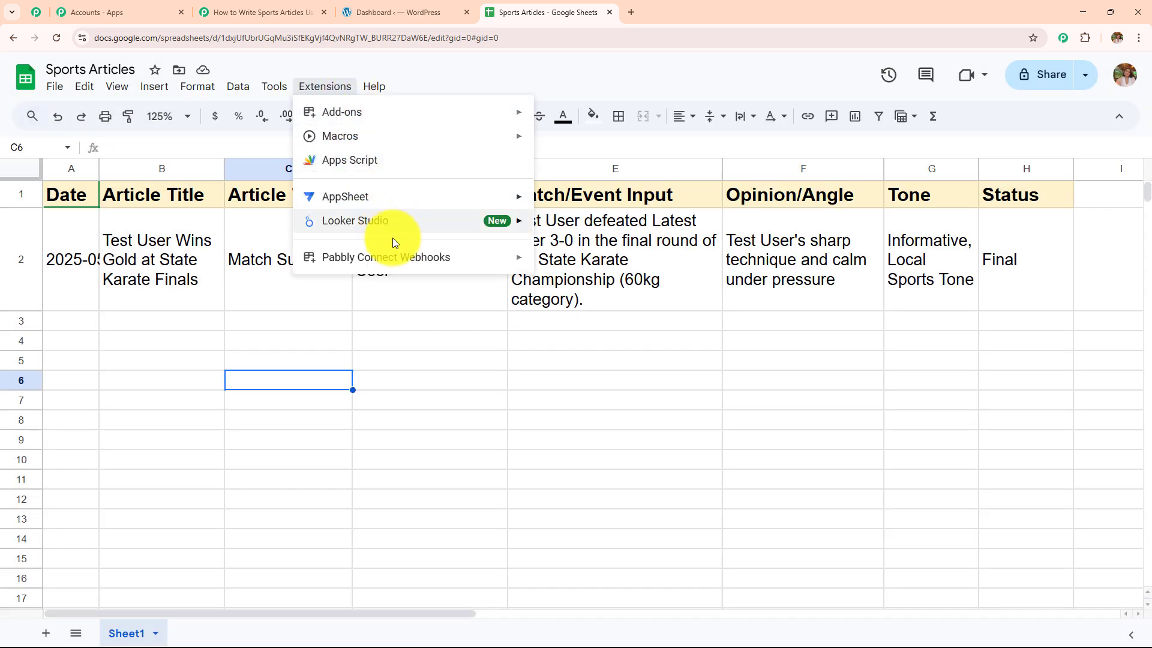
pyautogui.moveTo(404, 264)
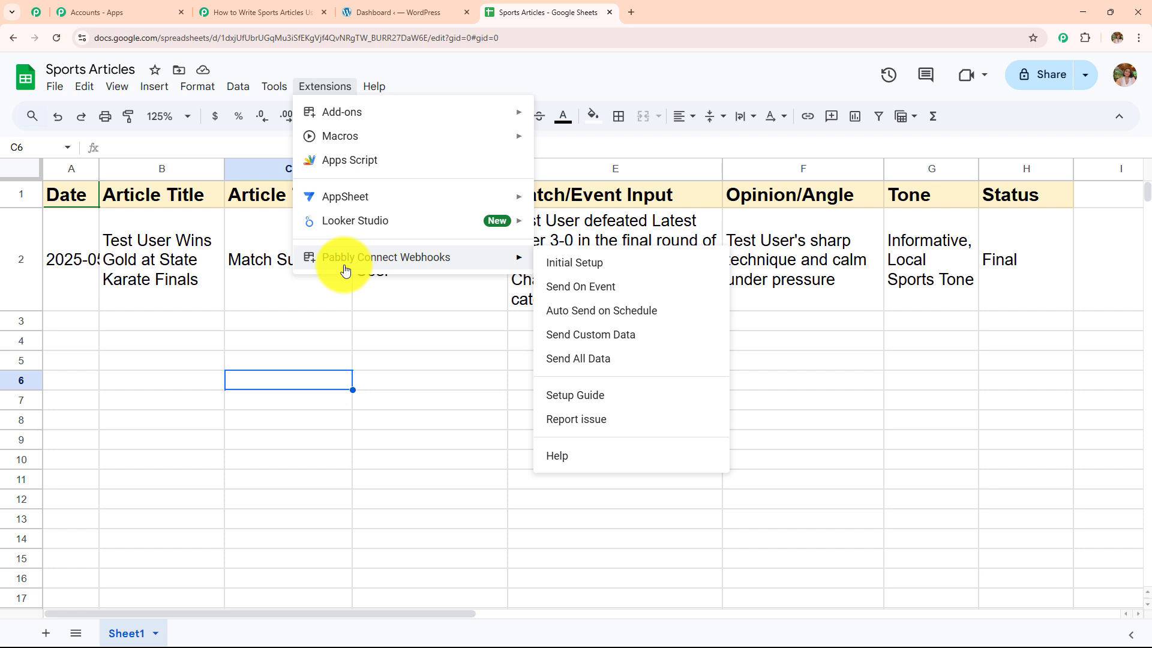
pyautogui.click(594, 270)
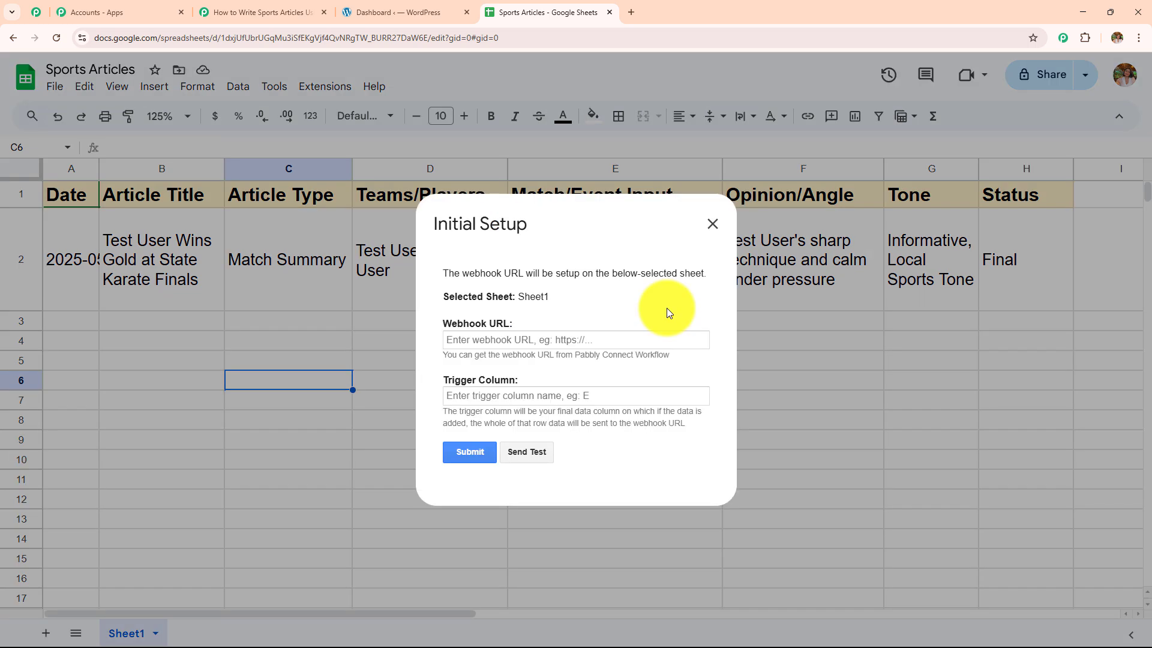
# Step: Copy the webhook URL from the Pabbly Connect workflow into the Google Sheets add-on's Initial Setup, and set the trigger column to H
pyautogui.click(258, 12)
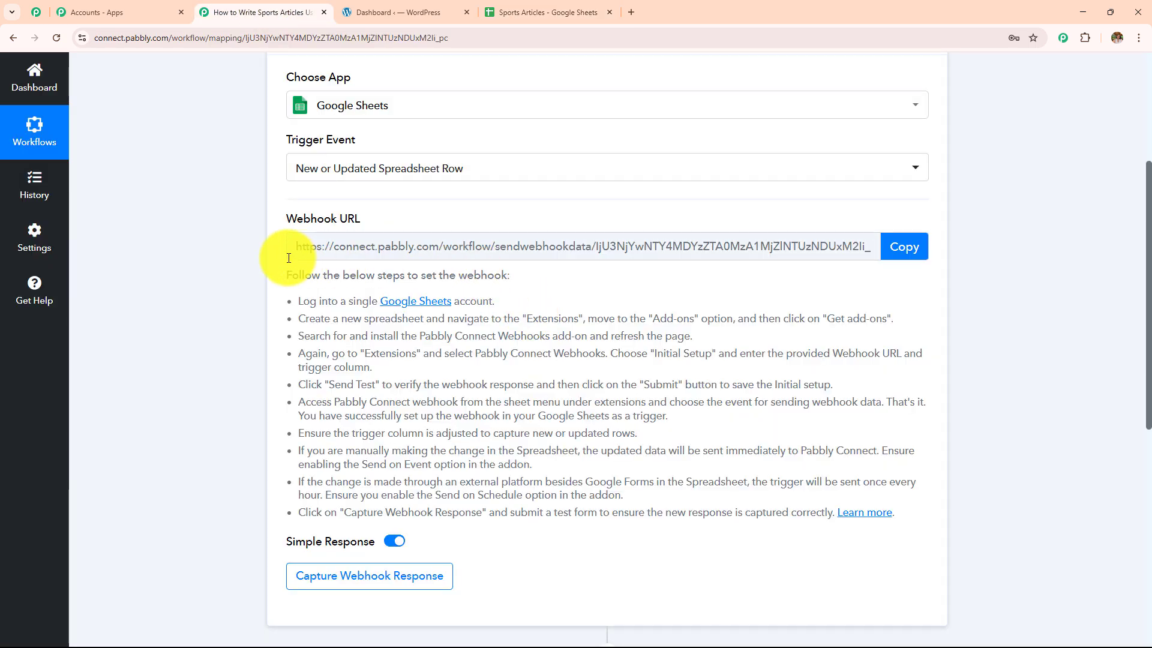
pyautogui.click(906, 247)
pyautogui.click(535, 11)
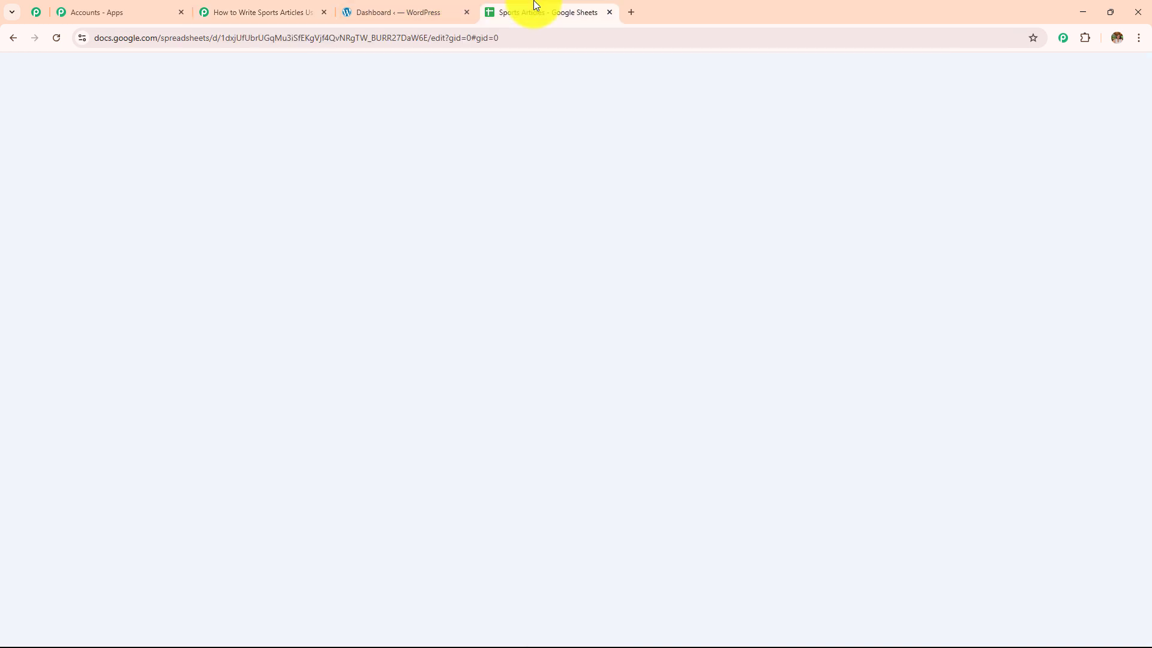
pyautogui.click(538, 339)
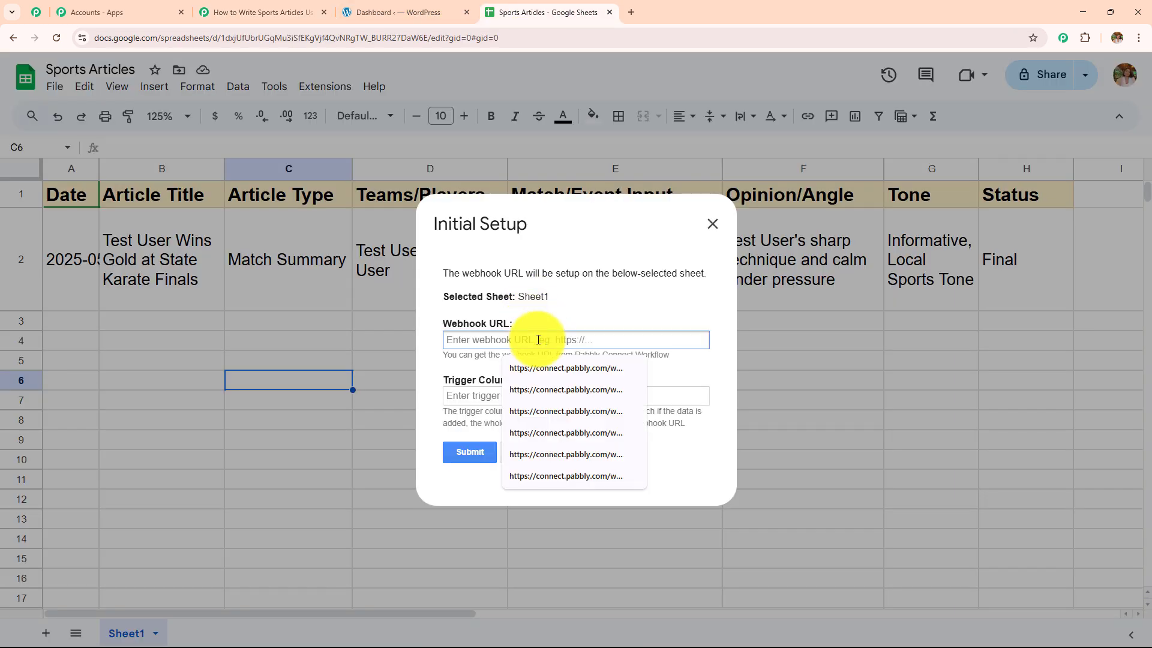
pyautogui.hotkey('ctrl', 'v')
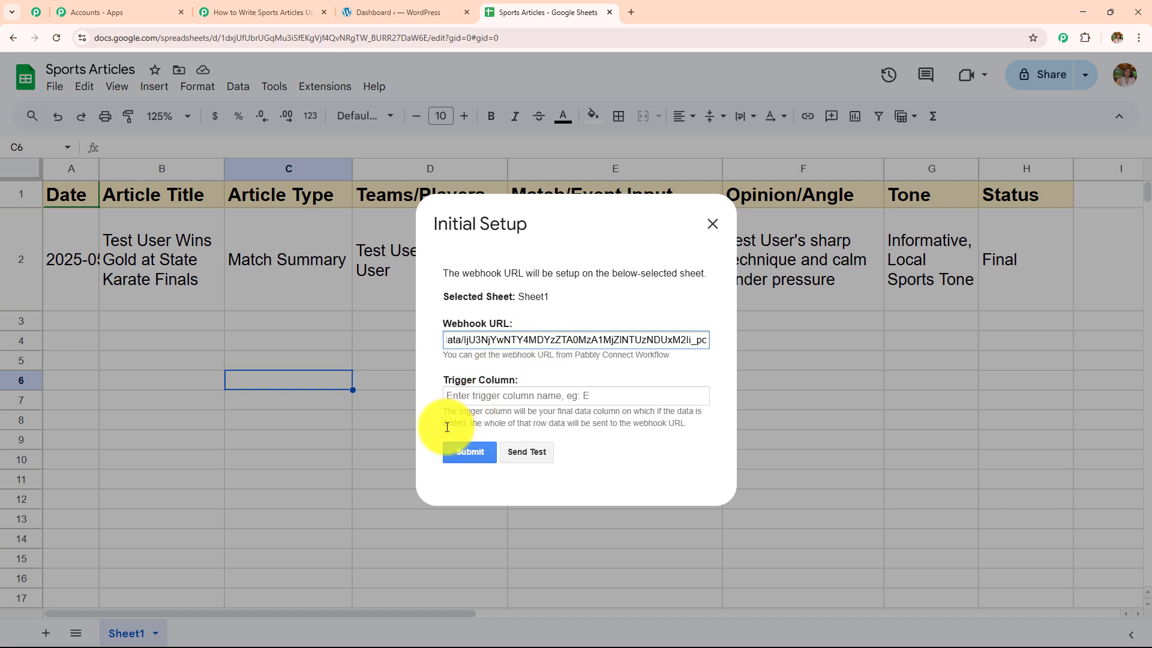
pyautogui.moveTo(442, 416); pyautogui.dragTo(664, 434)
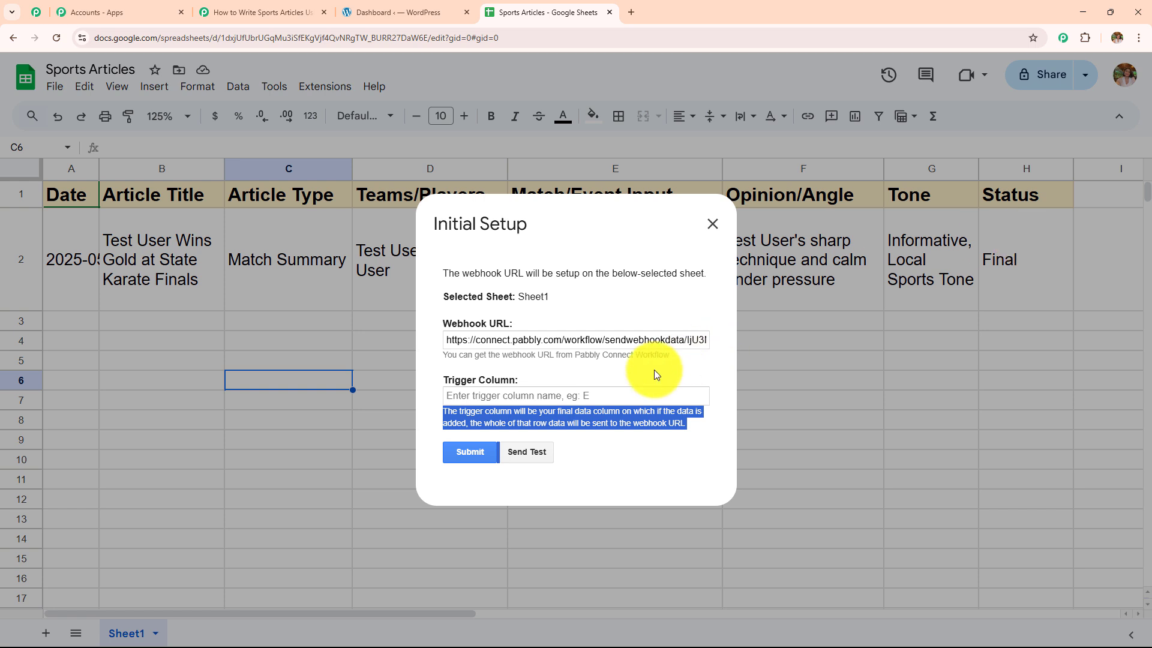
pyautogui.click(609, 397)
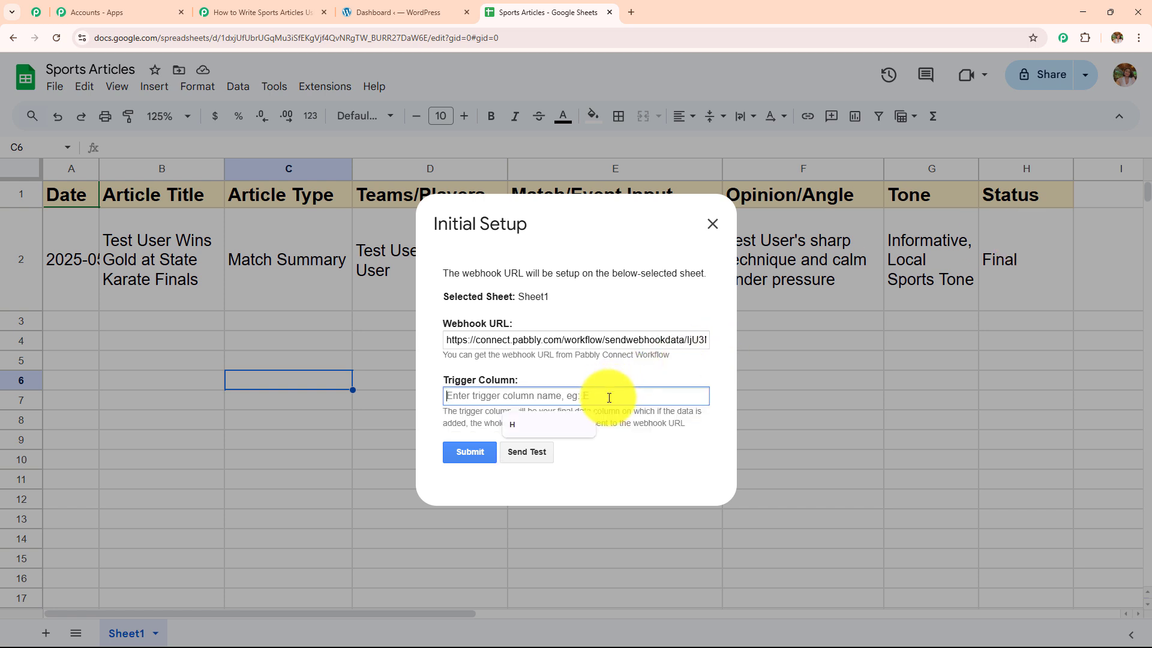
pyautogui.click(532, 425)
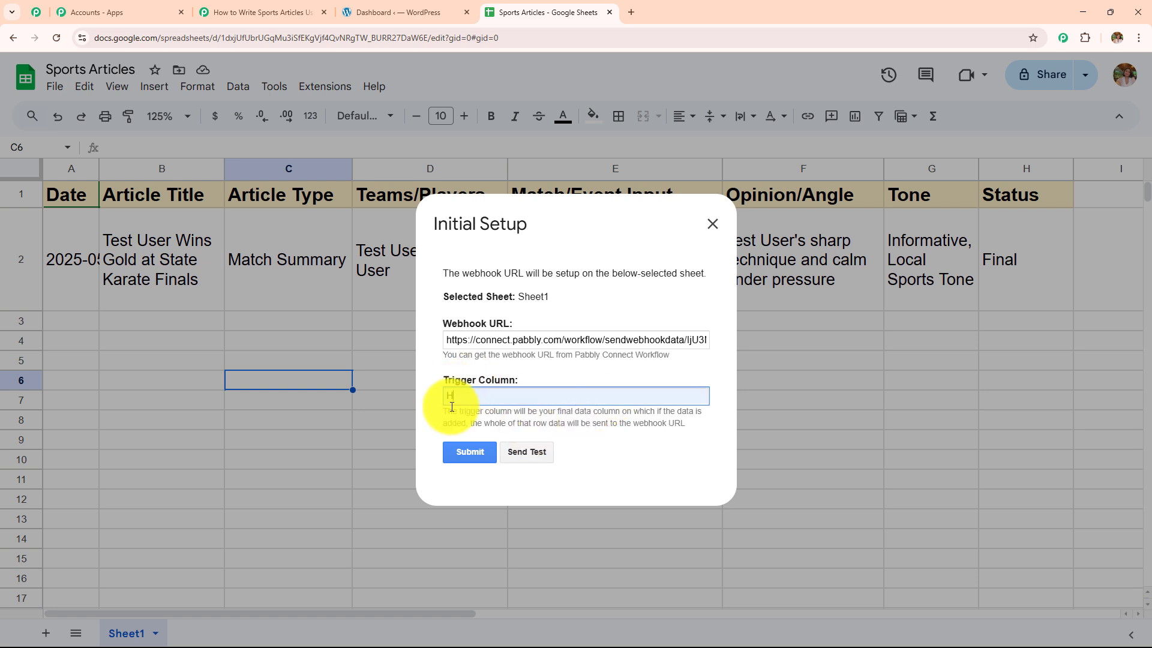
# Step: Send test data from Sheet1 to the webhook, review the sent row values, and submit the initial setup
pyautogui.click(533, 451)
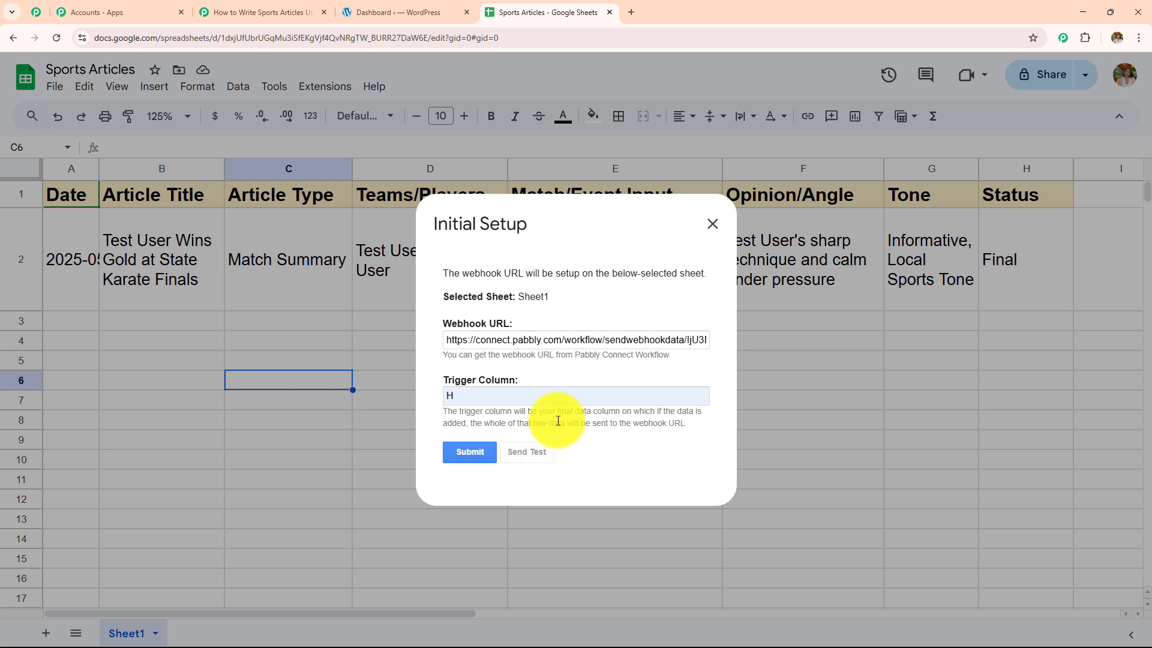
pyautogui.scroll(-2, 578, 355)
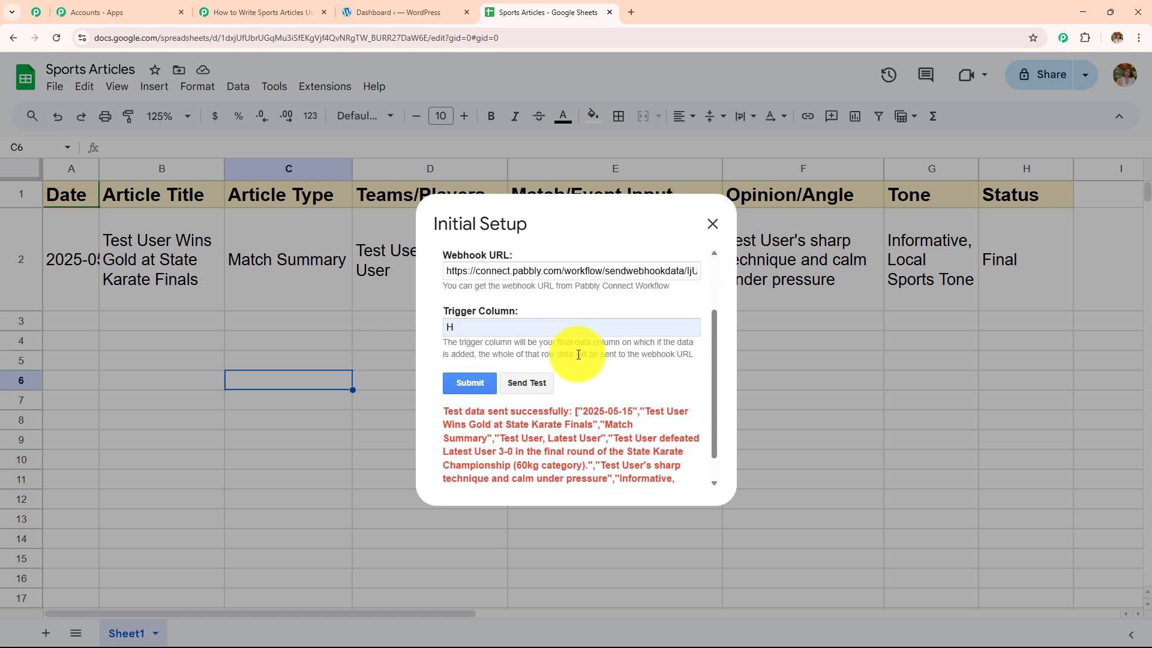
pyautogui.moveTo(437, 380); pyautogui.dragTo(609, 481)
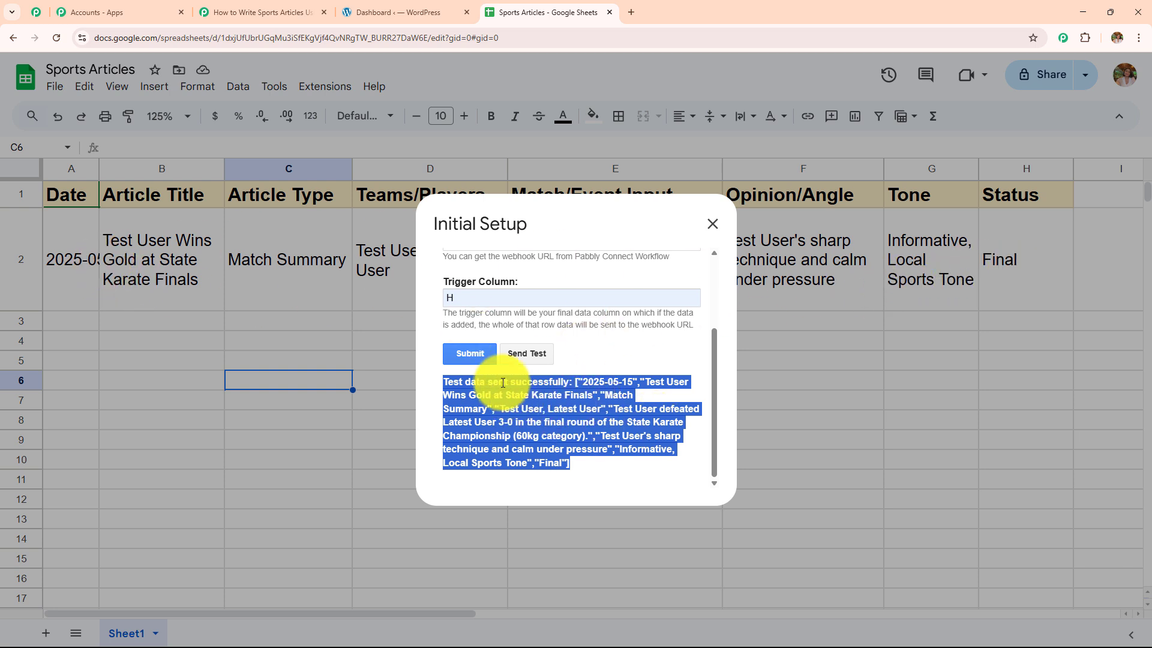
pyautogui.click(469, 359)
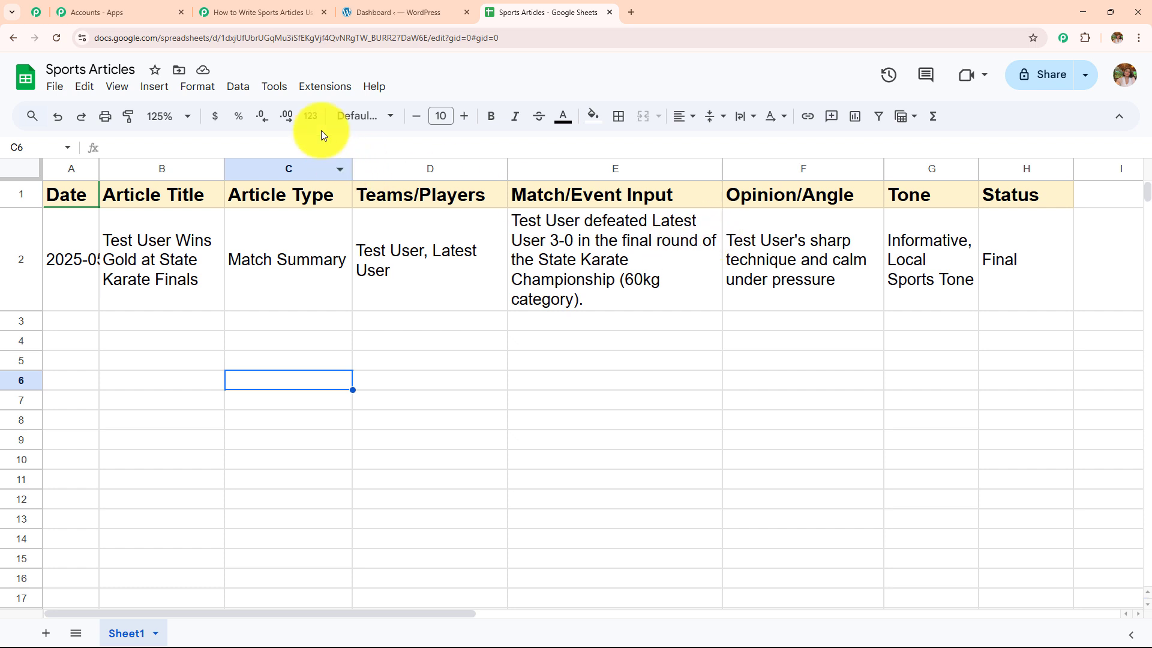
# Step: Enable Send On Event for the Pabbly Connect Webhooks add-on in the Sports Articles sheet
pyautogui.click(318, 87)
pyautogui.moveTo(380, 267)
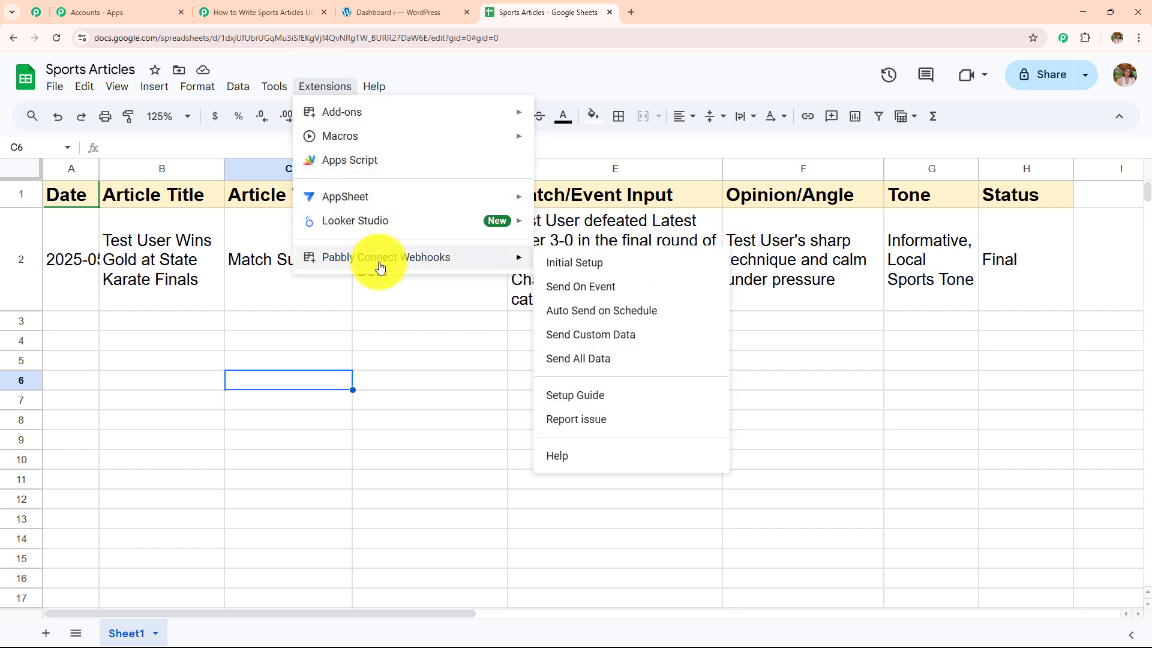
pyautogui.click(574, 288)
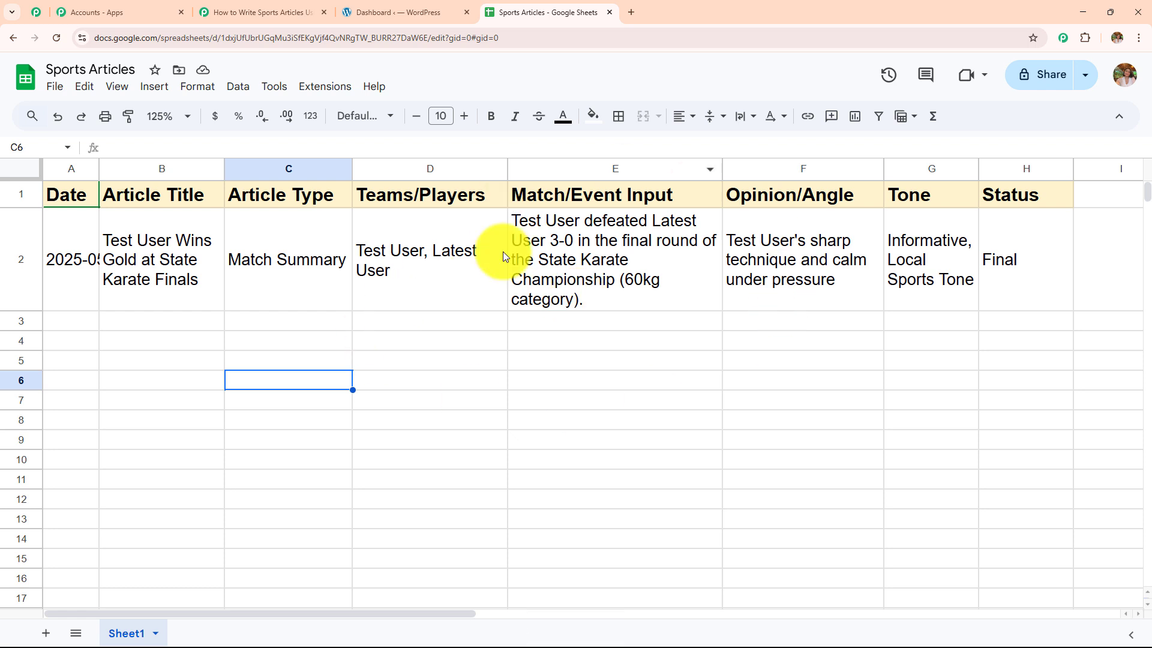
# Step: In the Pabbly Connect workflow, examine the captured webhook response, checking the tone, teams, status, spreadsheet, match input and article fields
pyautogui.click(277, 5)
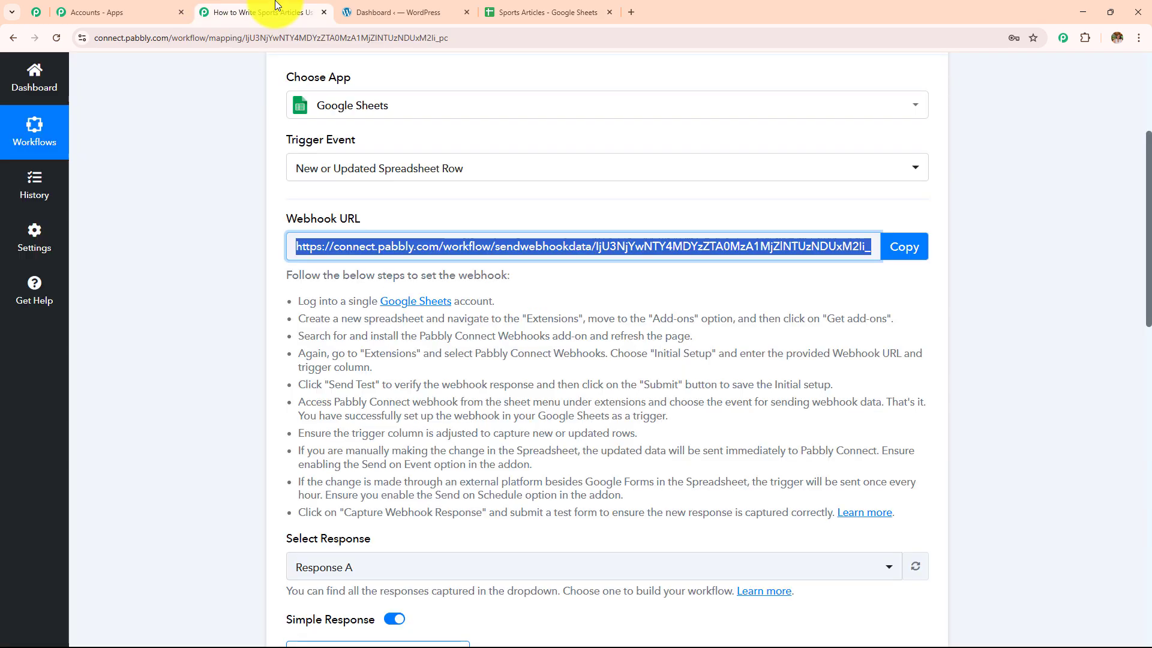
pyautogui.scroll(-8, 575, 305)
pyautogui.scroll(-1, 574, 307)
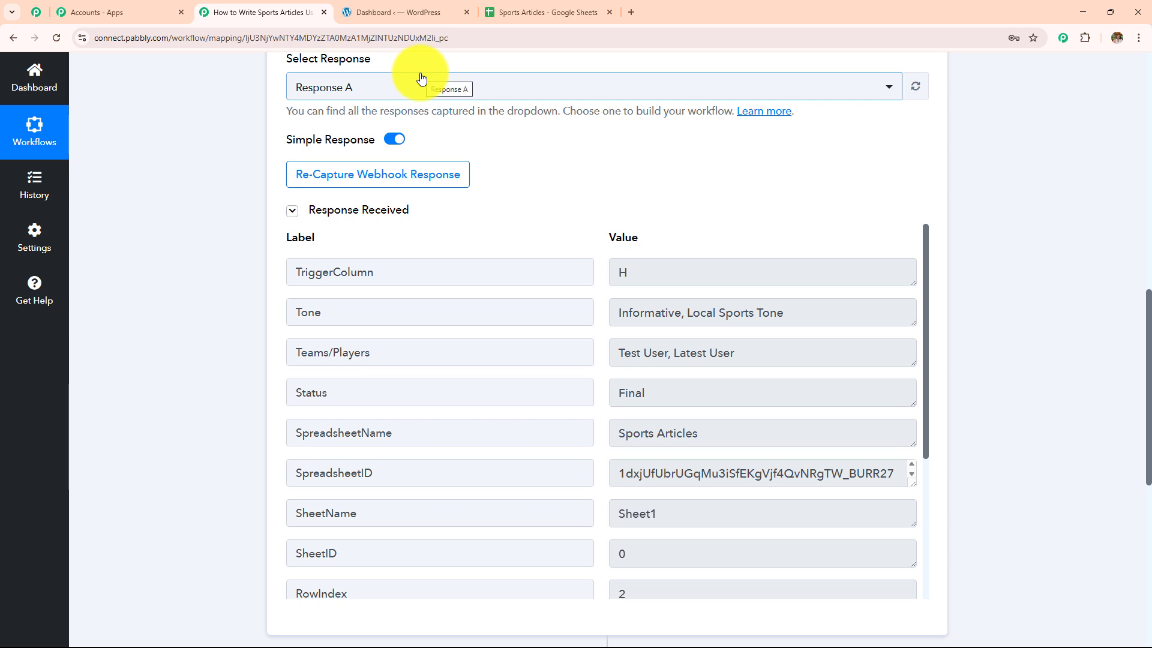
pyautogui.scroll(-3, 636, 235)
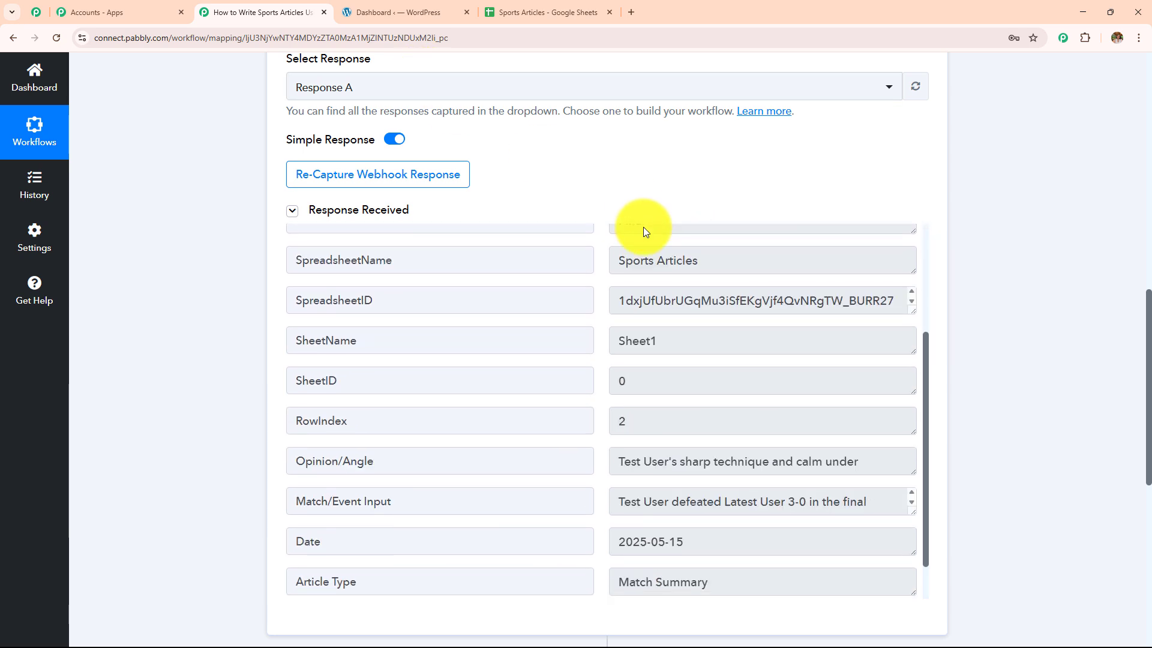
pyautogui.scroll(5, 643, 231)
pyautogui.click(644, 243)
pyautogui.click(772, 313)
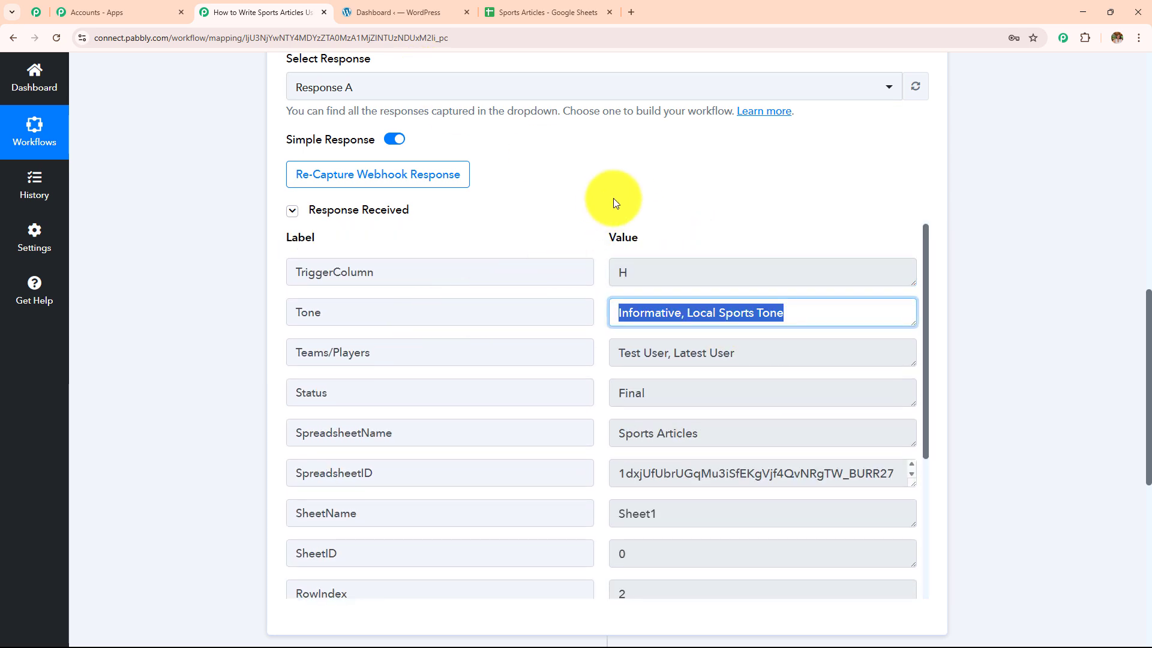
pyautogui.scroll(-1, 613, 198)
pyautogui.click(753, 300)
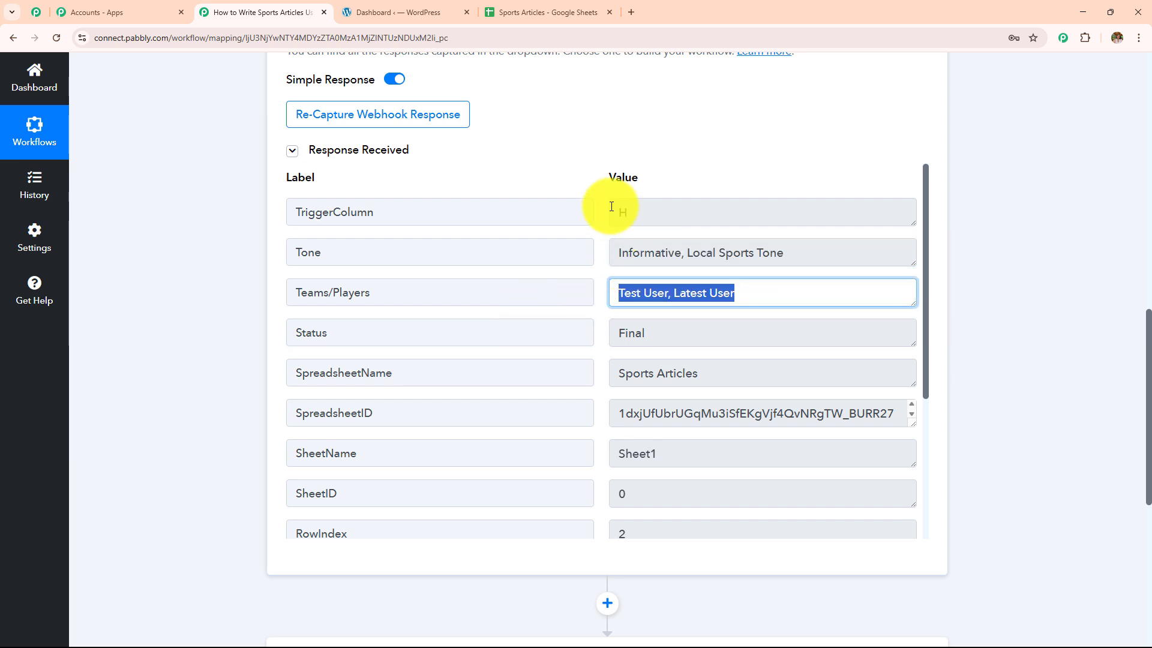
pyautogui.scroll(-2, 609, 202)
pyautogui.click(690, 213)
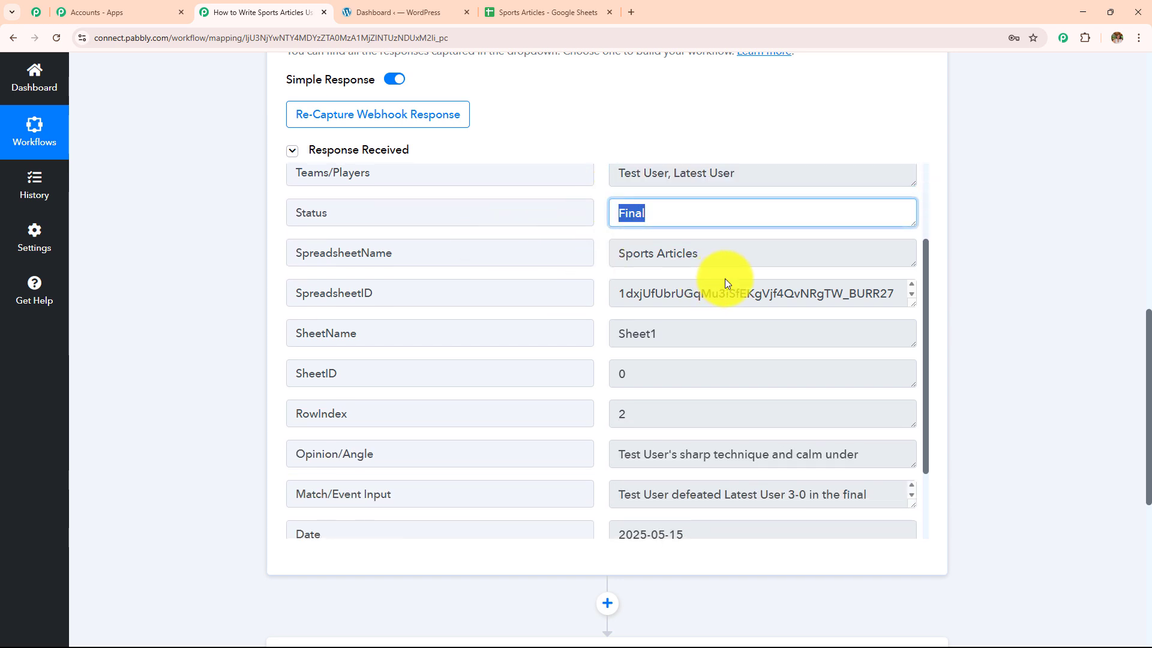
pyautogui.click(720, 255)
pyautogui.scroll(-1, 602, 287)
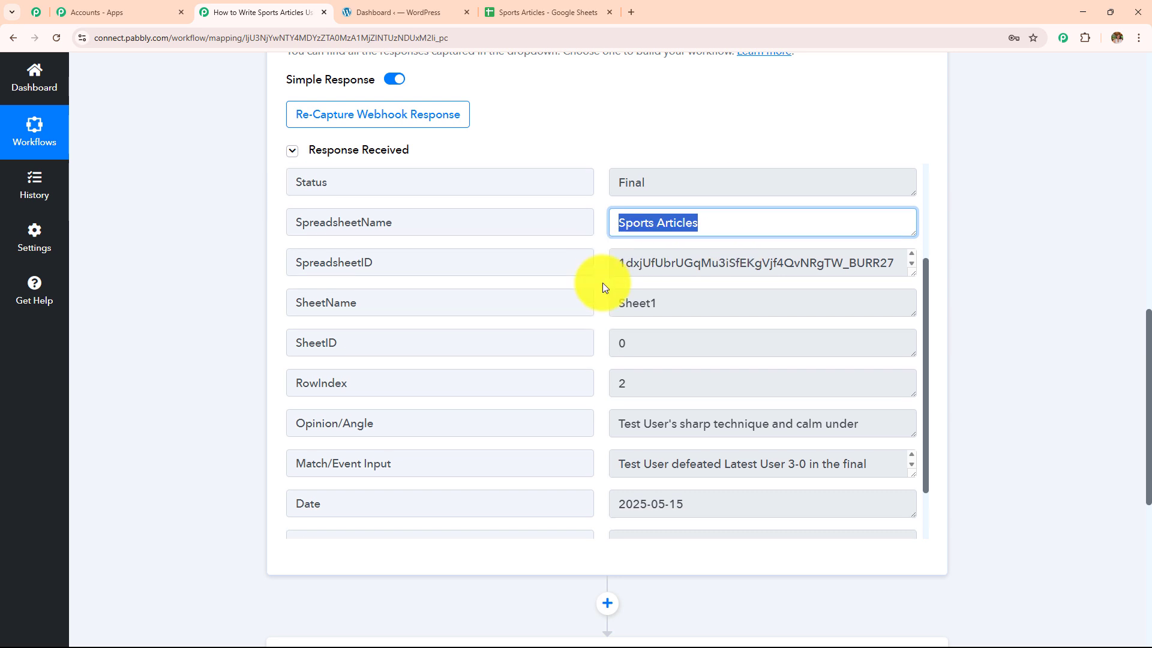
pyautogui.scroll(-1, 602, 283)
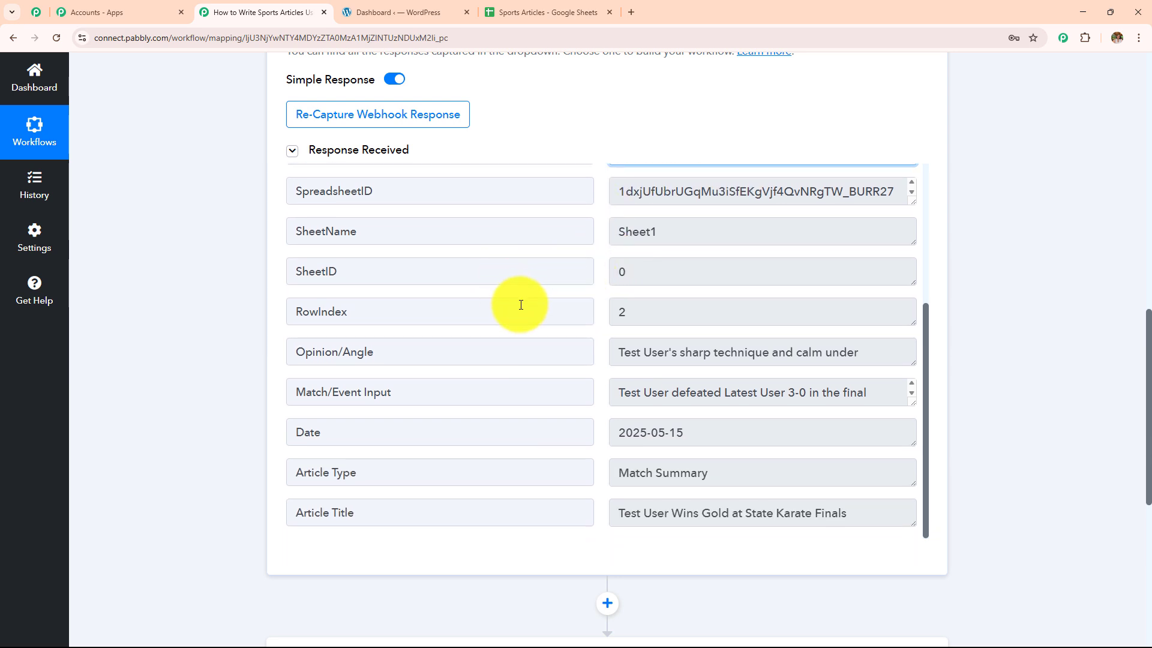
pyautogui.scroll(-2, 516, 302)
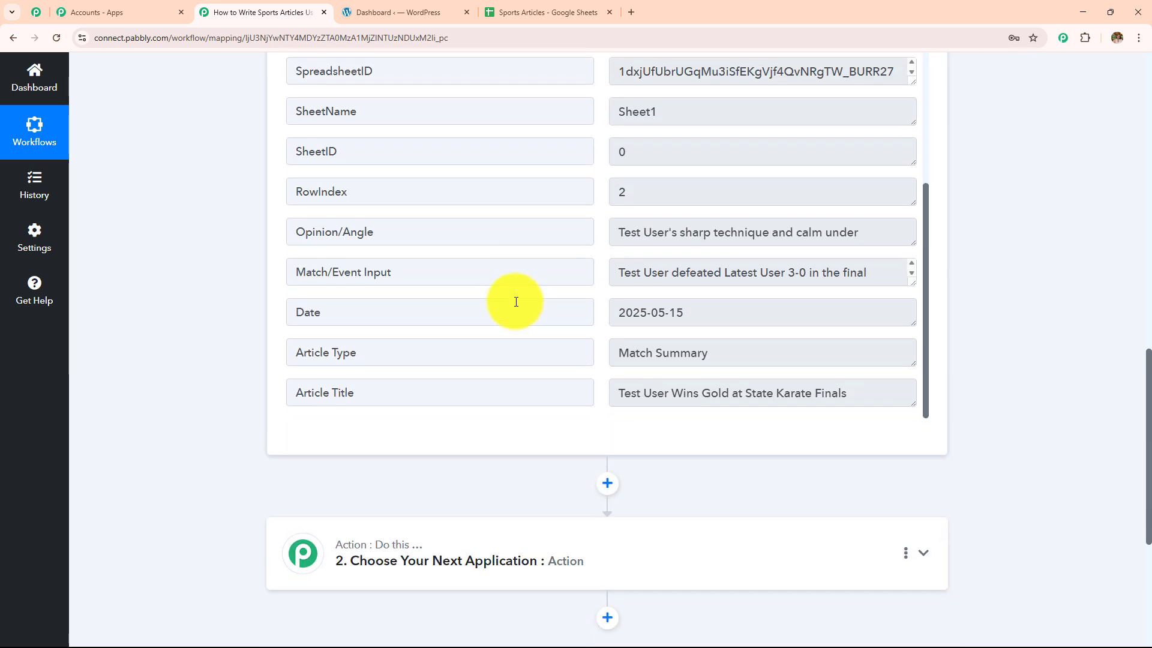
pyautogui.scroll(-2, 515, 302)
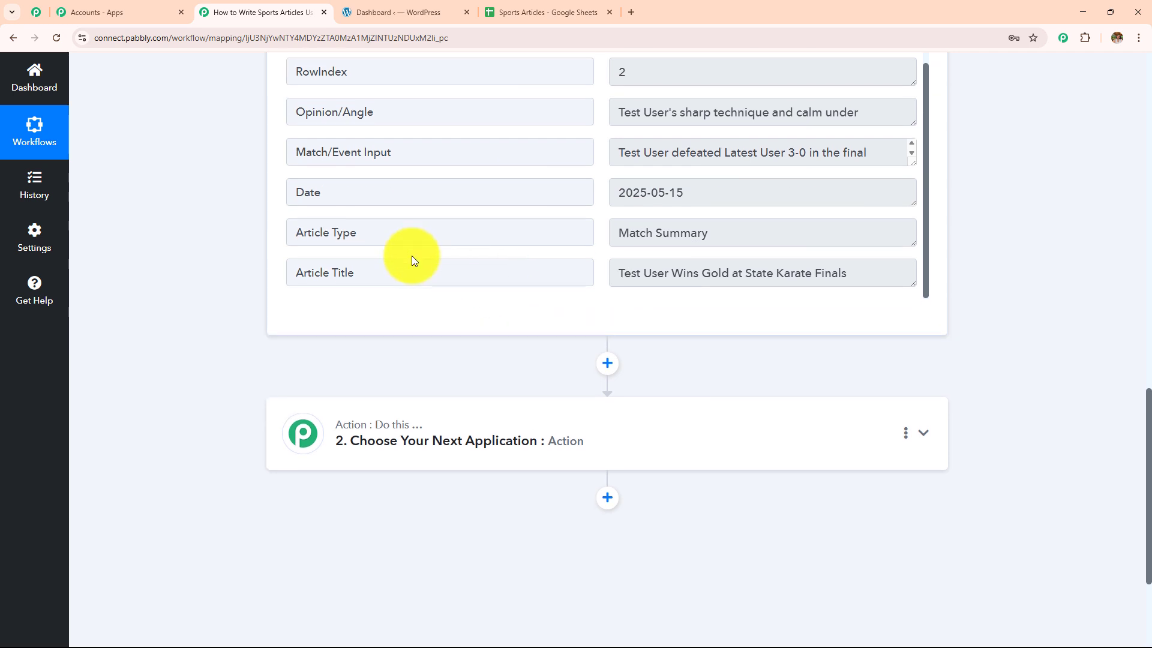
pyautogui.scroll(7, 440, 348)
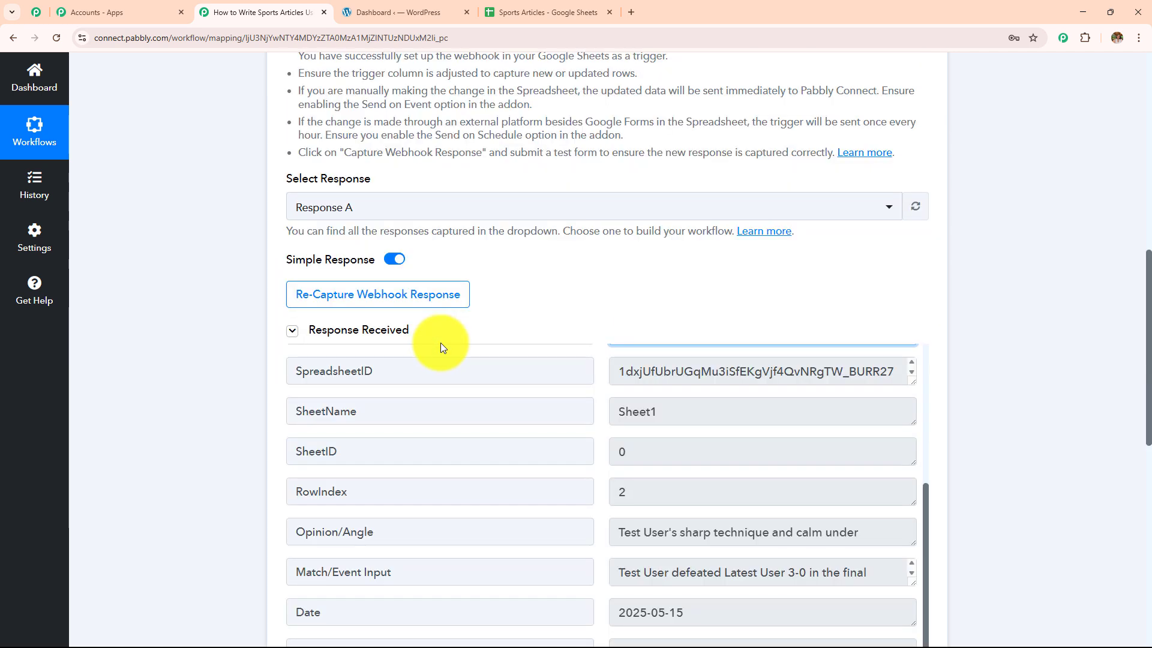
pyautogui.scroll(5, 440, 347)
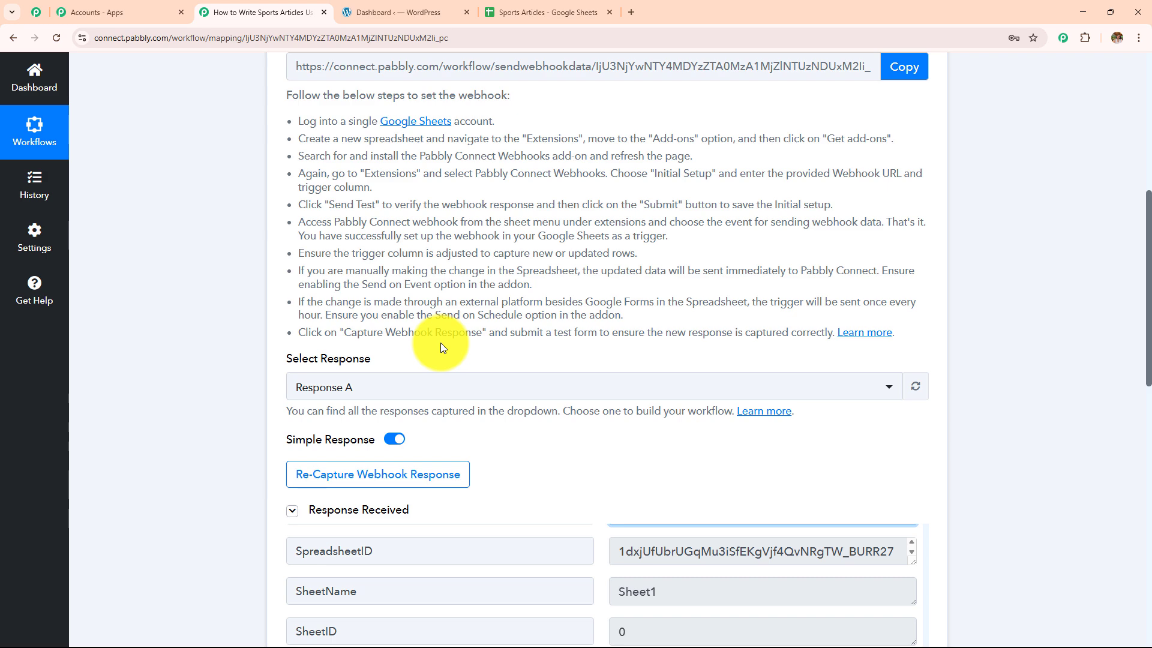
# Step: Compare the Sports Articles sheet entry with the workflow's Google Sheets trigger configuration
pyautogui.click(588, 12)
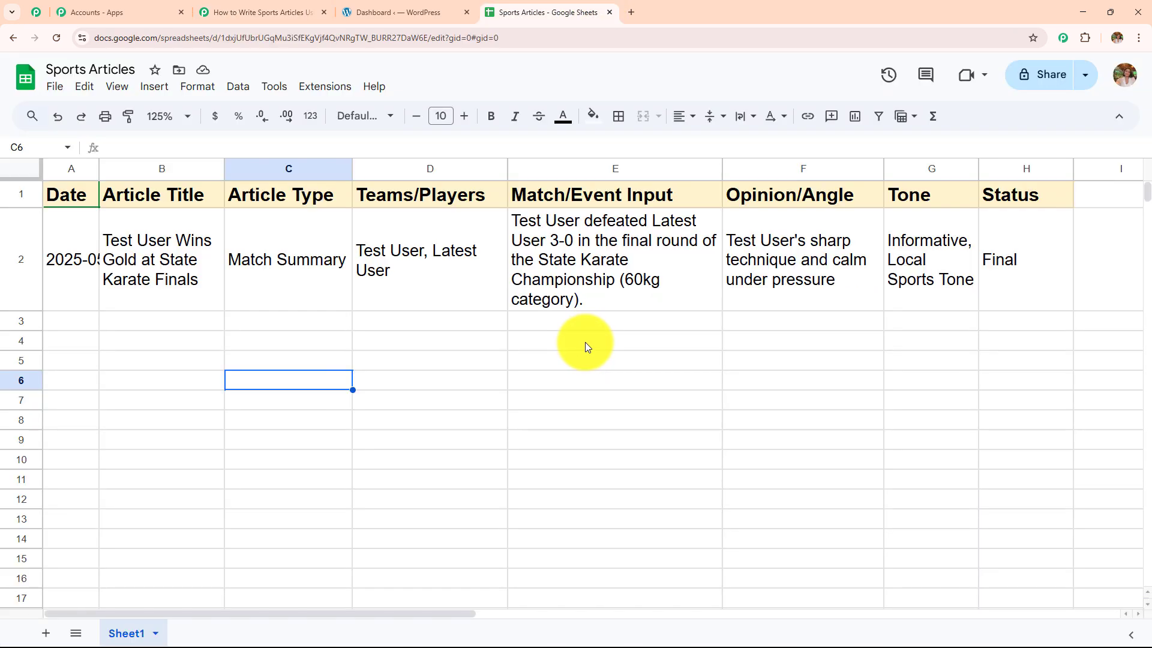
pyautogui.click(264, 15)
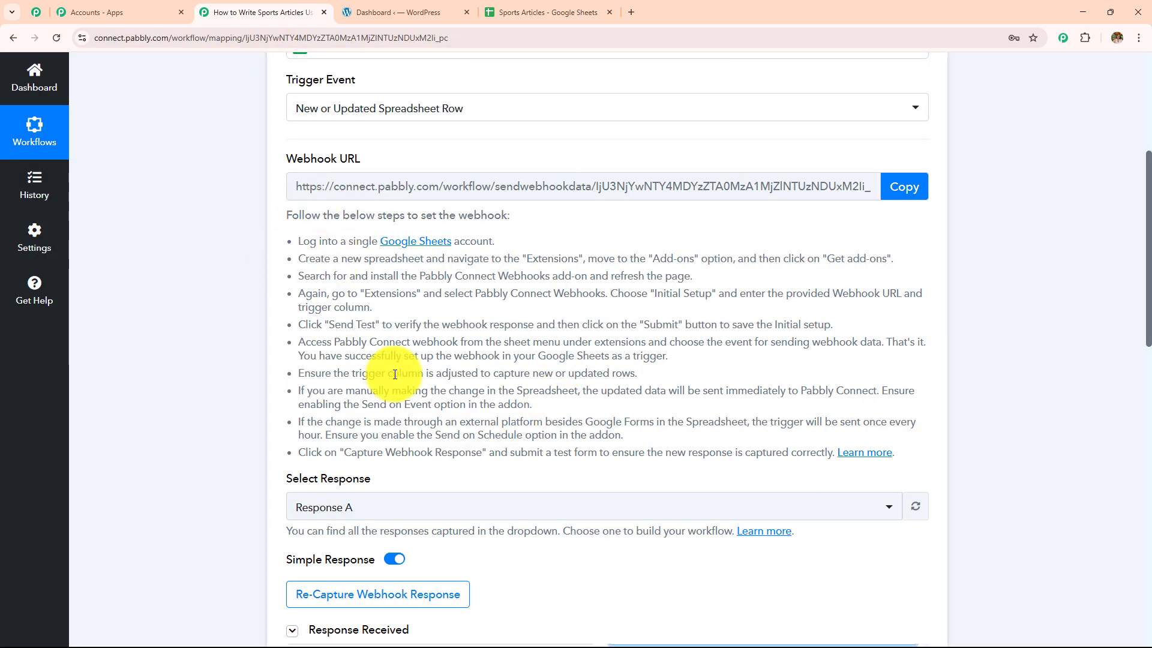
pyautogui.scroll(4, 394, 375)
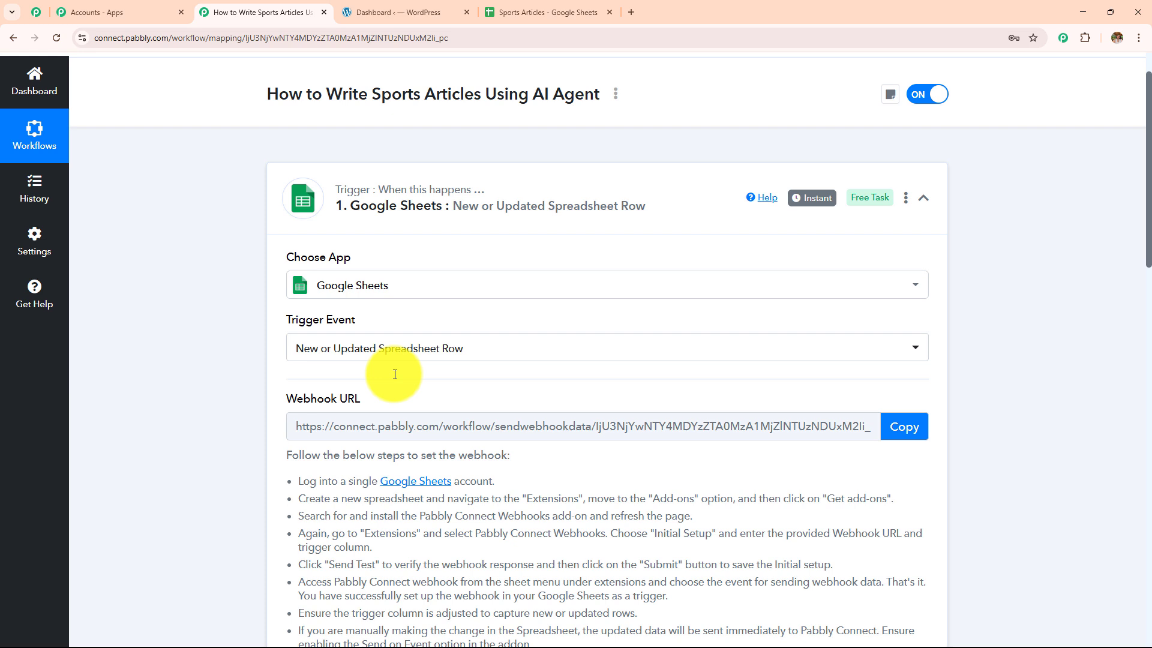
pyautogui.click(540, 12)
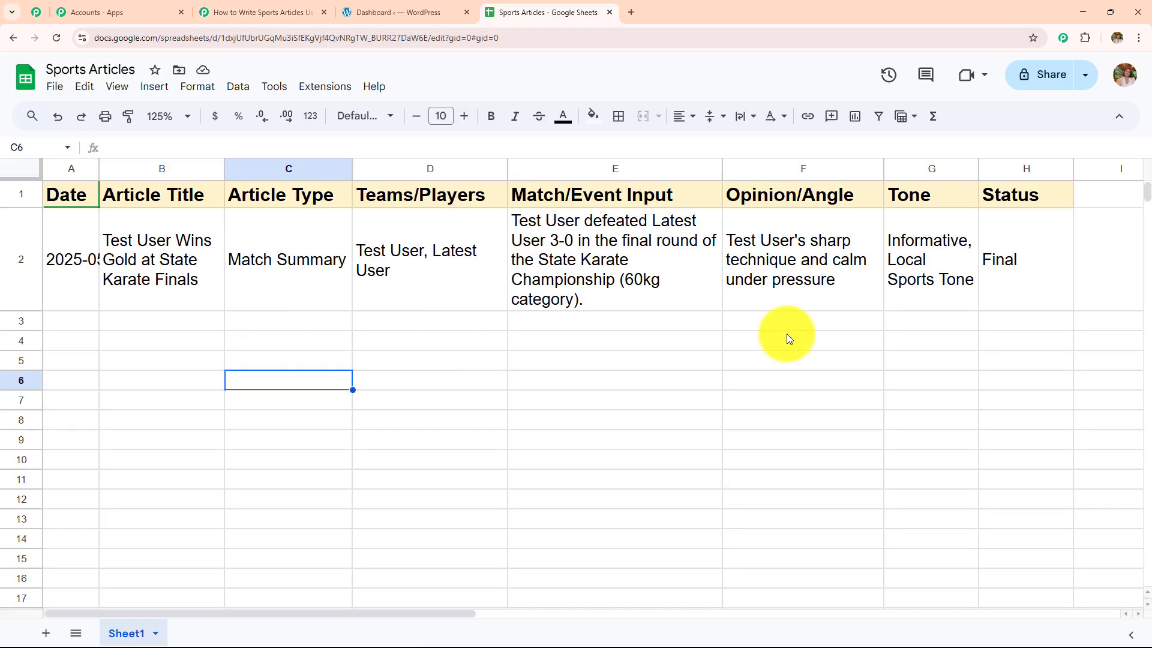
pyautogui.click(264, 12)
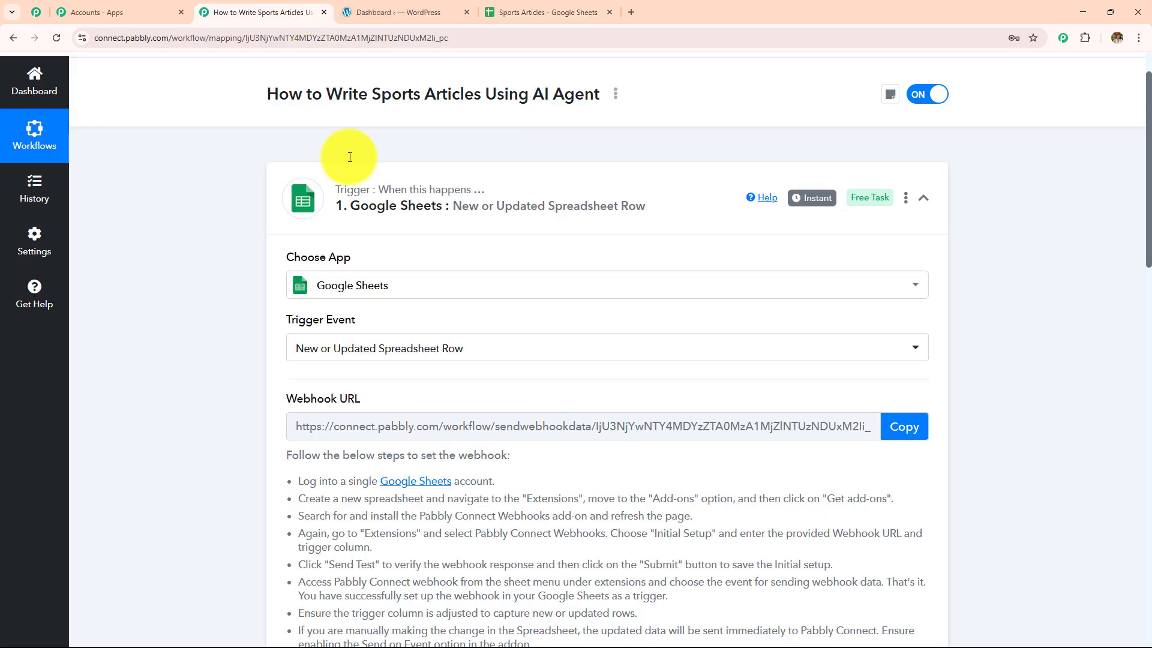
pyautogui.click(518, 216)
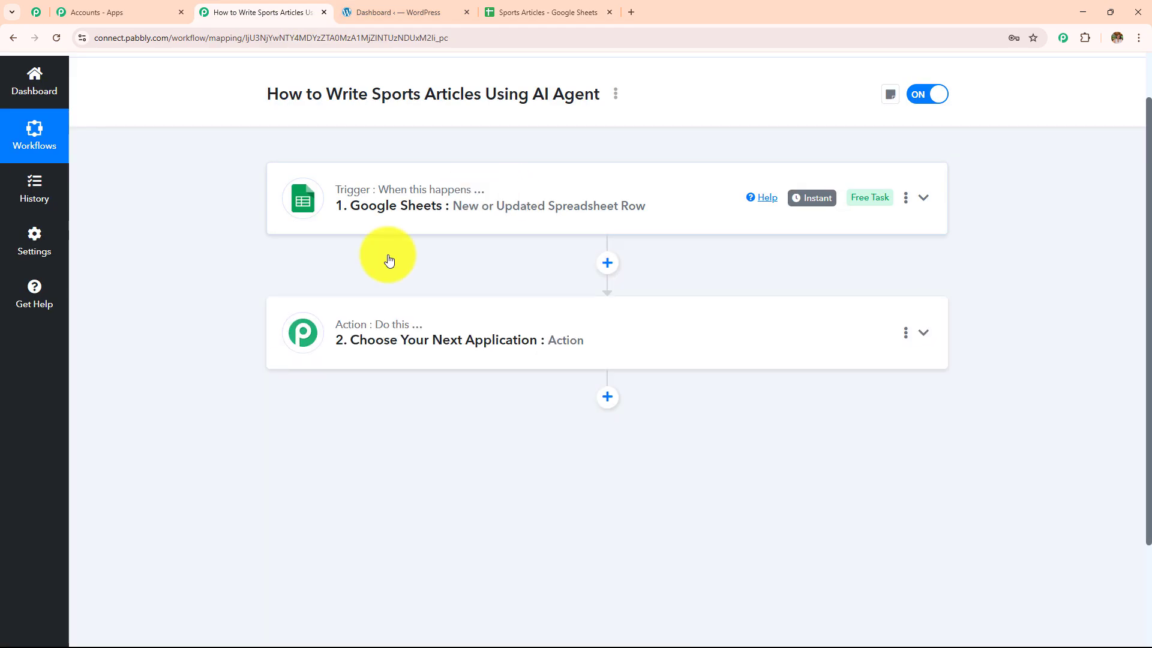
pyautogui.click(443, 223)
pyautogui.scroll(1, 442, 221)
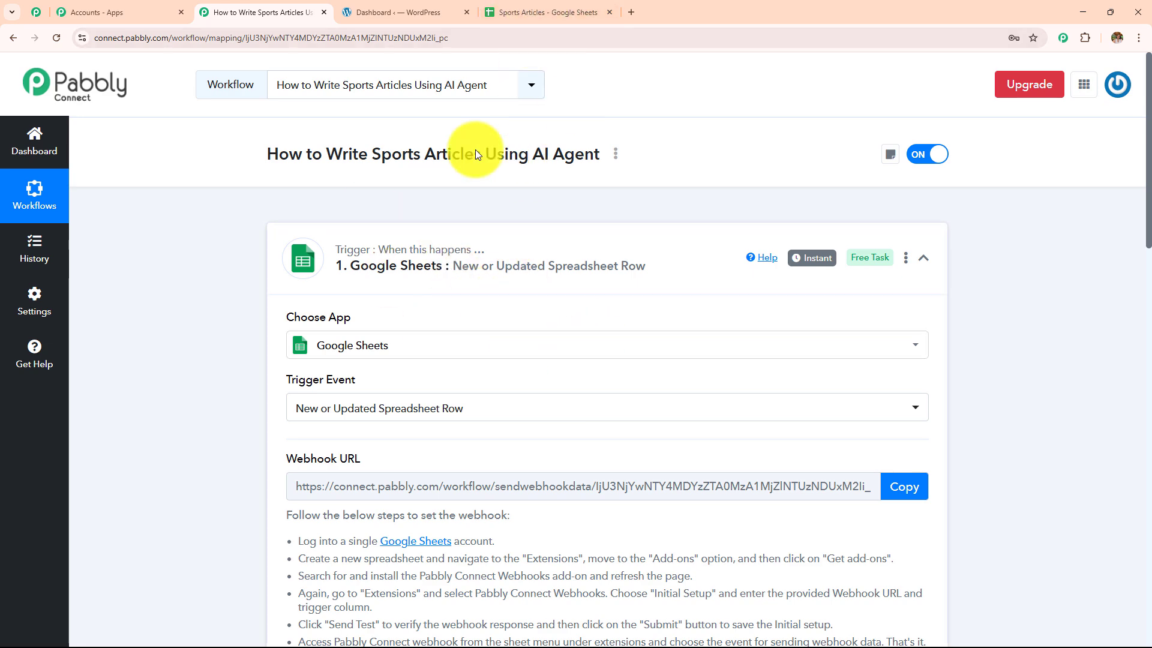
# Step: Add OpenAI (ChatGPT, DALL-E, Whisper) as the next action with the ChatGPT event and open its connection settings
pyautogui.scroll(-14, 470, 471)
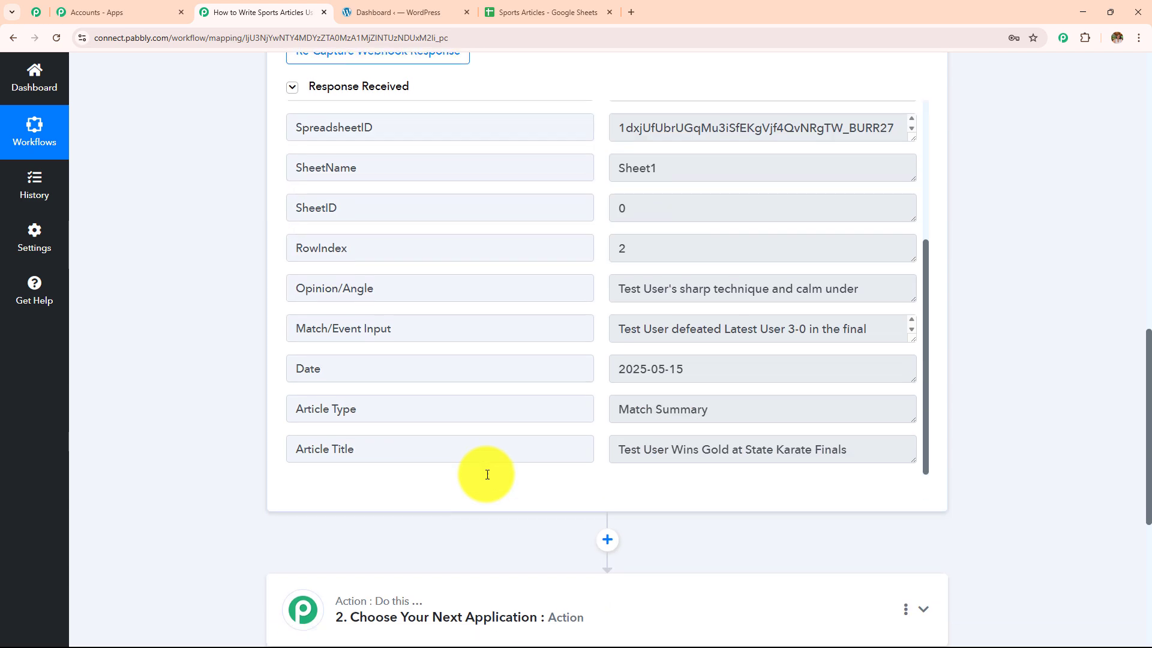
pyautogui.scroll(-4, 474, 432)
pyautogui.click(430, 380)
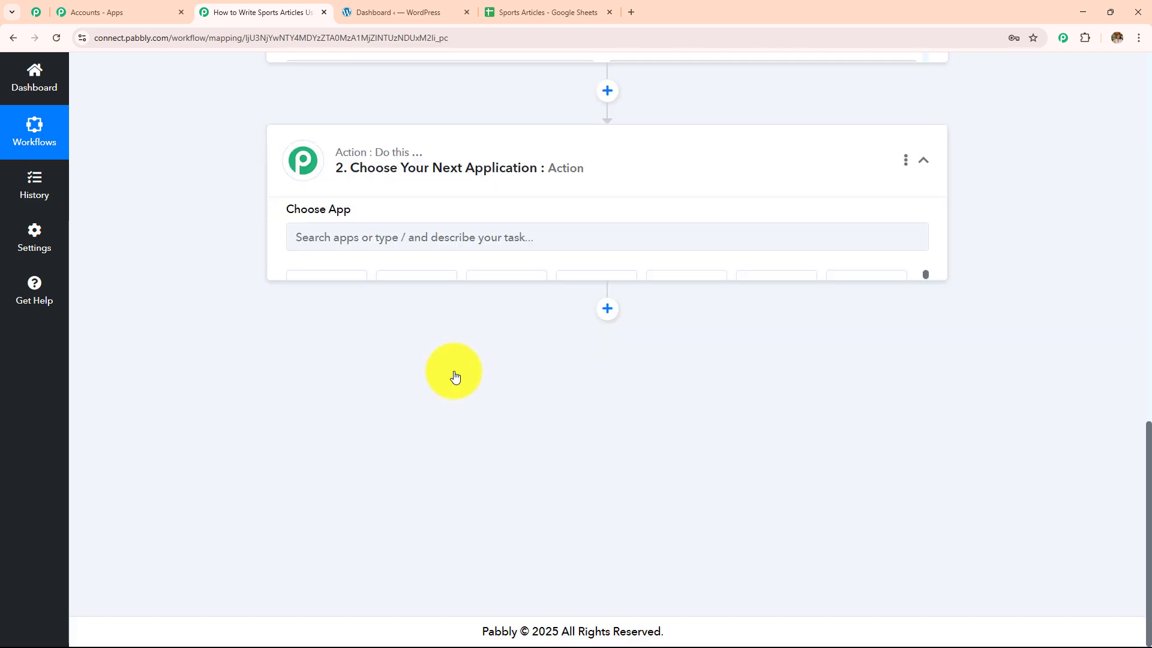
pyautogui.scroll(2, 447, 360)
pyautogui.click(443, 314)
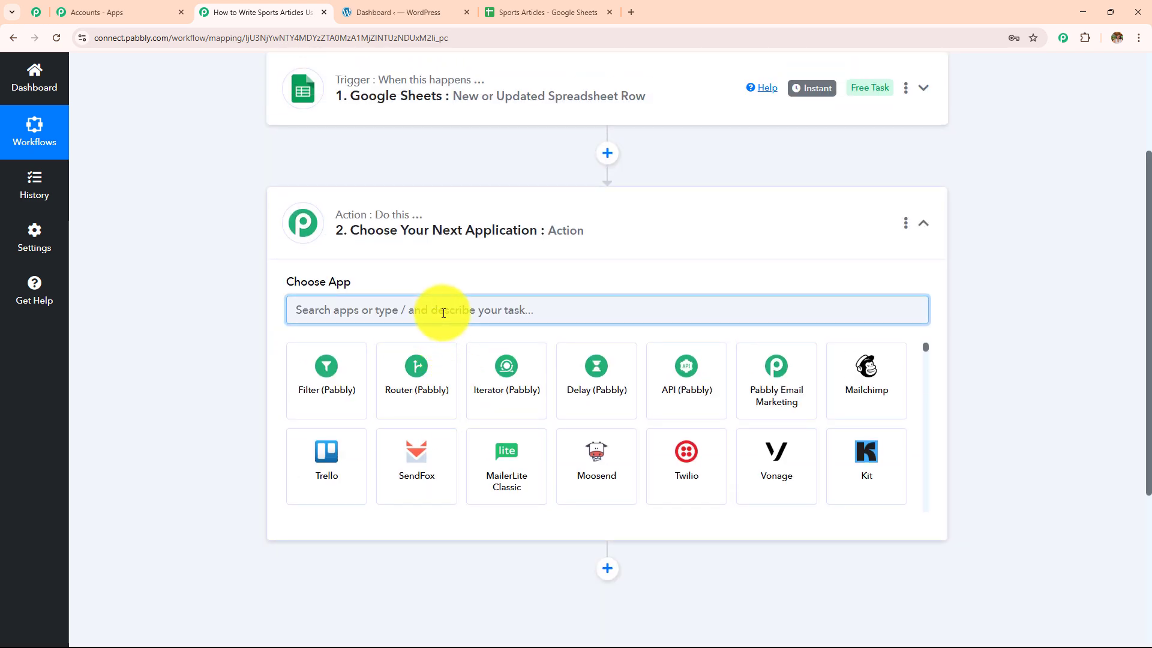
pyautogui.write('Open')
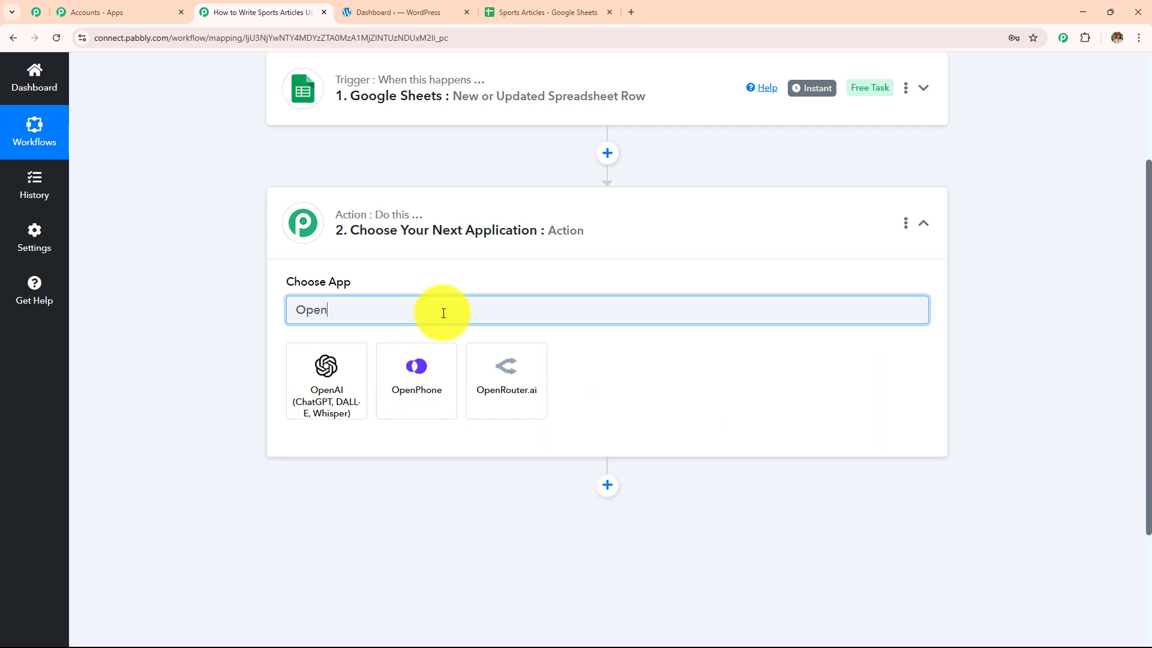
pyautogui.click(350, 383)
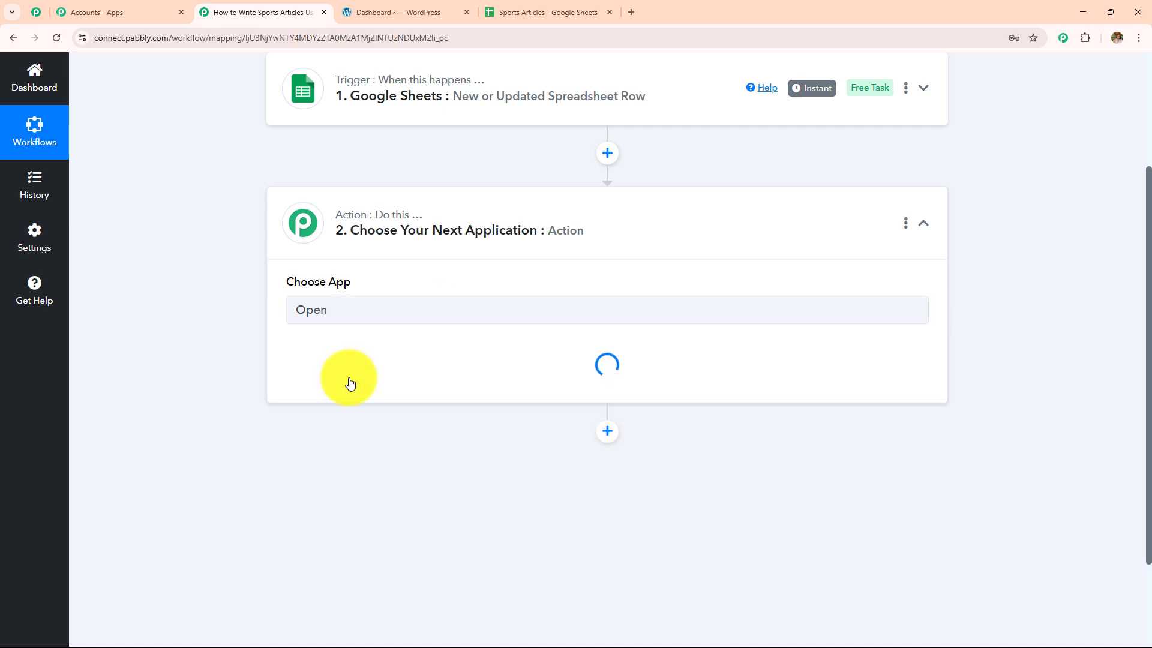
pyautogui.click(350, 379)
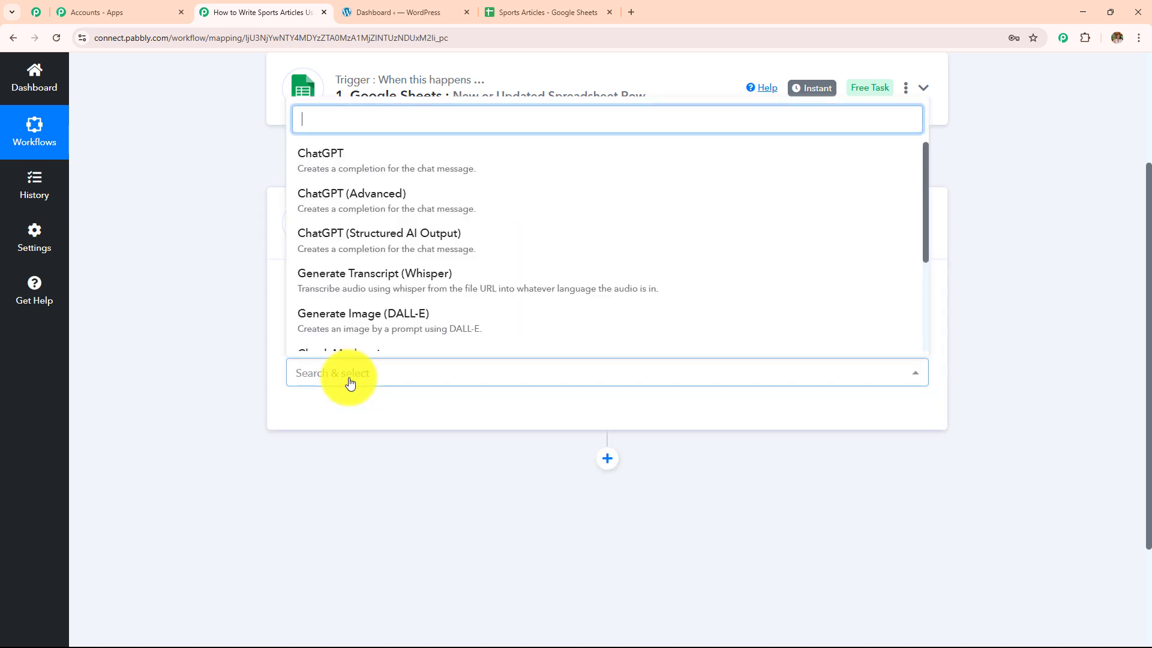
pyautogui.click(339, 174)
pyautogui.click(333, 417)
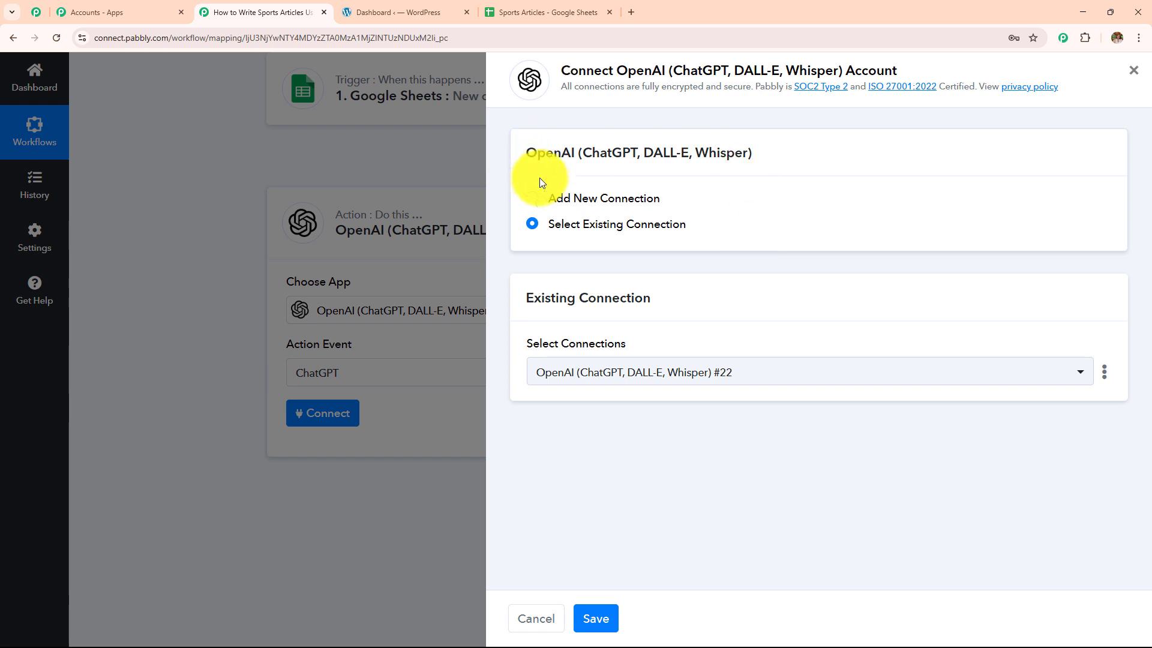
# Step: Choose to add a new OpenAI connection and open the OpenAI API keys page
pyautogui.click(533, 199)
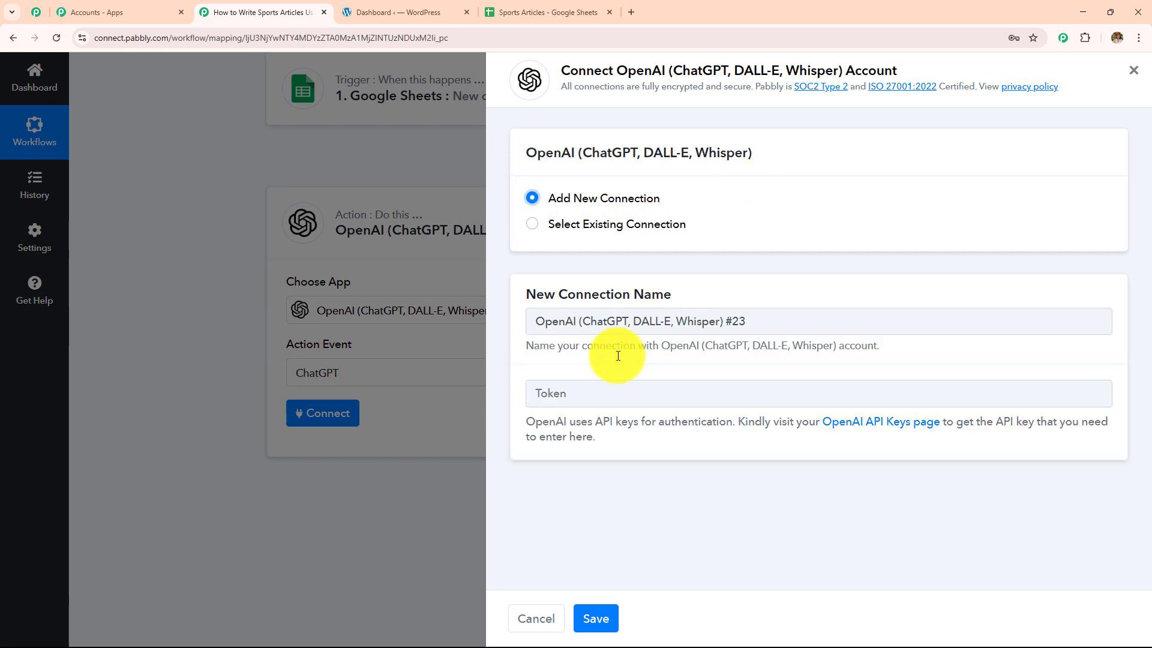
pyautogui.moveTo(522, 419); pyautogui.dragTo(621, 442)
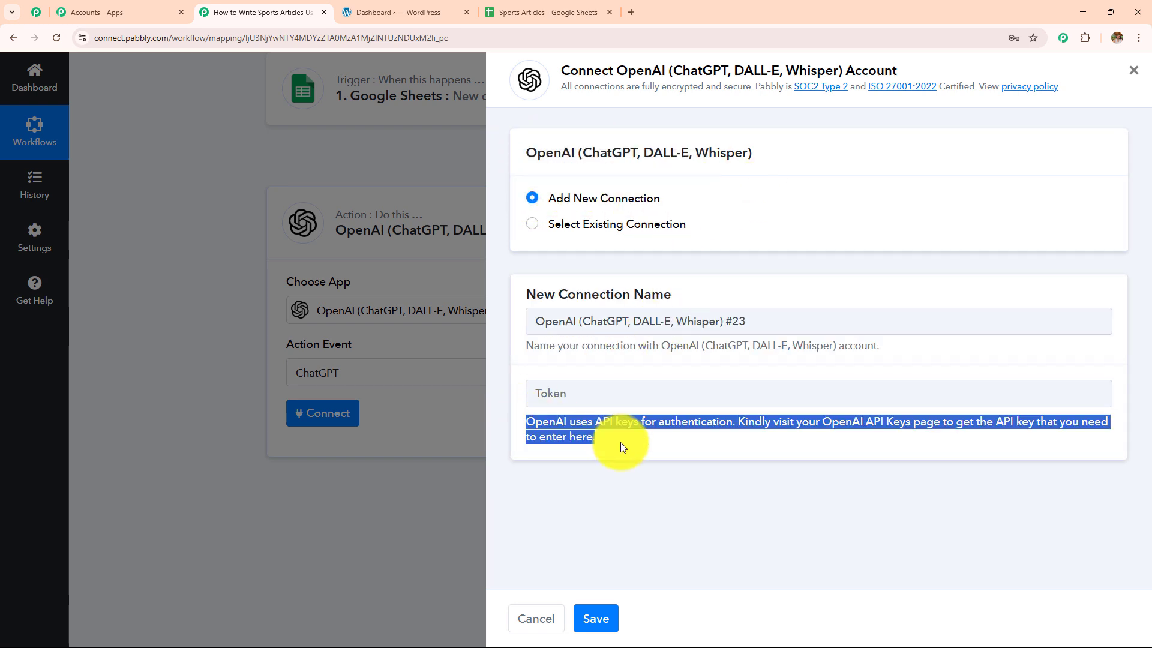
pyautogui.click(620, 441)
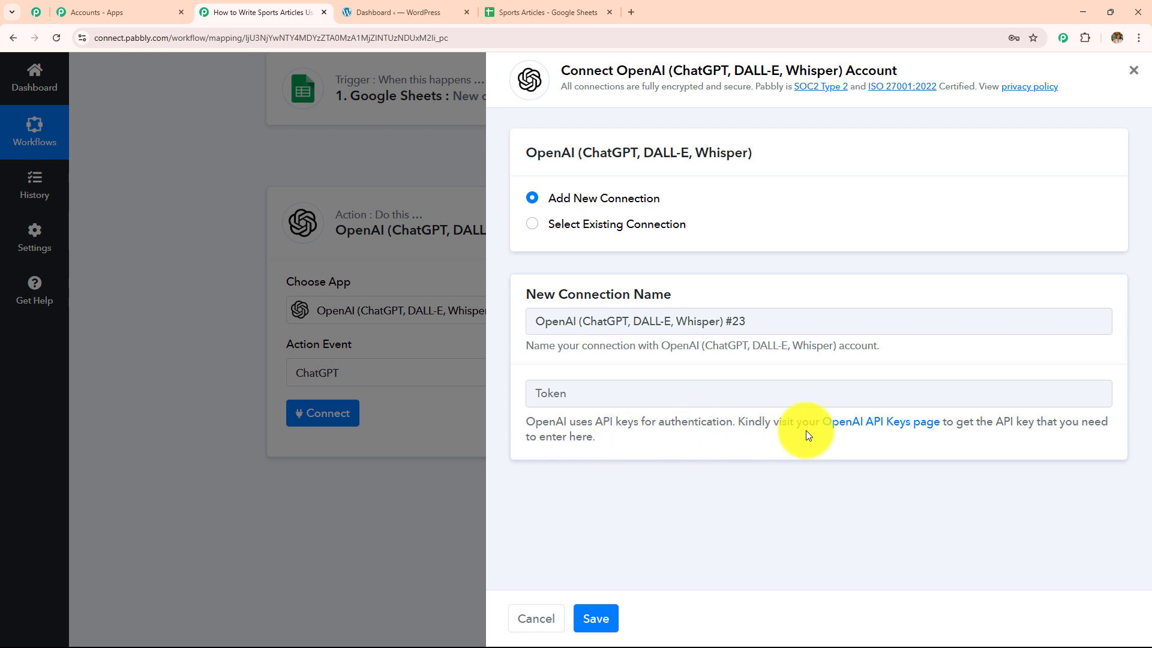
pyautogui.click(852, 423)
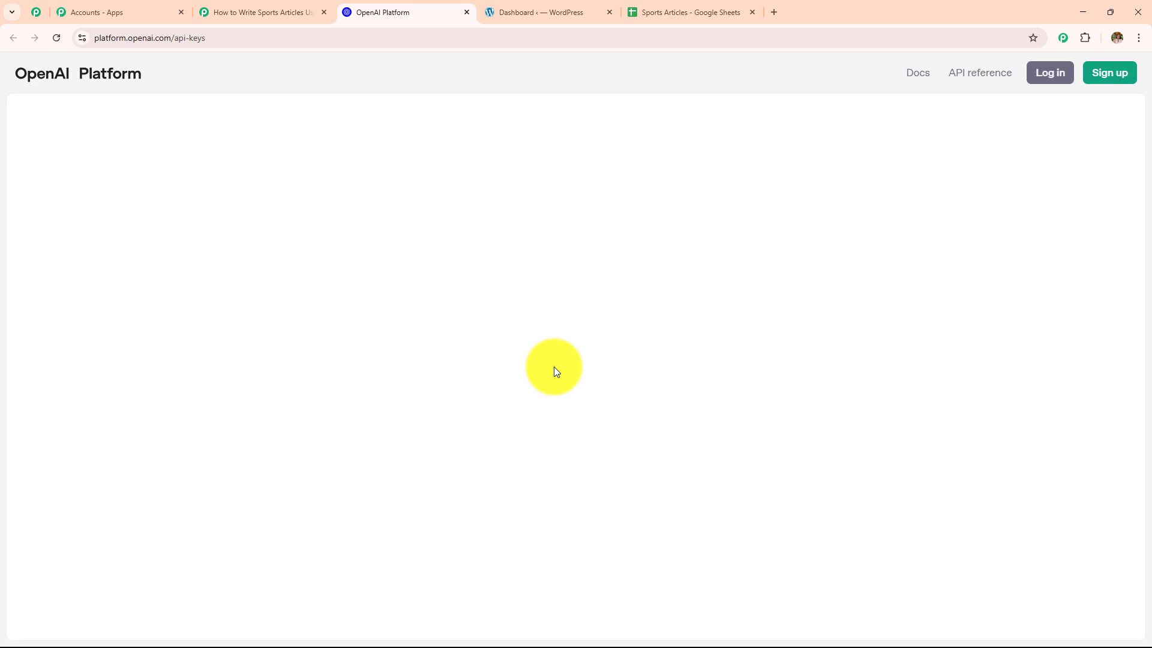
pyautogui.moveTo(60, 118); pyautogui.dragTo(356, 129)
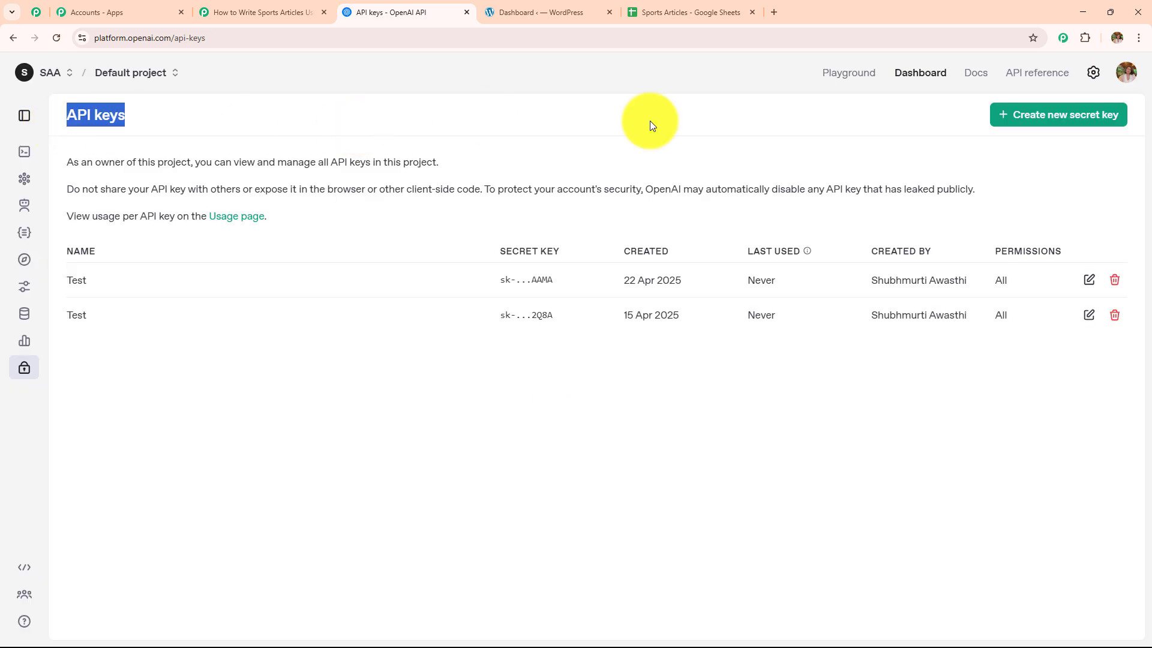
pyautogui.click(1064, 125)
pyautogui.click(608, 335)
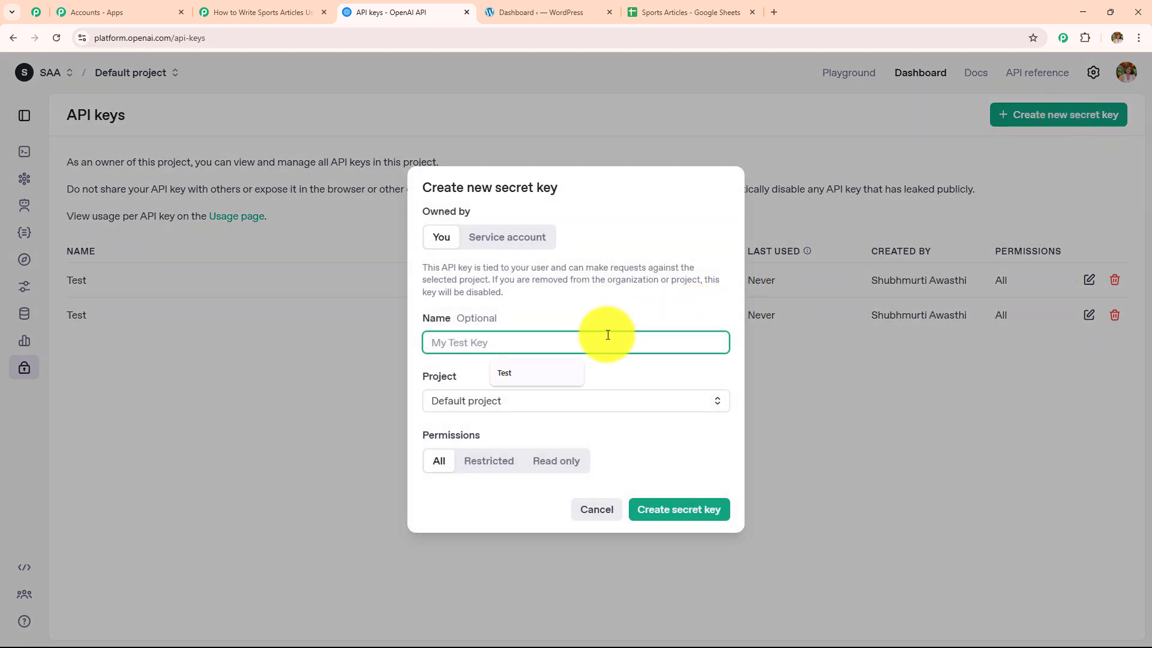
pyautogui.click(516, 372)
pyautogui.moveTo(504, 342); pyautogui.dragTo(305, 348)
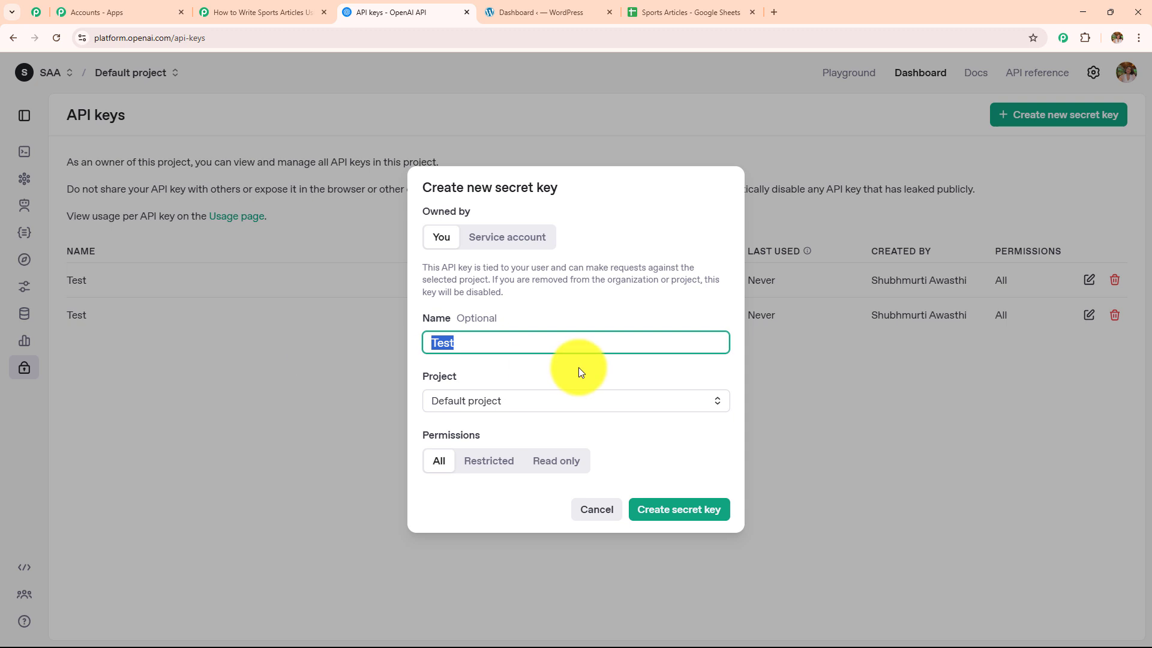
pyautogui.click(573, 406)
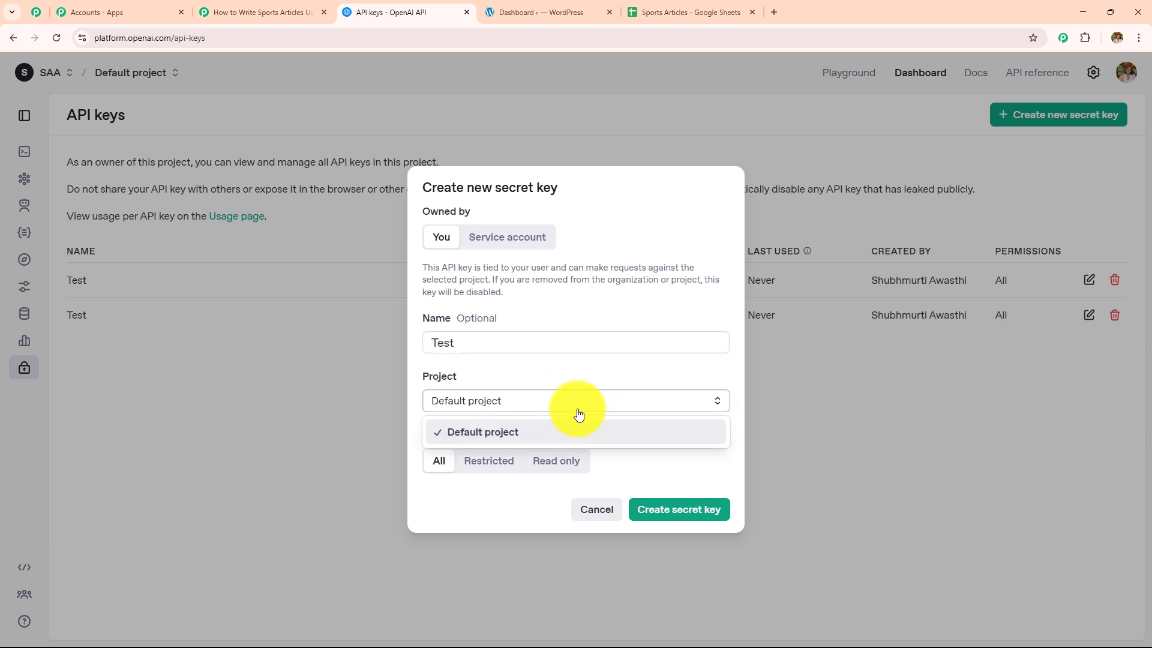
pyautogui.click(578, 414)
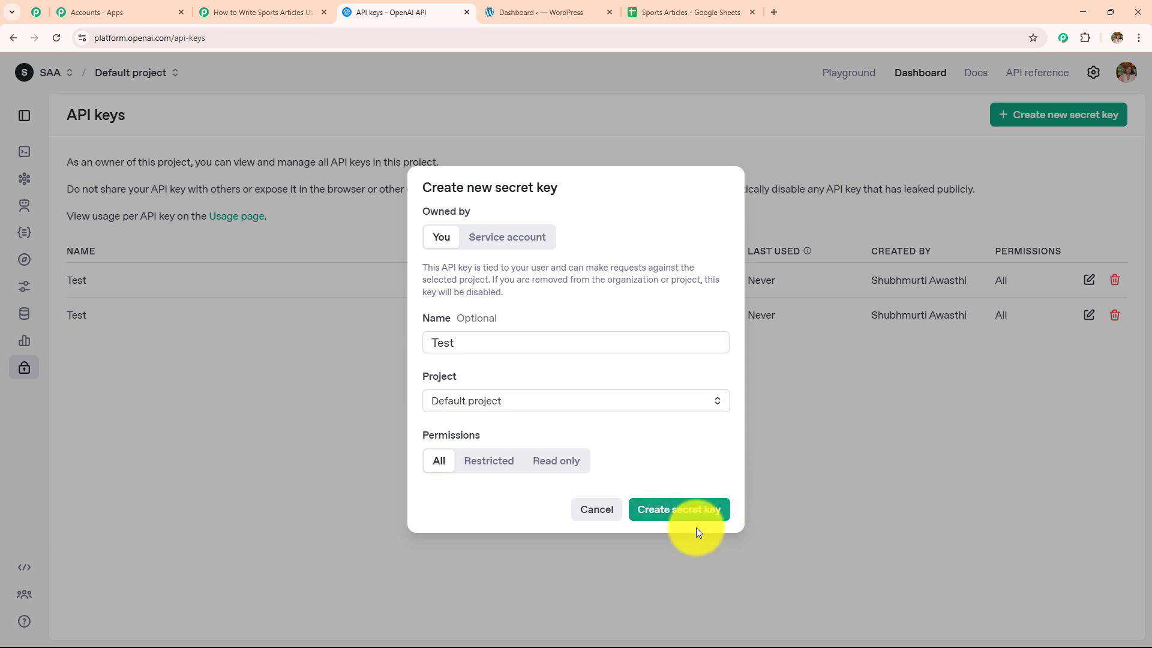
pyautogui.click(831, 428)
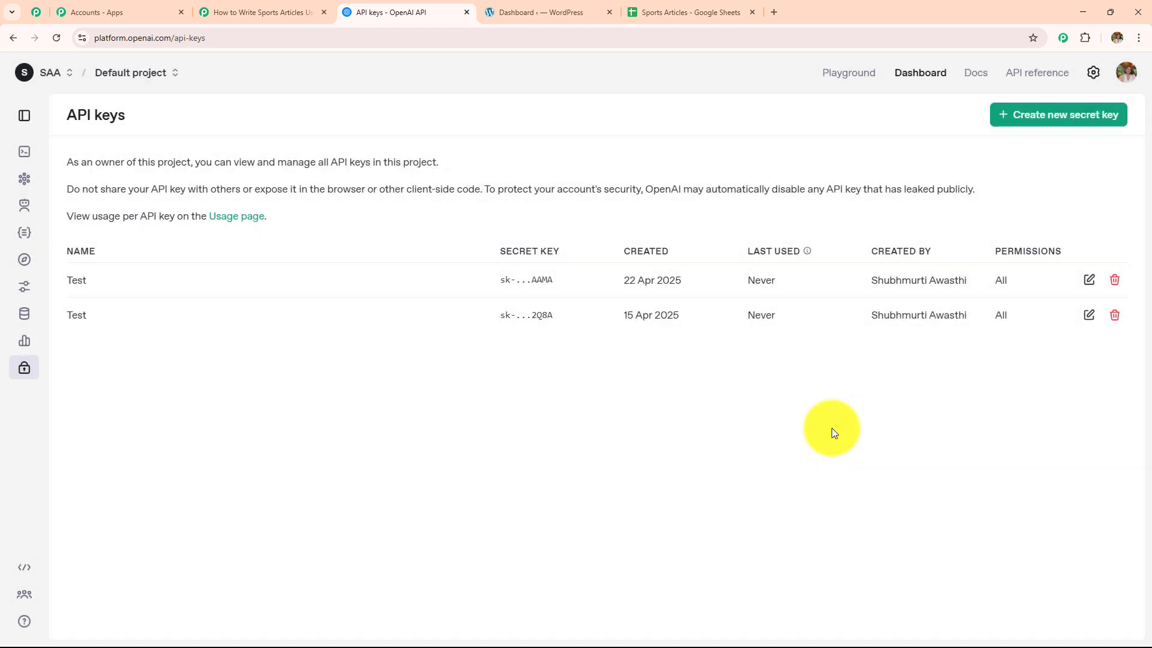
# Step: Return to the Pabbly Connect workflow and connect the ChatGPT action through the existing OpenAI connection
pyautogui.click(290, 9)
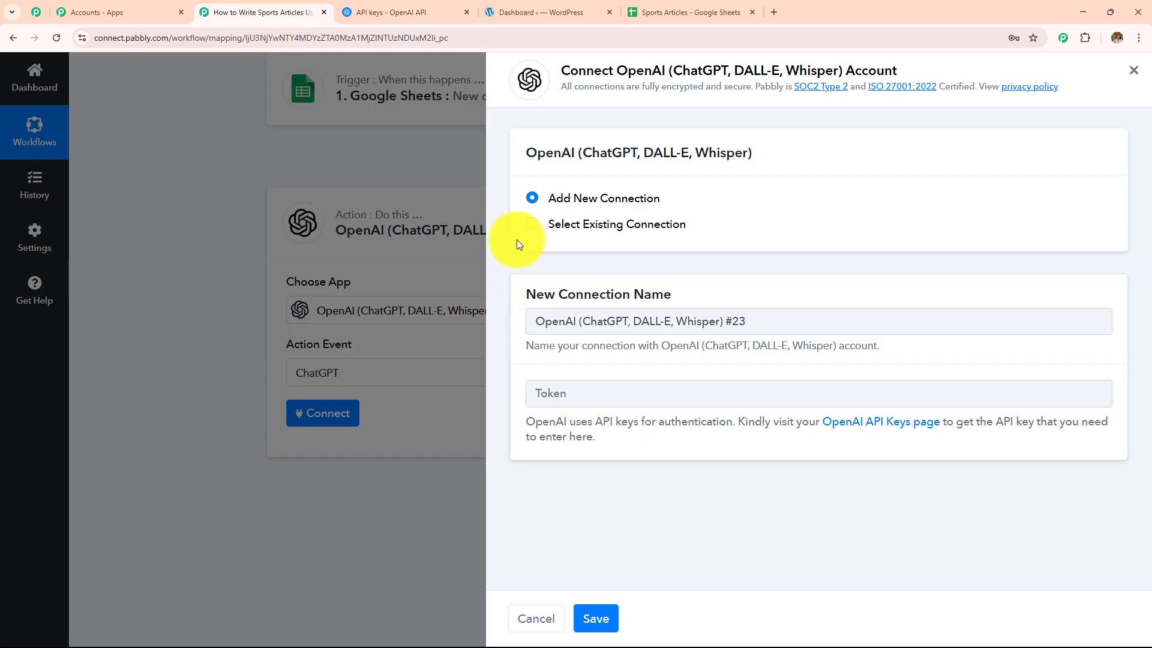
pyautogui.click(531, 225)
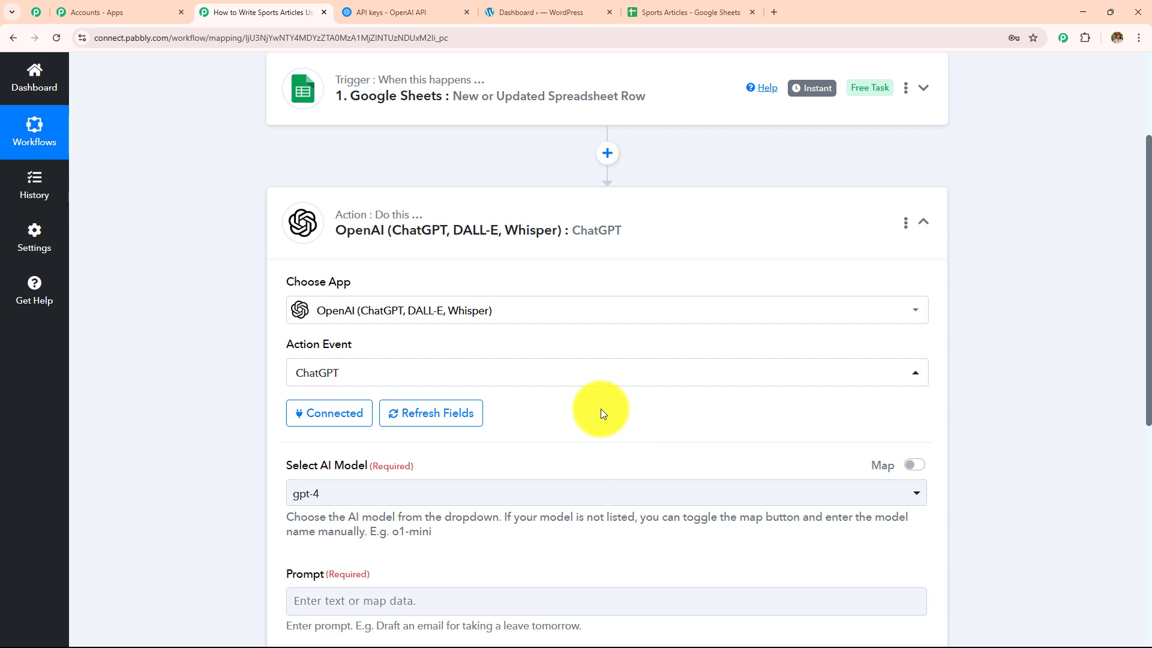
# Step: Set the ChatGPT action's AI model to gpt-4o-mini
pyautogui.scroll(-3, 600, 407)
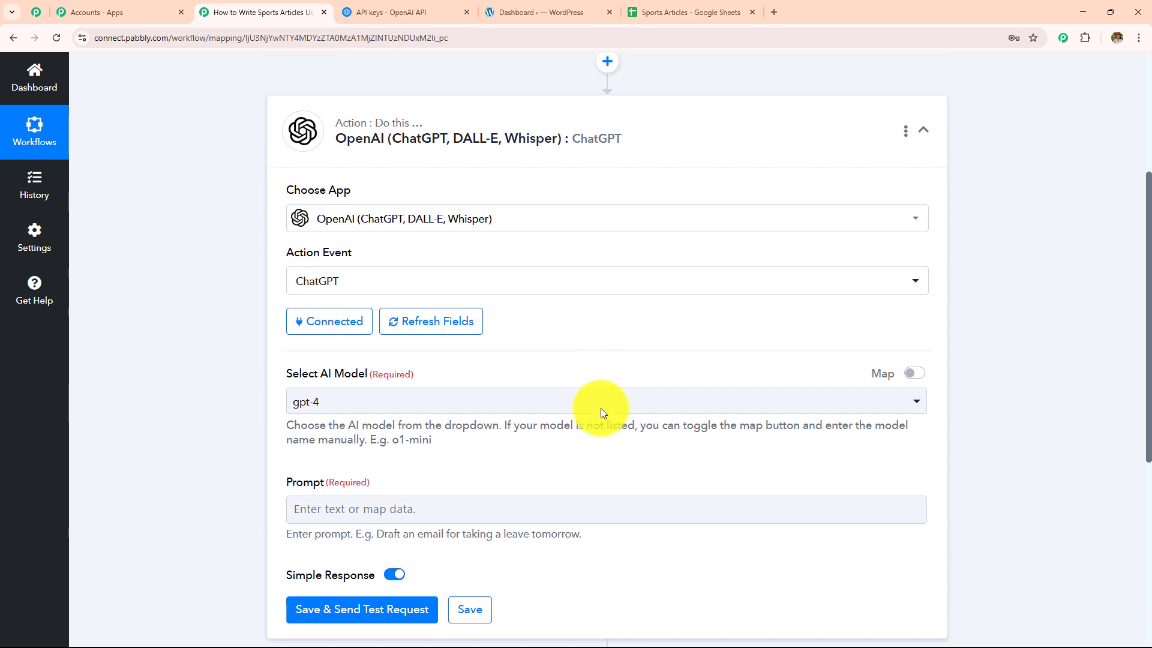
pyautogui.scroll(2, 600, 408)
pyautogui.scroll(-1, 598, 410)
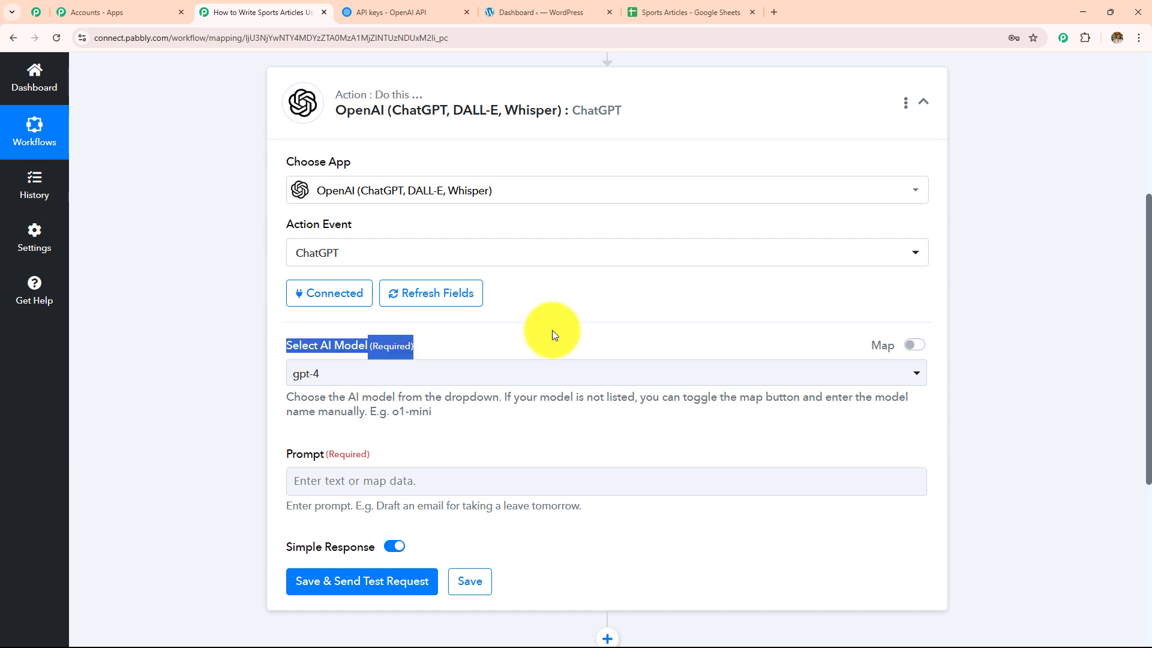
pyautogui.click(273, 459)
pyautogui.click(595, 384)
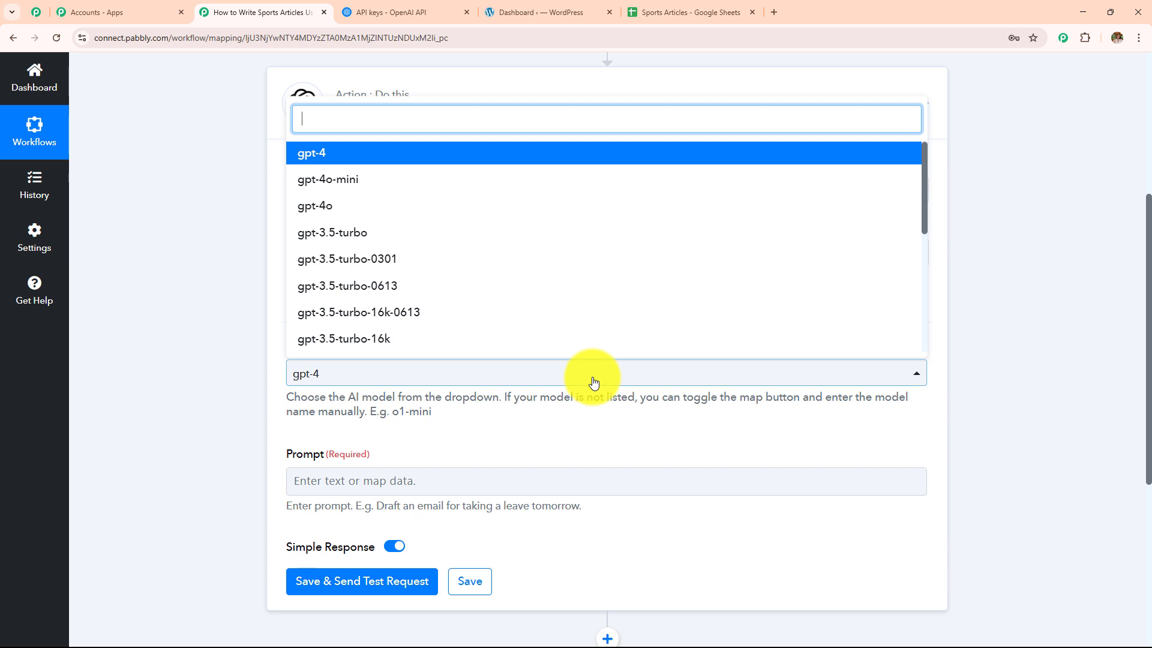
pyautogui.click(380, 181)
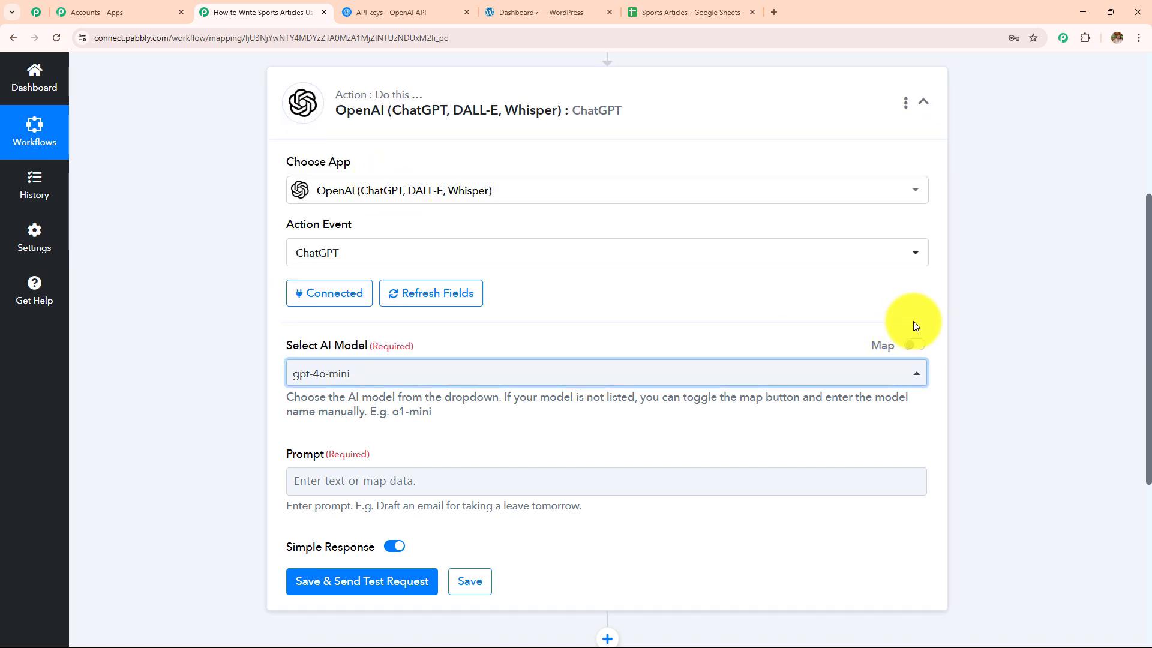
# Step: Try manual mapping for the AI model by clearing the model name, and switch back to list selection
pyautogui.click(914, 344)
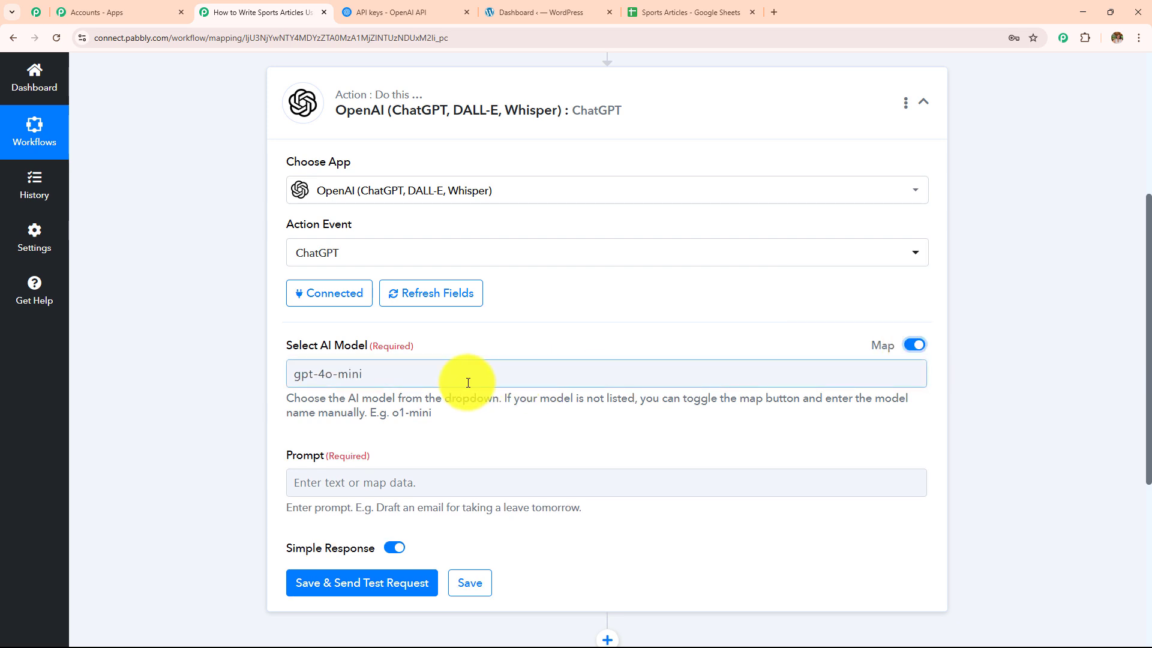
pyautogui.moveTo(468, 382); pyautogui.dragTo(128, 376)
pyautogui.press('BackSpace')
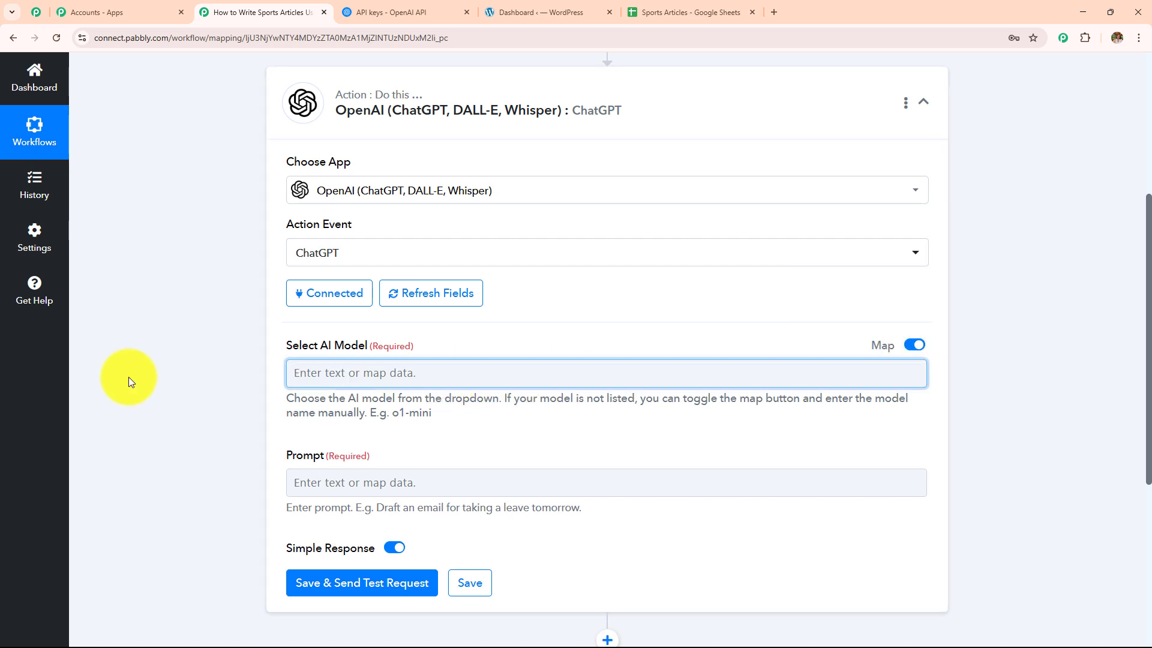
pyautogui.click(912, 354)
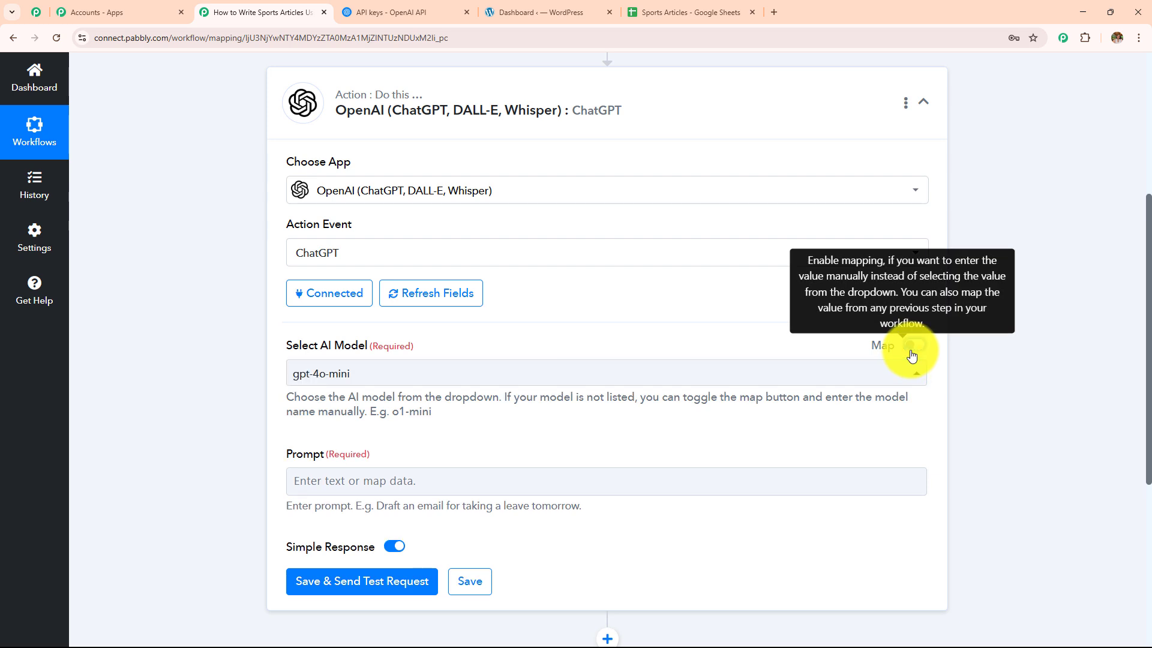
# Step: Enter a 300-word sports article prompt with date, teams, match summary and editorial angle lines, adding a blank line after Match/Event Summary
pyautogui.scroll(-4, 372, 390)
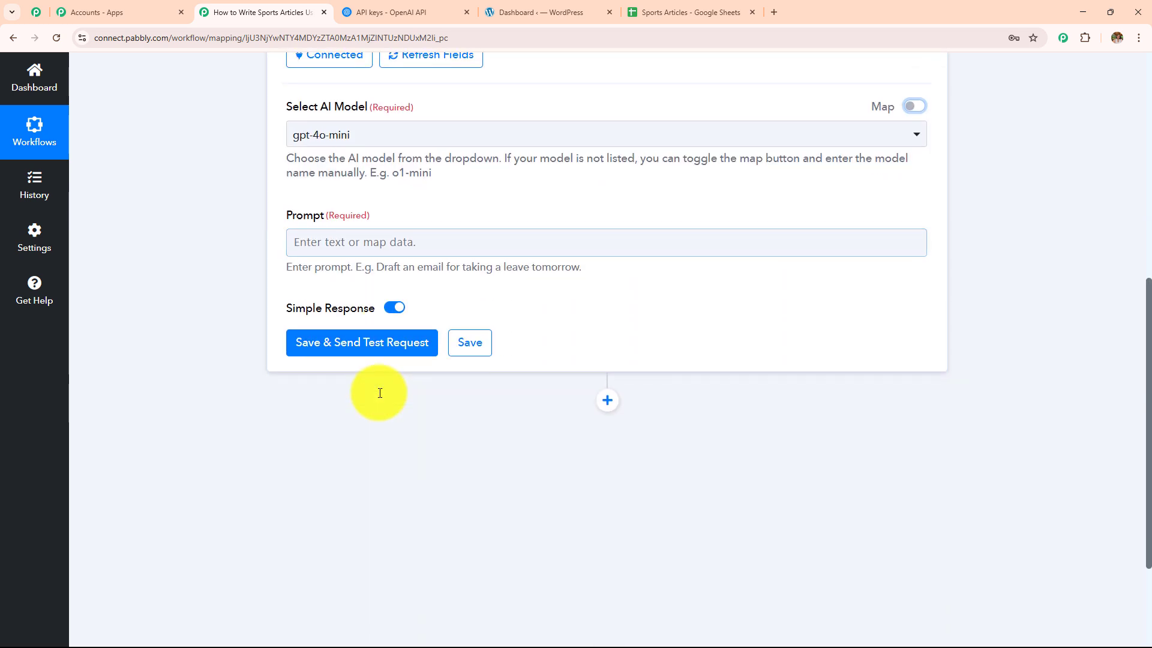
pyautogui.click(384, 252)
pyautogui.write('Write a .. article in a ..style based on the following details:  Date: Teams/Players involved: Match/Event Summary: Include the following opinion or editorial angle:  The article should be approximately 300 words, informative and engaging, suitable for a local sports blog.  Make sure to highlight key performances and significant moments from the match or event.')
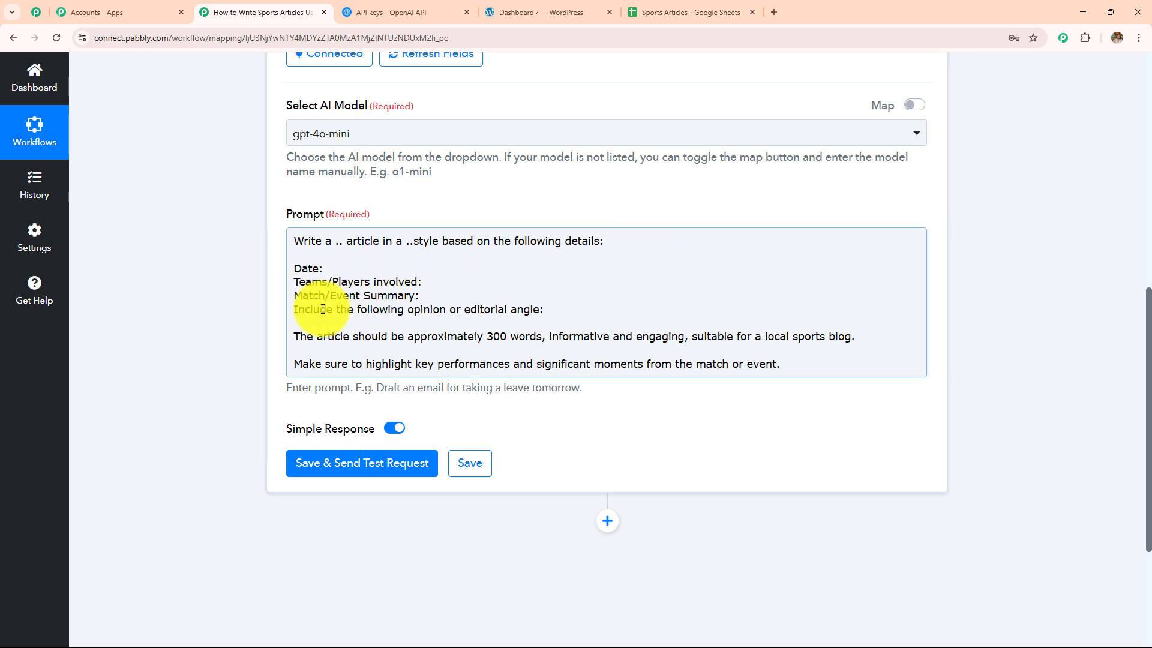
pyautogui.click(445, 292)
pyautogui.press('Return')
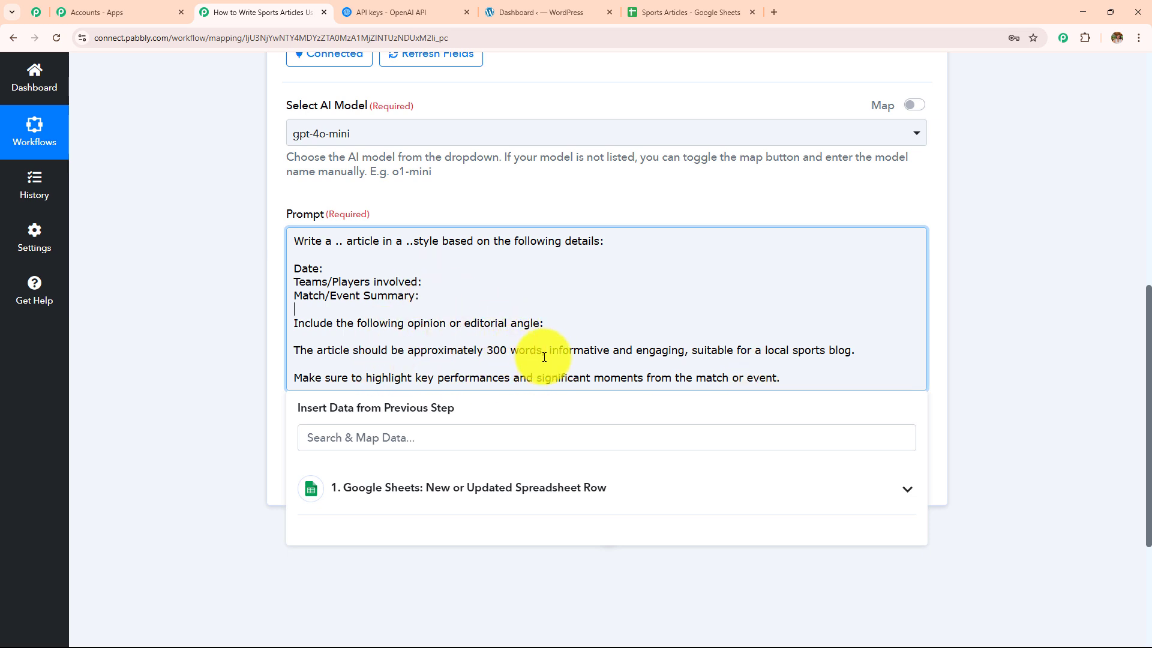
pyautogui.click(220, 315)
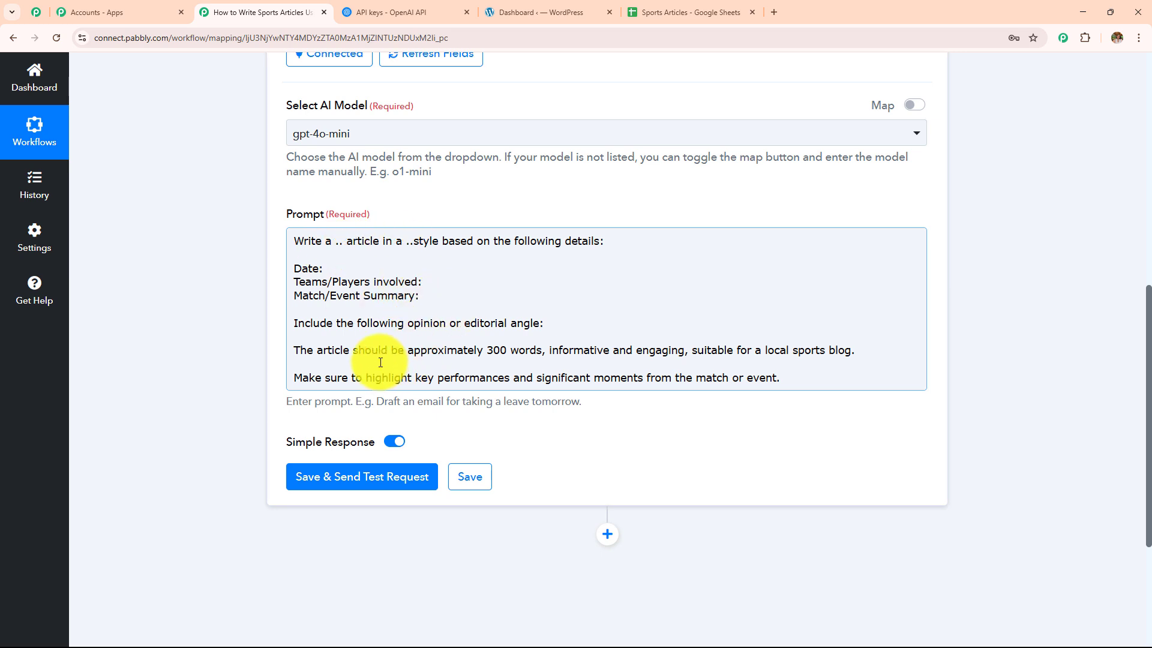
pyautogui.scroll(2, 381, 414)
pyautogui.scroll(-3, 376, 363)
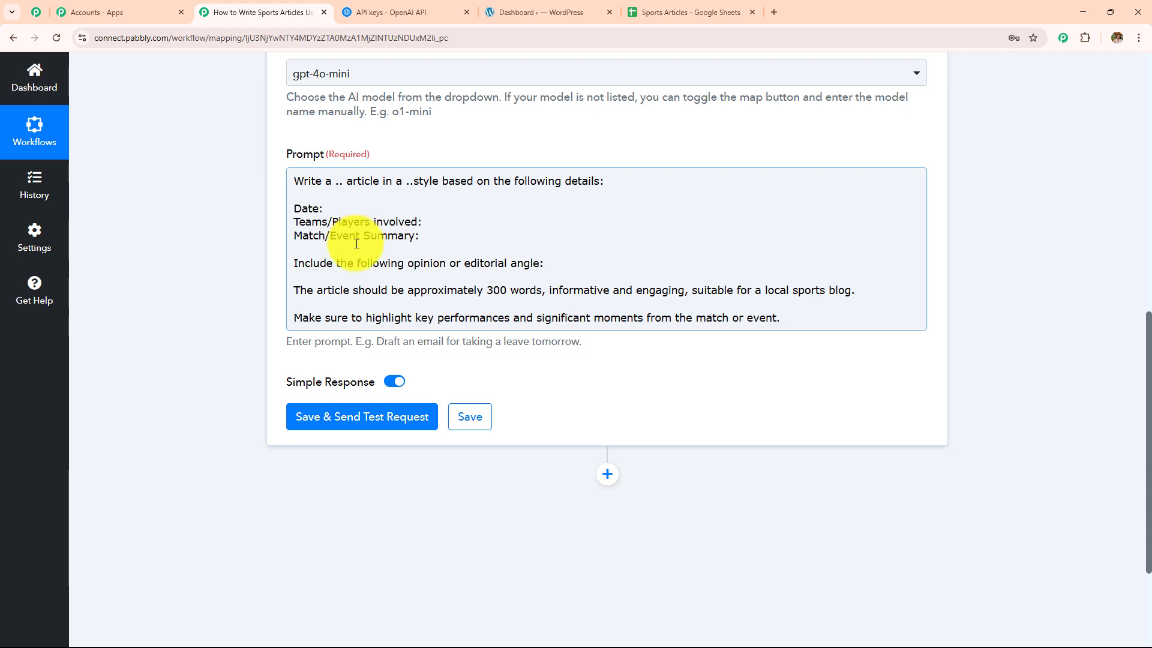
pyautogui.scroll(10, 368, 265)
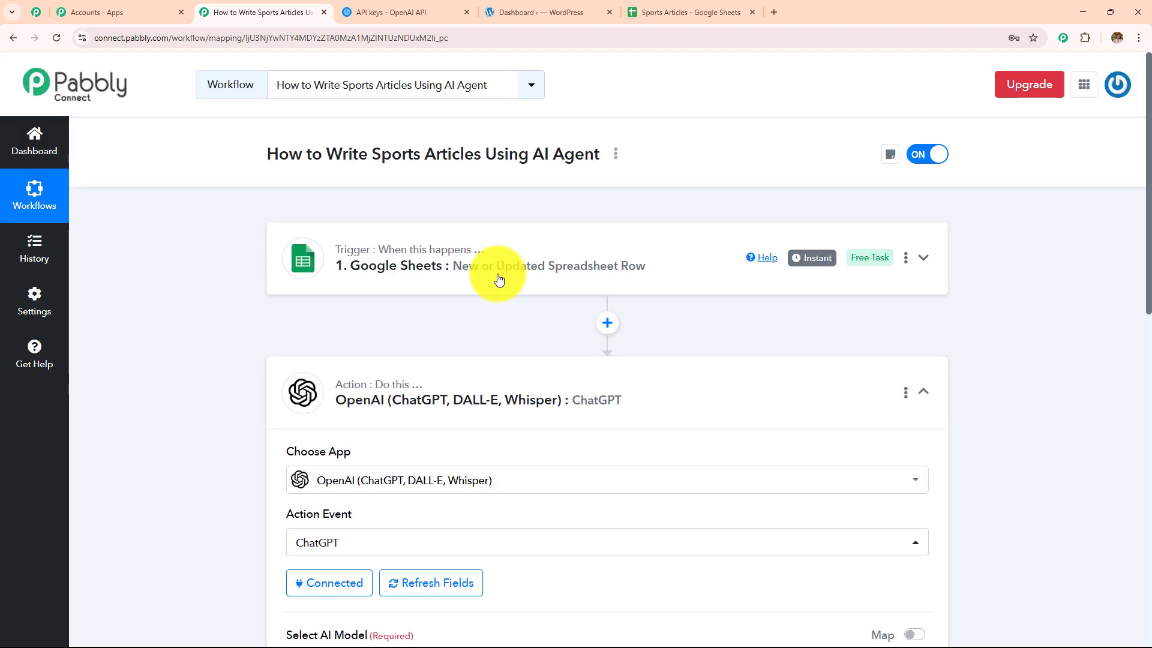
pyautogui.scroll(-10, 499, 279)
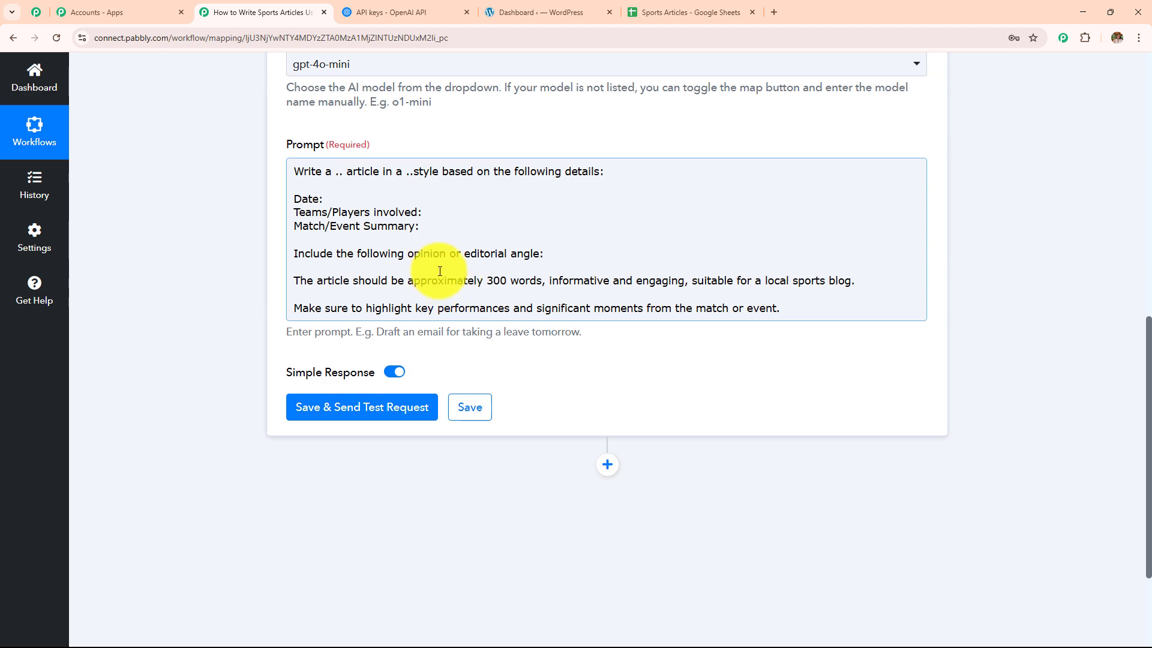
pyautogui.scroll(8, 440, 271)
pyautogui.scroll(-5, 440, 272)
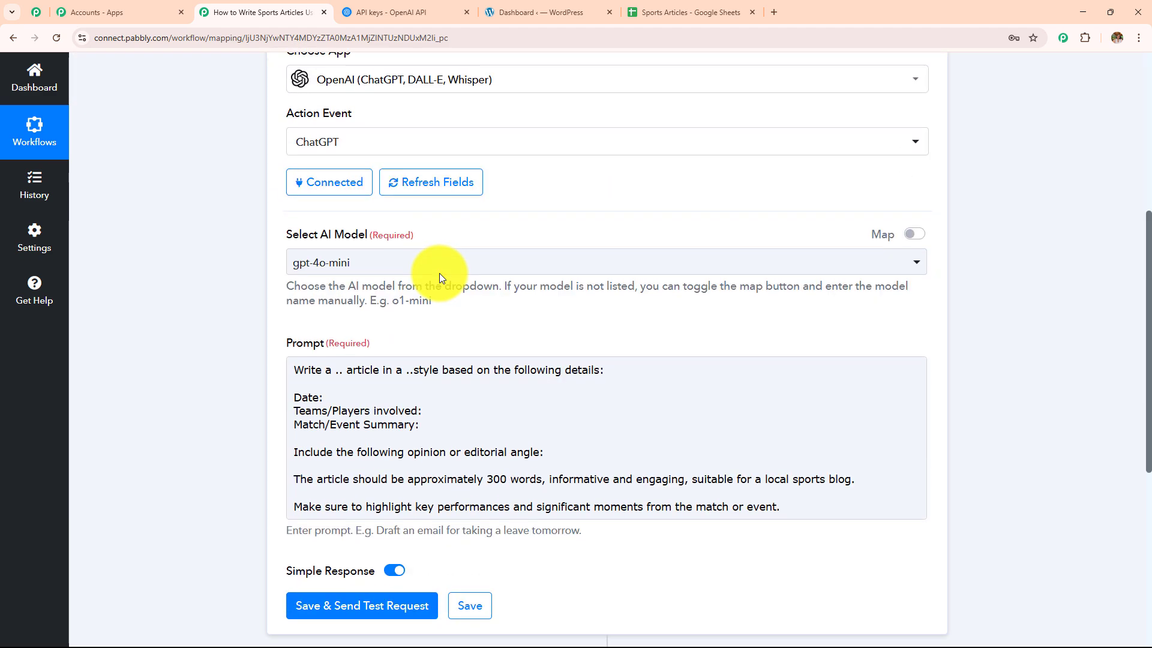
# Step: Map the Date value from the Google Sheets trigger after the prompt's Date label
pyautogui.scroll(-3, 439, 273)
pyautogui.click(333, 198)
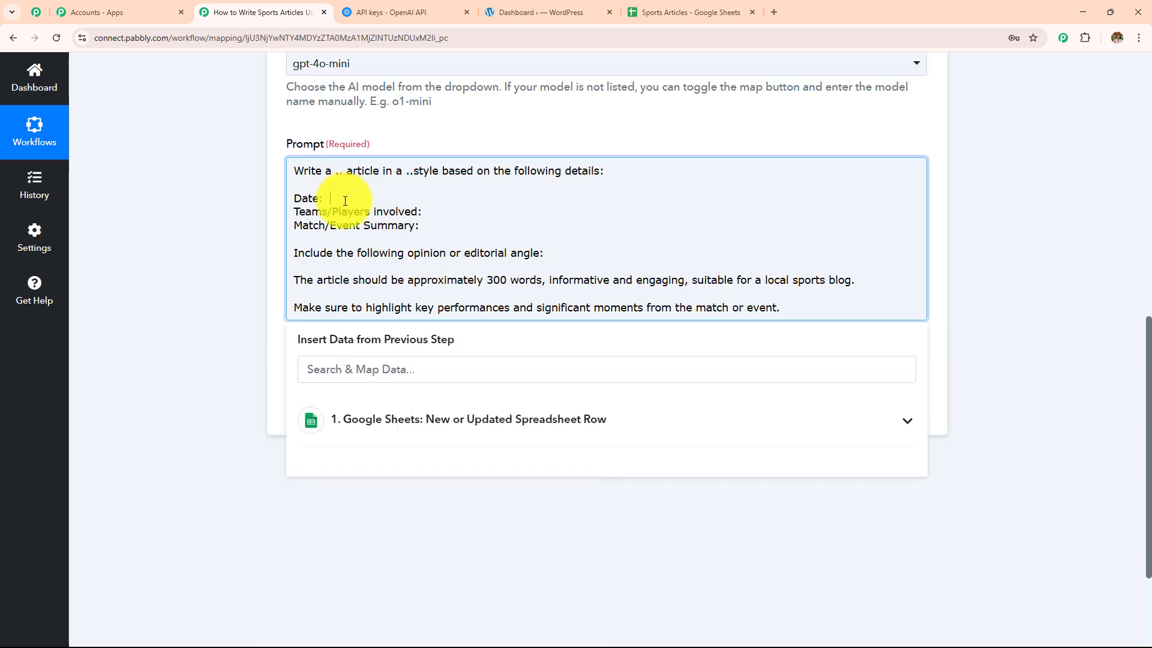
pyautogui.click(426, 420)
pyautogui.click(418, 374)
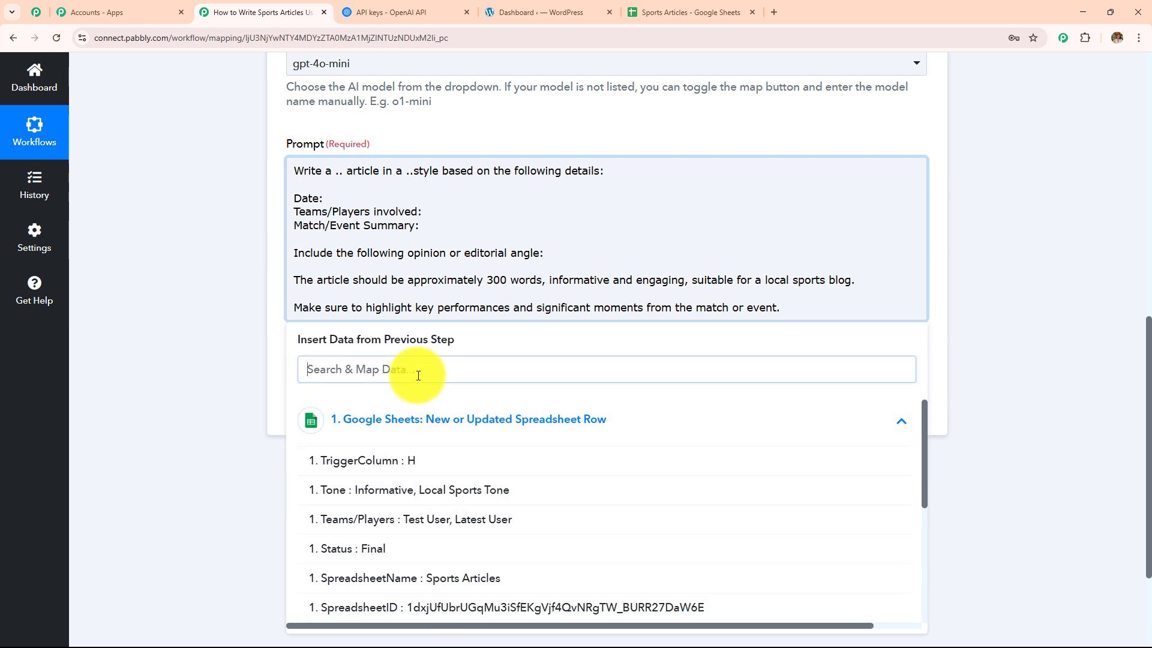
pyautogui.write('dat')
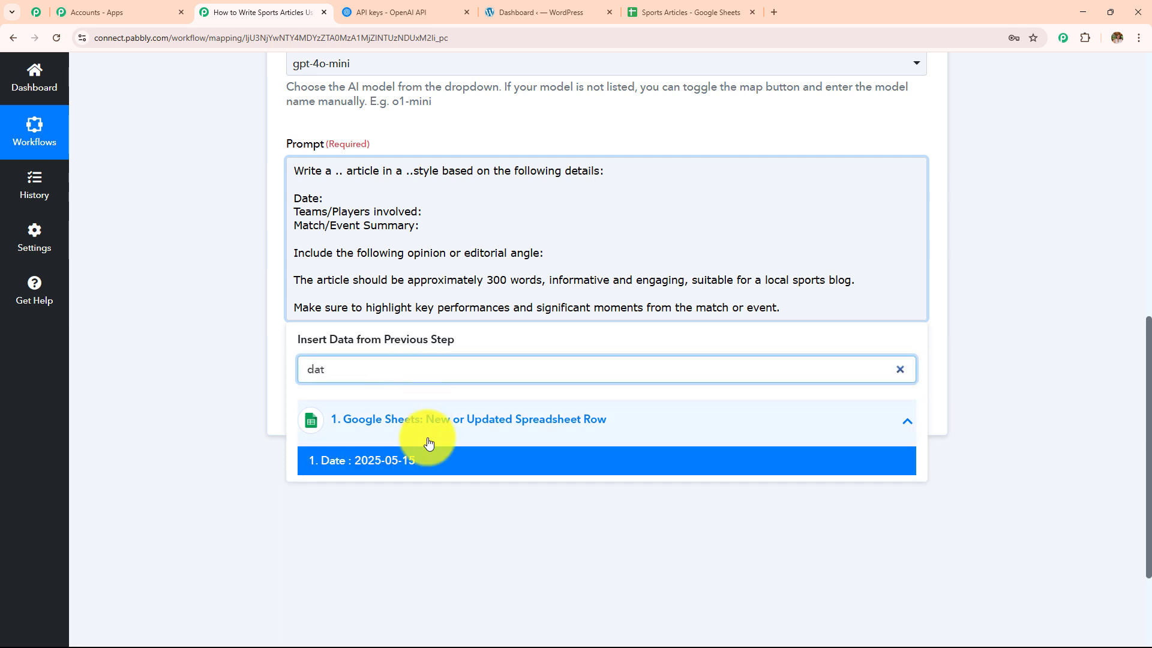
pyautogui.click(428, 444)
# Step: Map the Teams/Players value from the Google Sheets trigger after the prompt's Teams/Players involved label
pyautogui.click(456, 220)
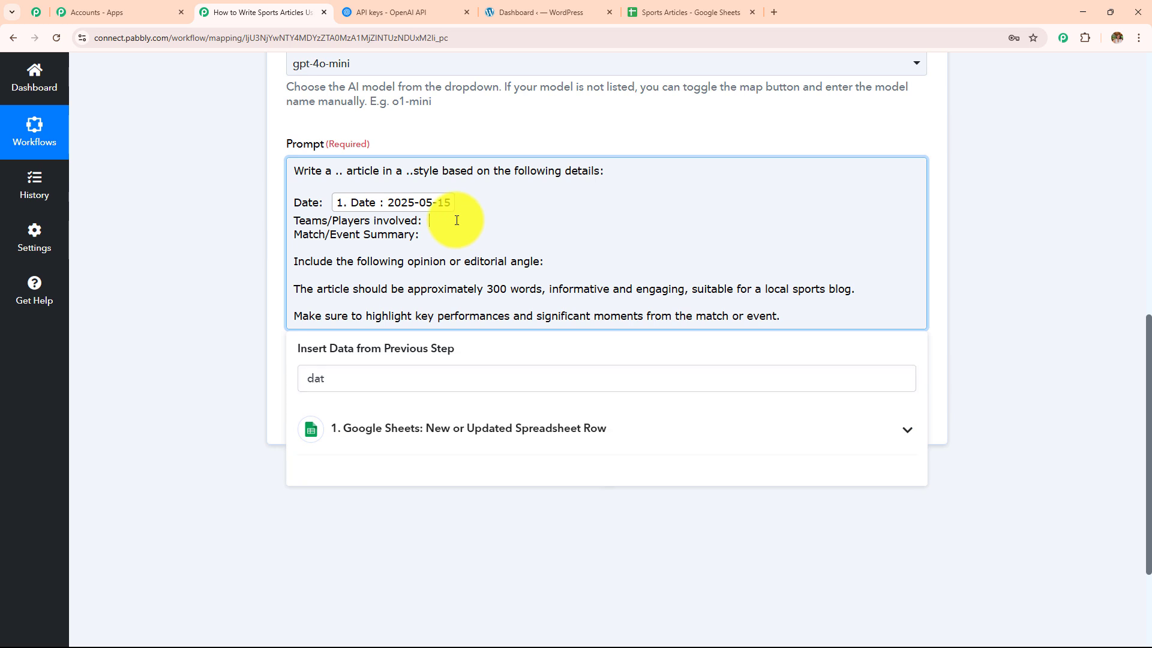
pyautogui.click(470, 430)
pyautogui.click(422, 379)
pyautogui.press('BackSpace')
pyautogui.press('BackSpace')
pyautogui.press('BackSpace')
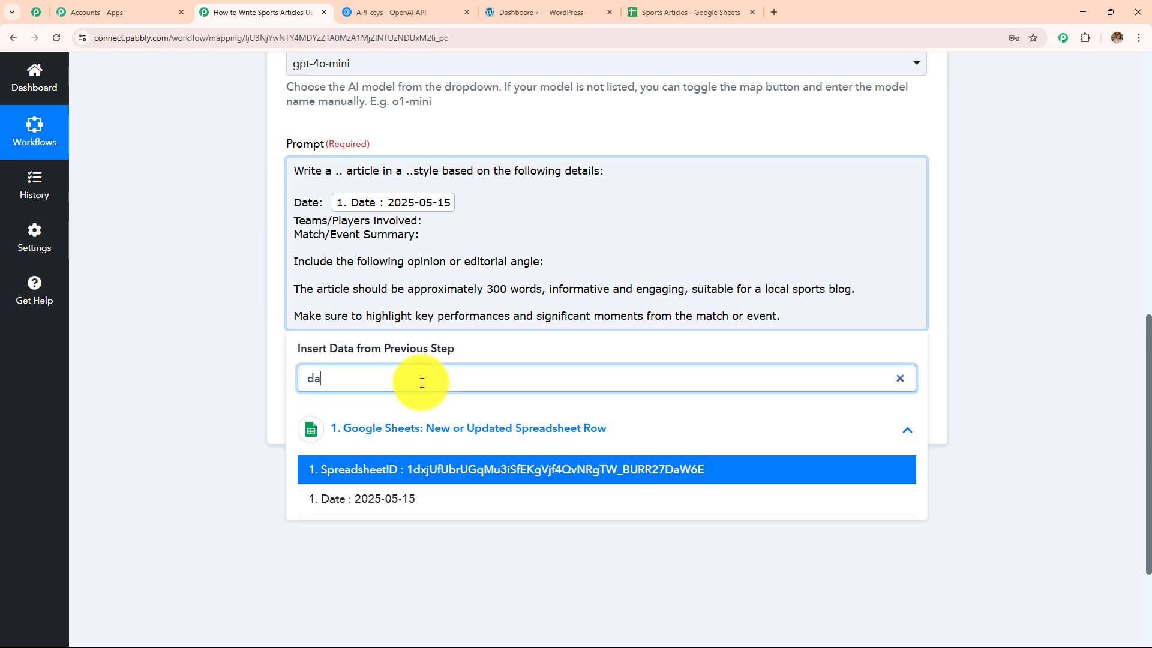
pyautogui.write('tea')
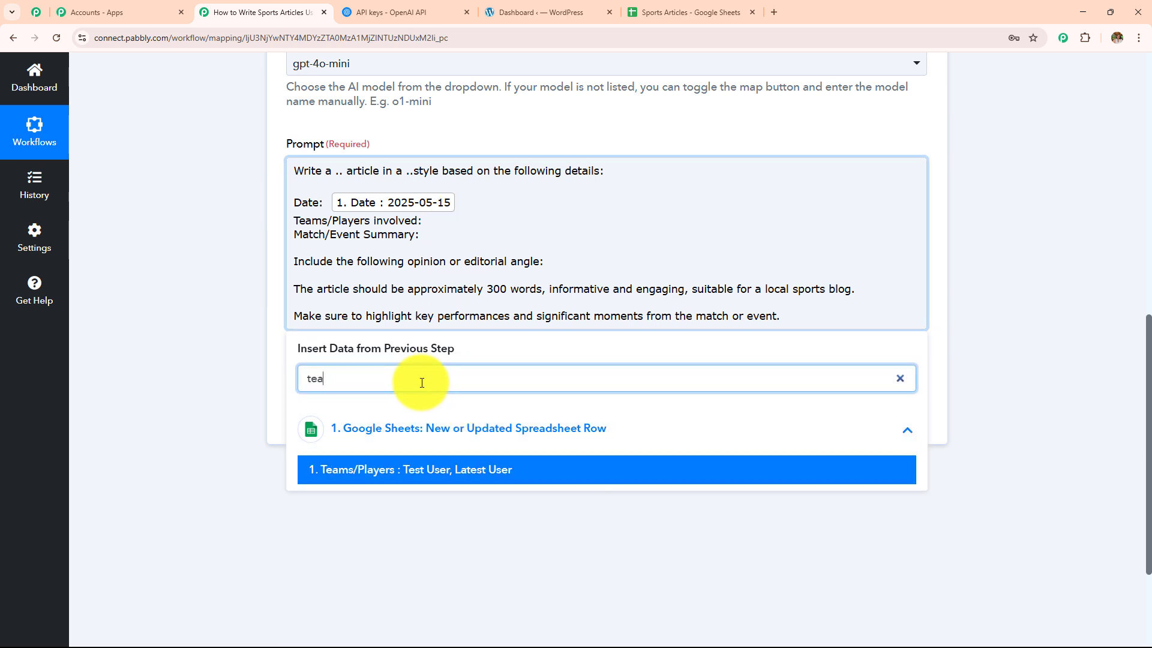
pyautogui.click(437, 469)
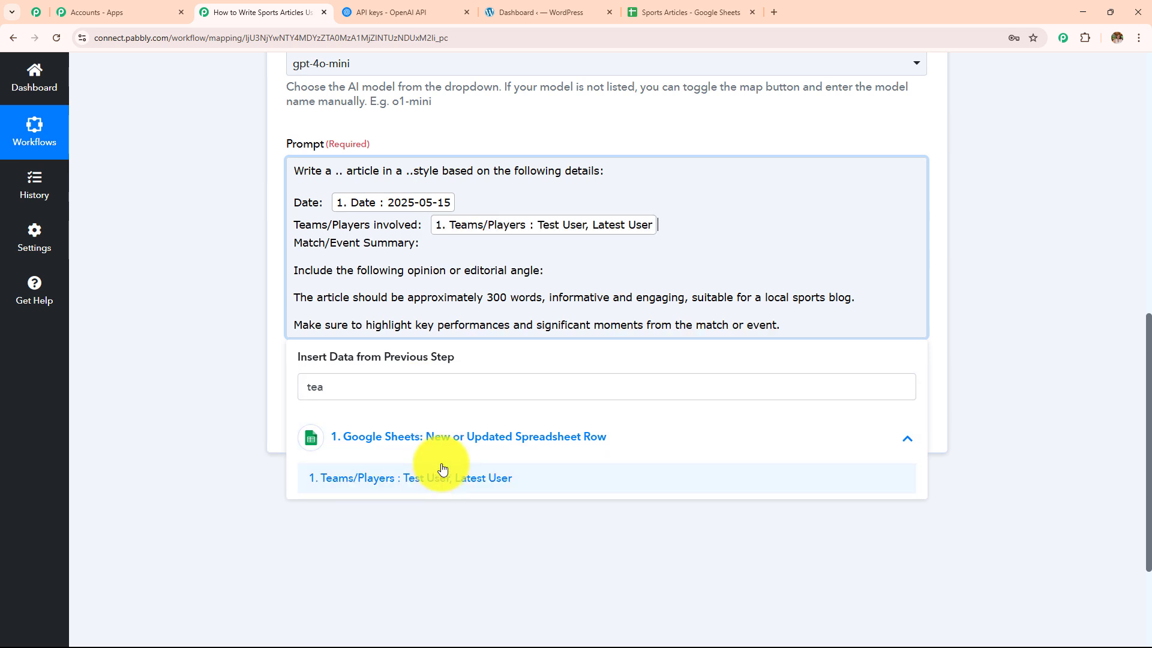
# Step: Map the Match/Event Input value from the Google Sheets trigger after the prompt's Match/Event Summary label
pyautogui.click(440, 245)
pyautogui.click(426, 395)
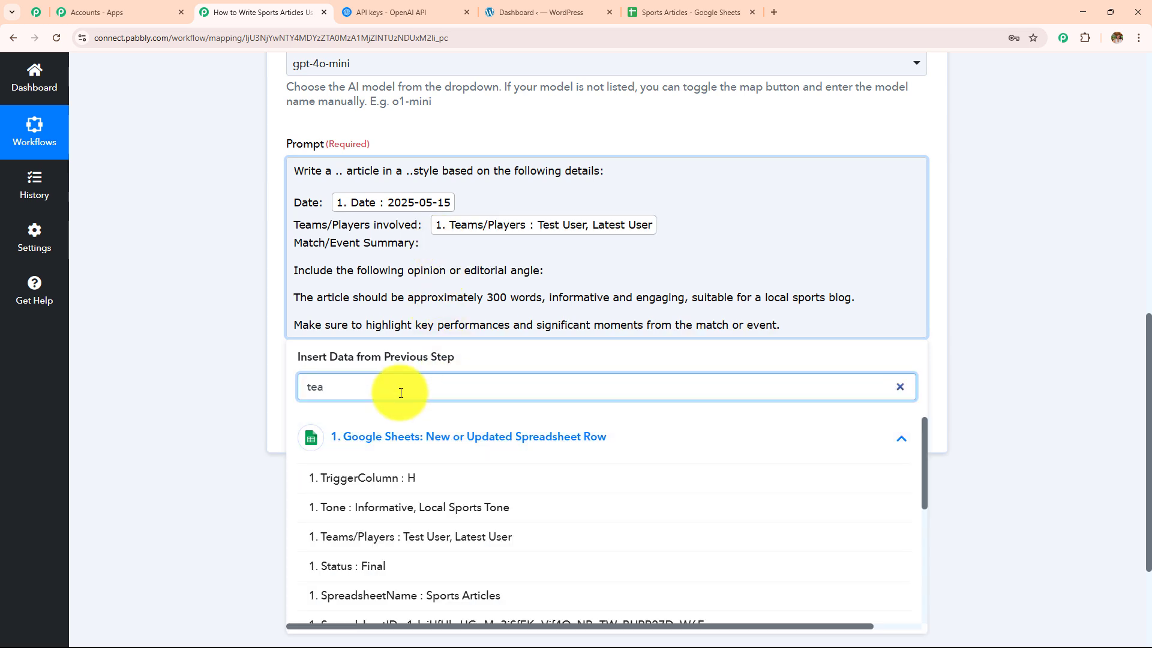
pyautogui.press('BackSpace')
pyautogui.write('matc')
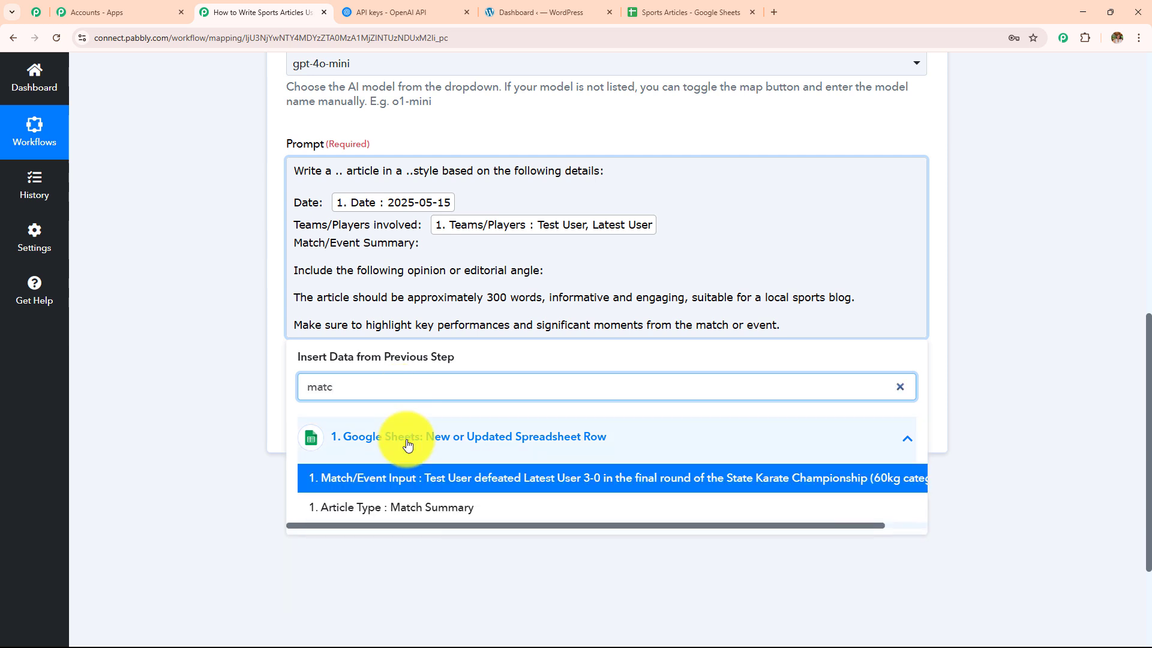
pyautogui.press('BackSpace')
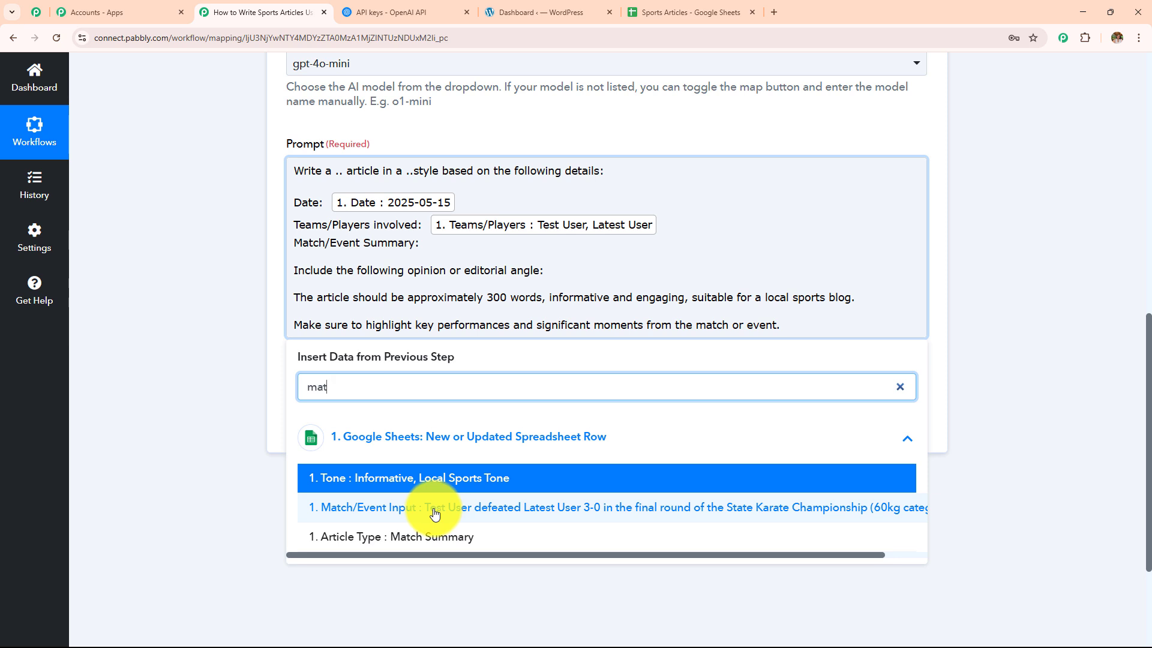
pyautogui.click(435, 514)
# Step: Map the Opinion/Angle value from the Google Sheets trigger below the prompt's opinion or editorial angle line
pyautogui.press('BackSpace')
pyautogui.press('BackSpace')
pyautogui.press('BackSpace')
pyautogui.write('op')
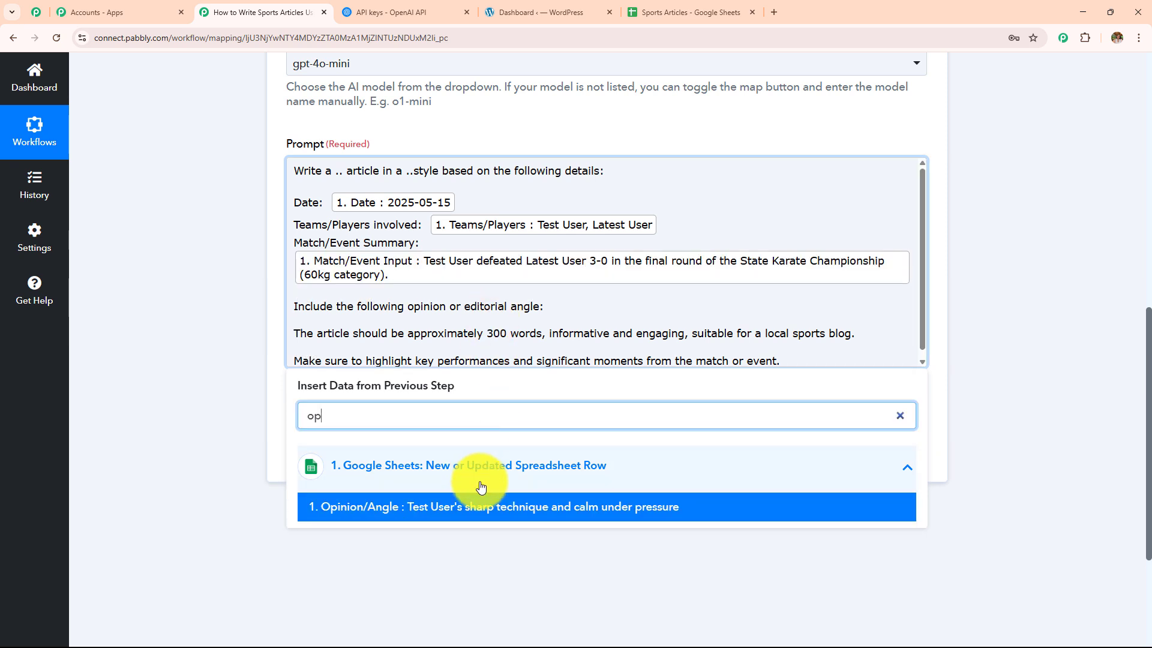
pyautogui.click(483, 517)
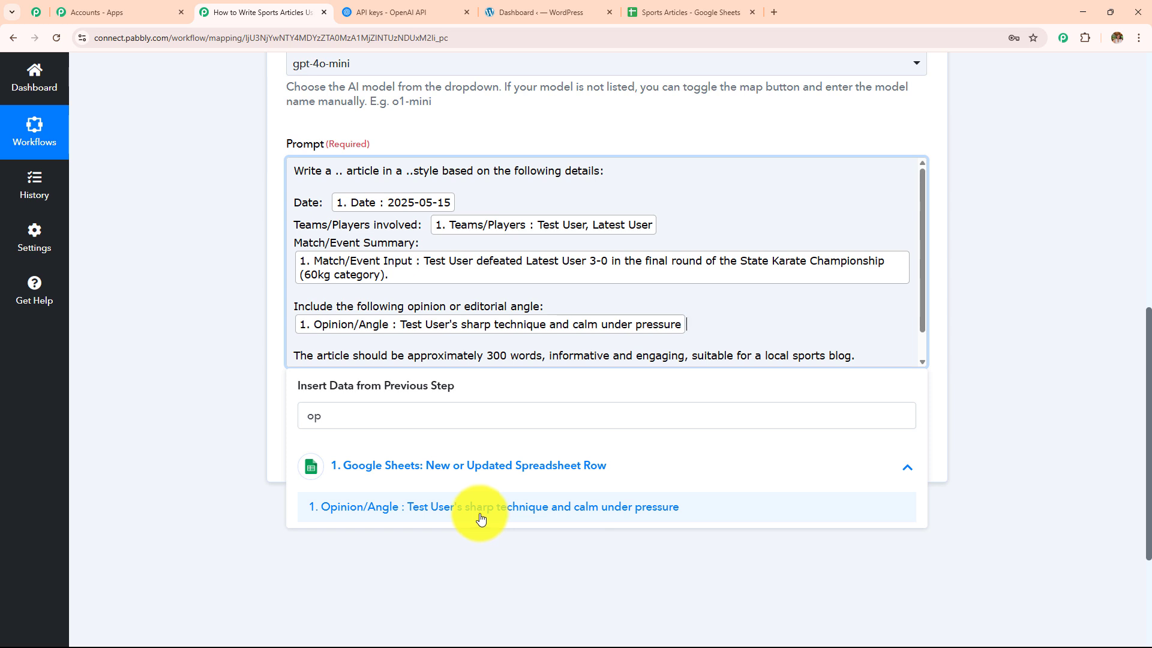
pyautogui.click(174, 329)
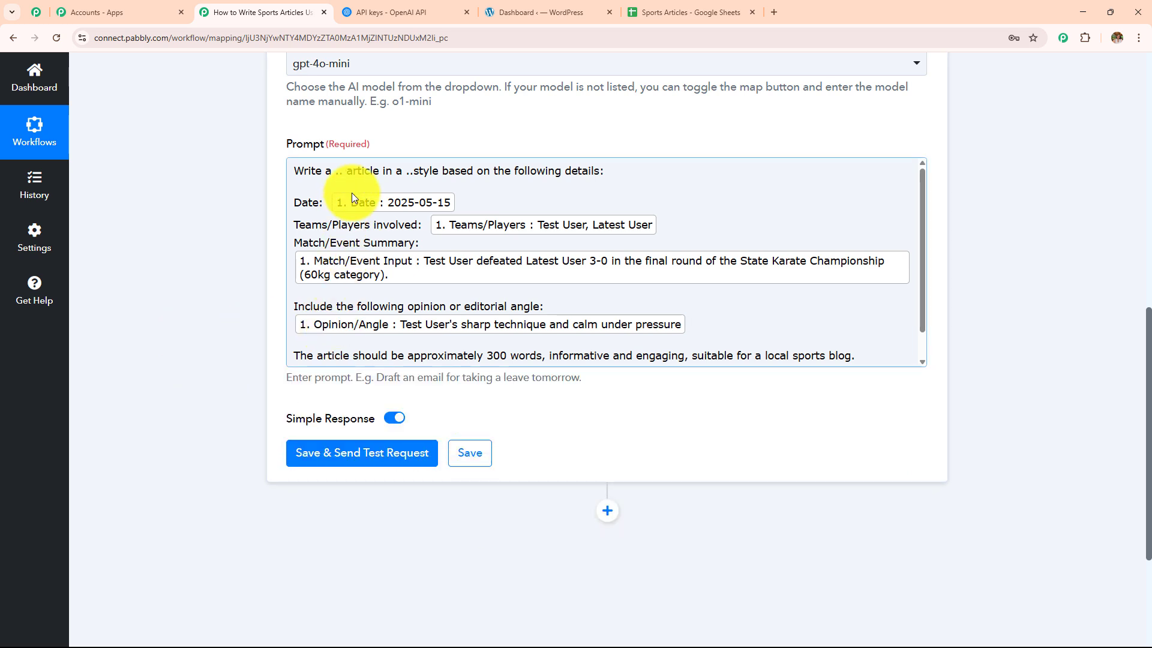
# Step: Replace the dots before "article" in the prompt's opening line with the mapped Article Type value
pyautogui.click(375, 225)
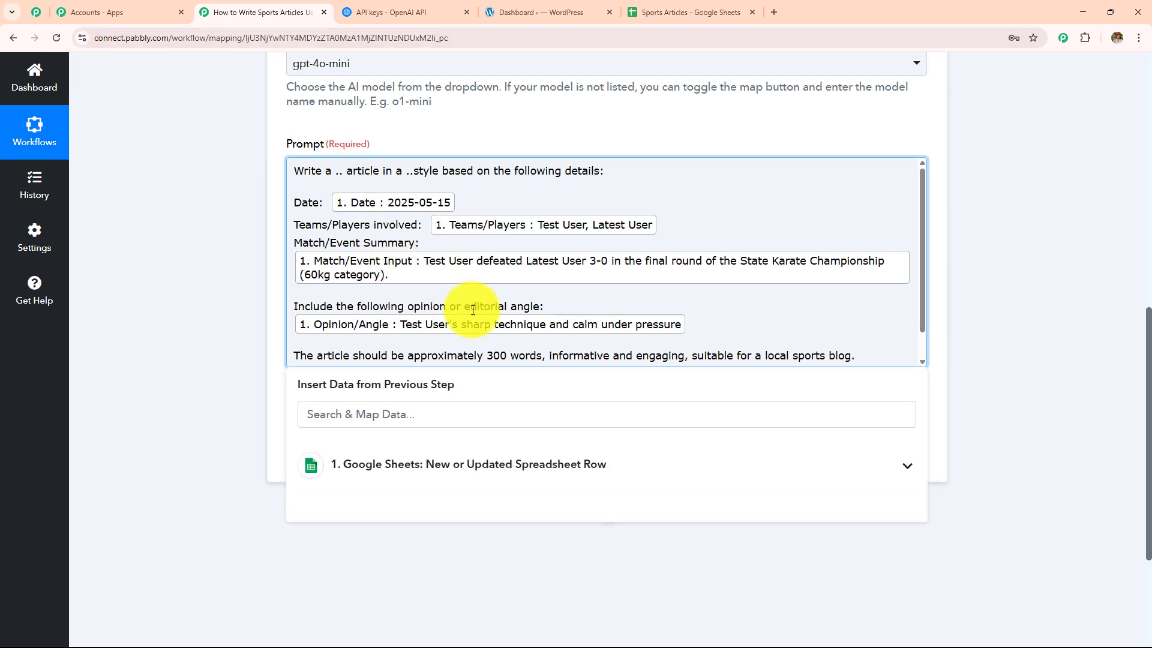
pyautogui.press('BackSpace')
pyautogui.press('BackSpace')
pyautogui.press('BackSpace')
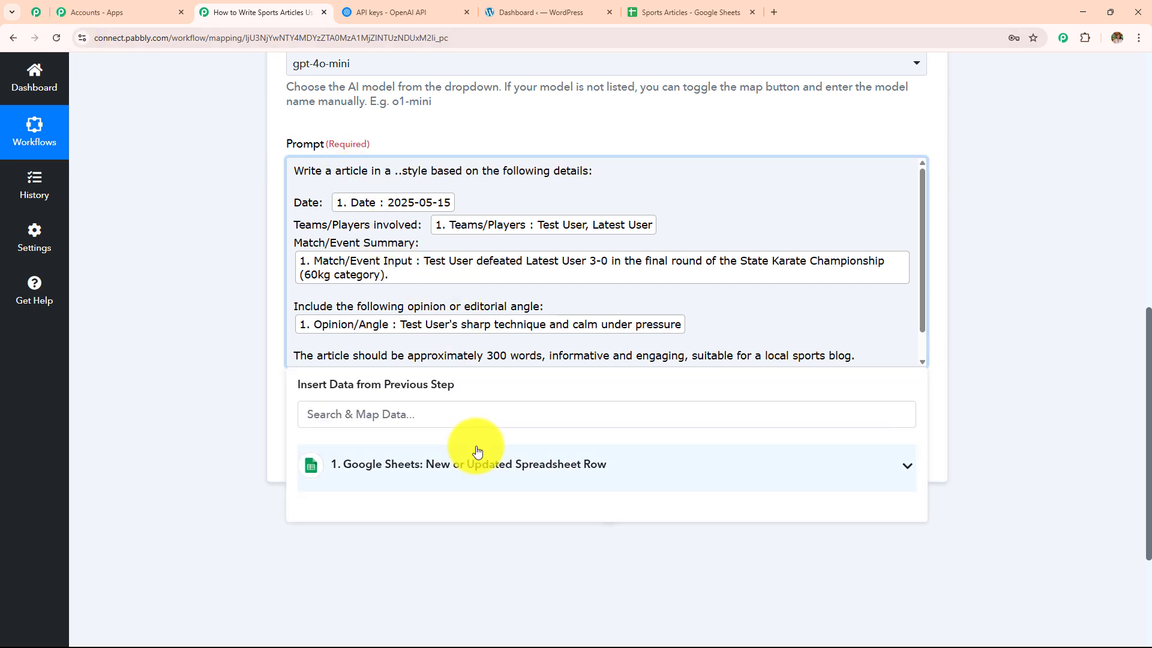
pyautogui.click(477, 451)
pyautogui.click(438, 413)
pyautogui.write('ty')
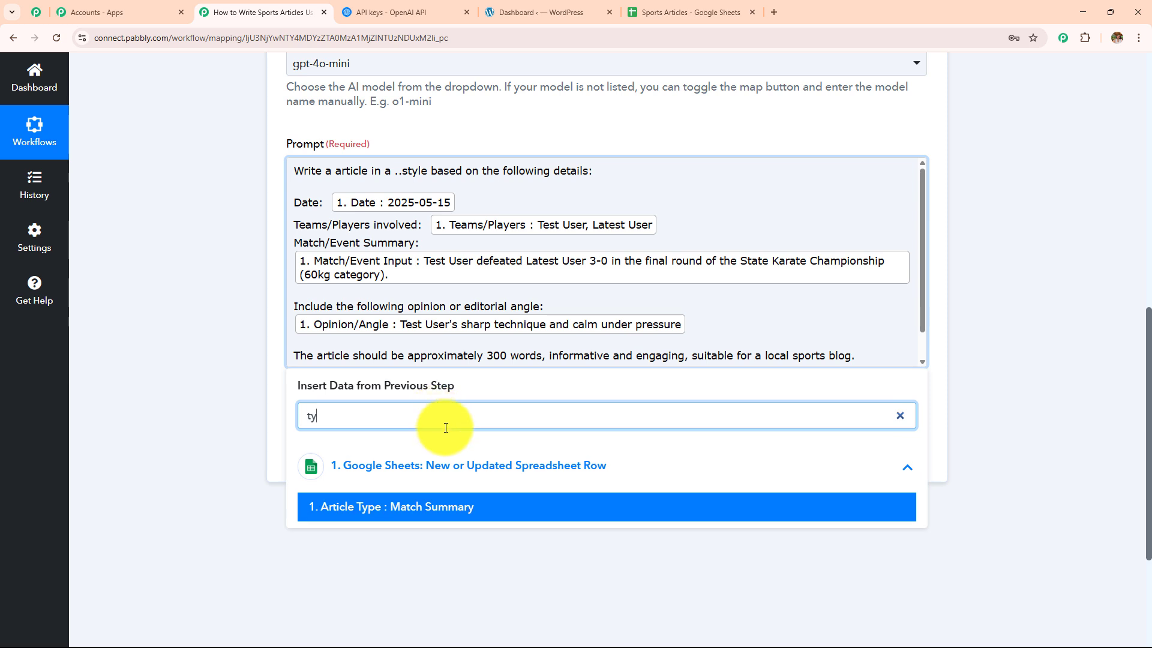
pyautogui.click(462, 507)
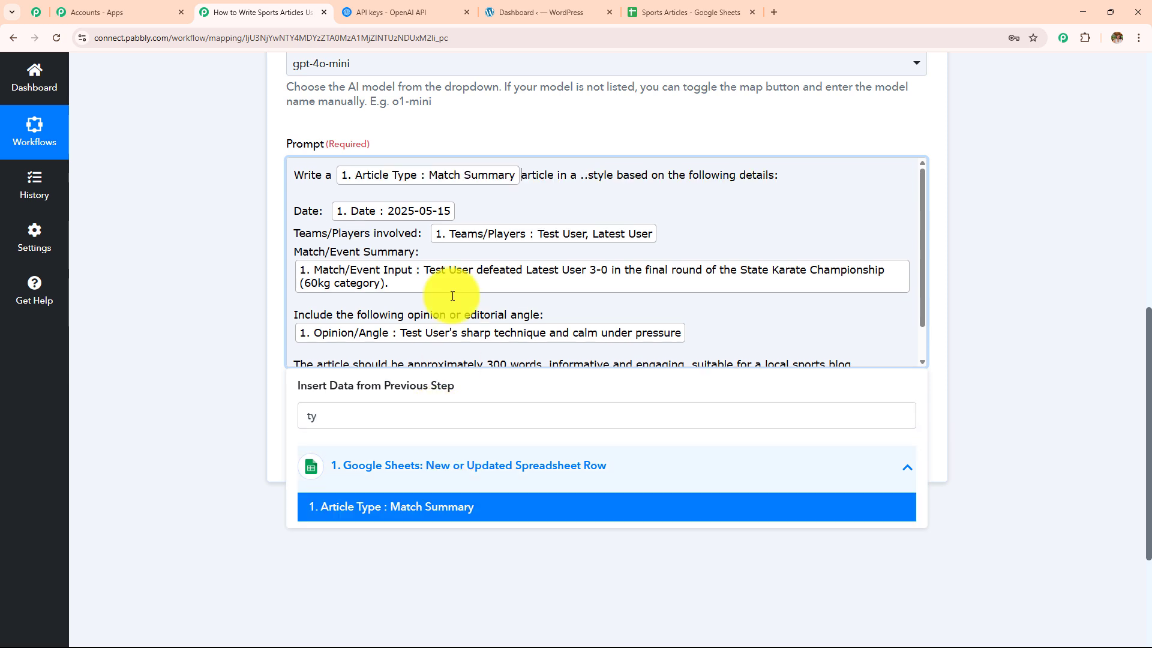
# Step: Replace the dots before "style" in the prompt's opening line with the mapped Tone value
pyautogui.click(584, 183)
pyautogui.press('Delete')
pyautogui.press('Delete')
pyautogui.click(552, 416)
pyautogui.press('BackSpace')
pyautogui.write('o')
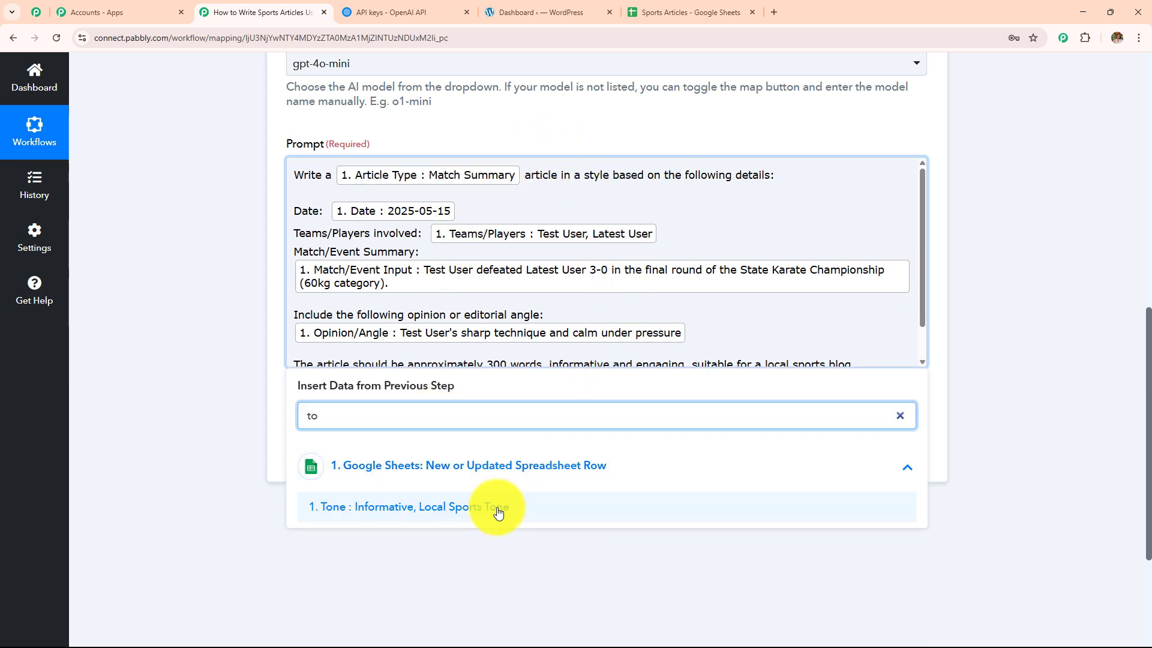
pyautogui.click(498, 511)
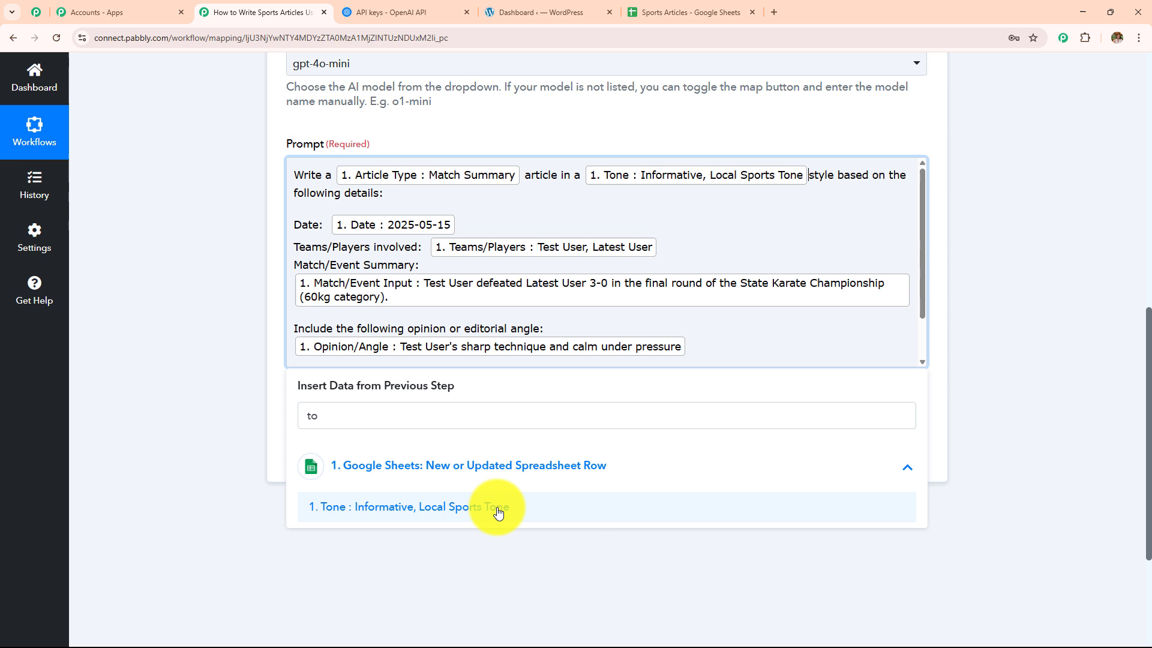
pyautogui.click(196, 303)
# Step: Save the ChatGPT action with a test request and enlarge the Choices 0 Message Content value in the response
pyautogui.scroll(-3, 550, 309)
pyautogui.scroll(3, 555, 312)
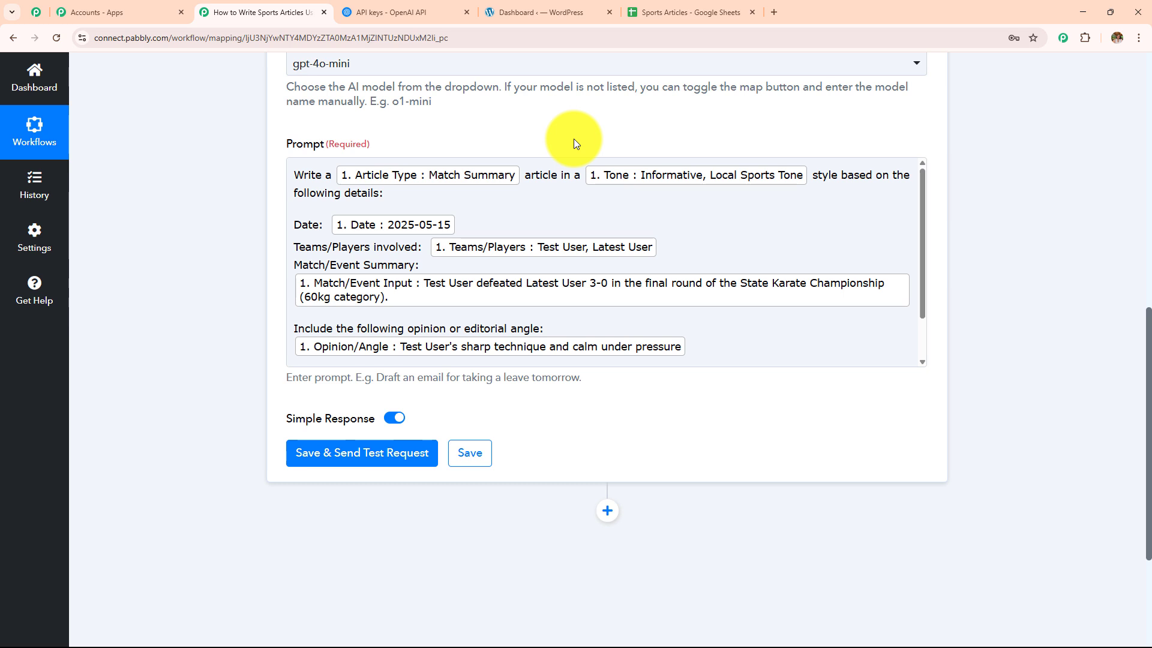
pyautogui.click(371, 454)
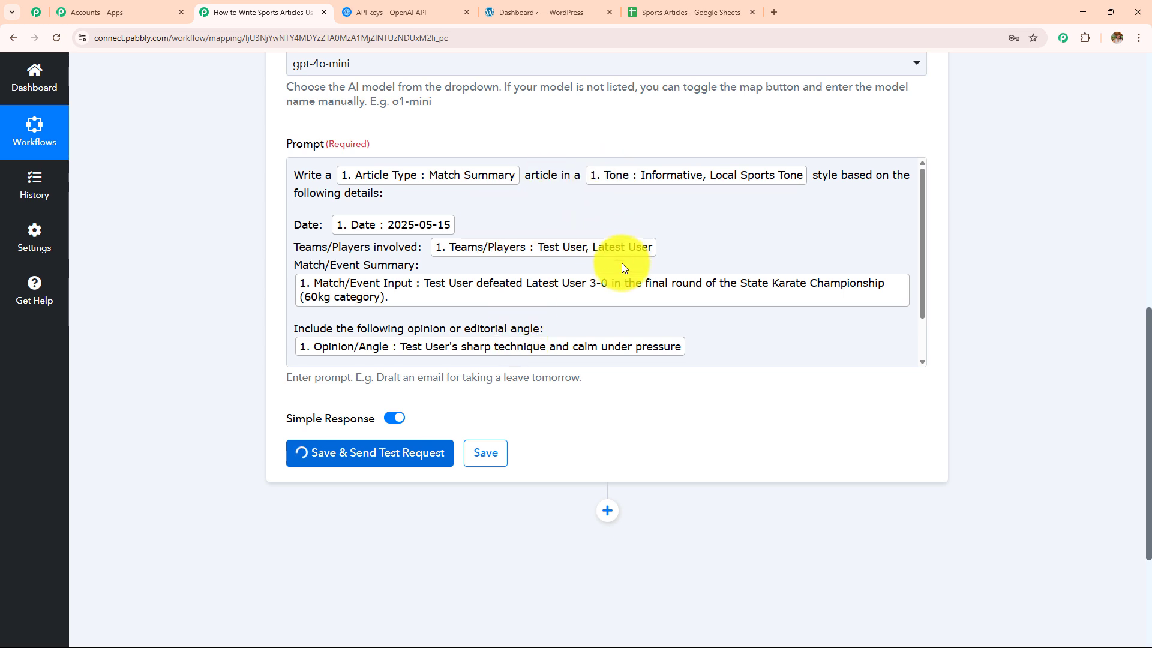
pyautogui.scroll(-1, 666, 315)
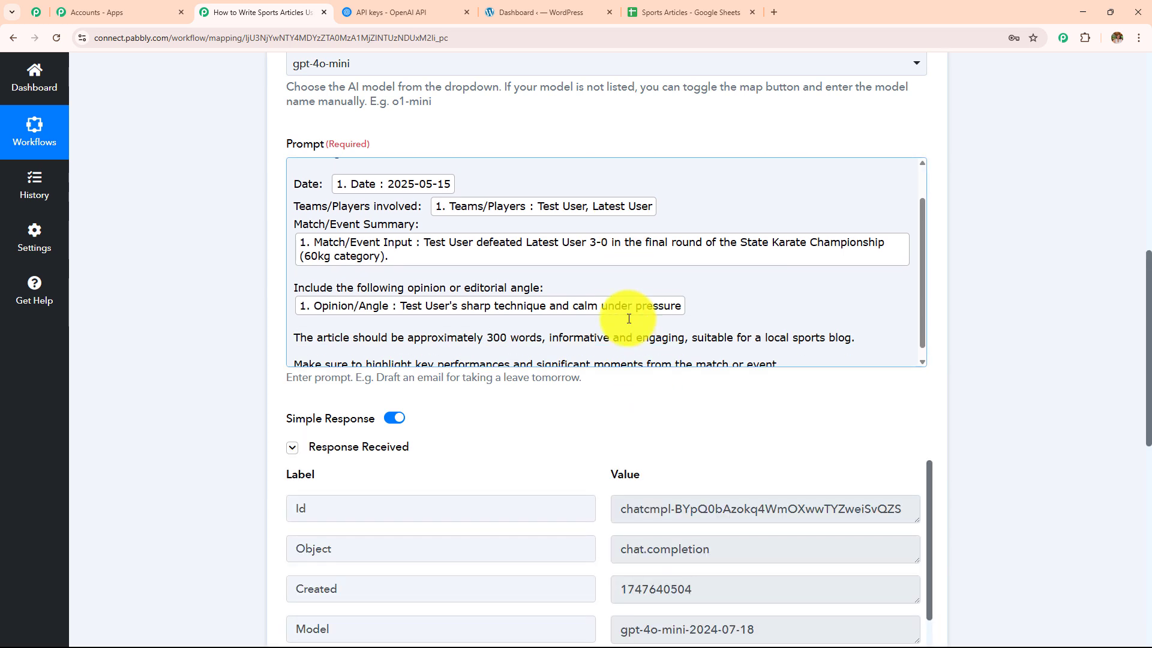
pyautogui.scroll(-4, 767, 319)
pyautogui.scroll(-2, 821, 334)
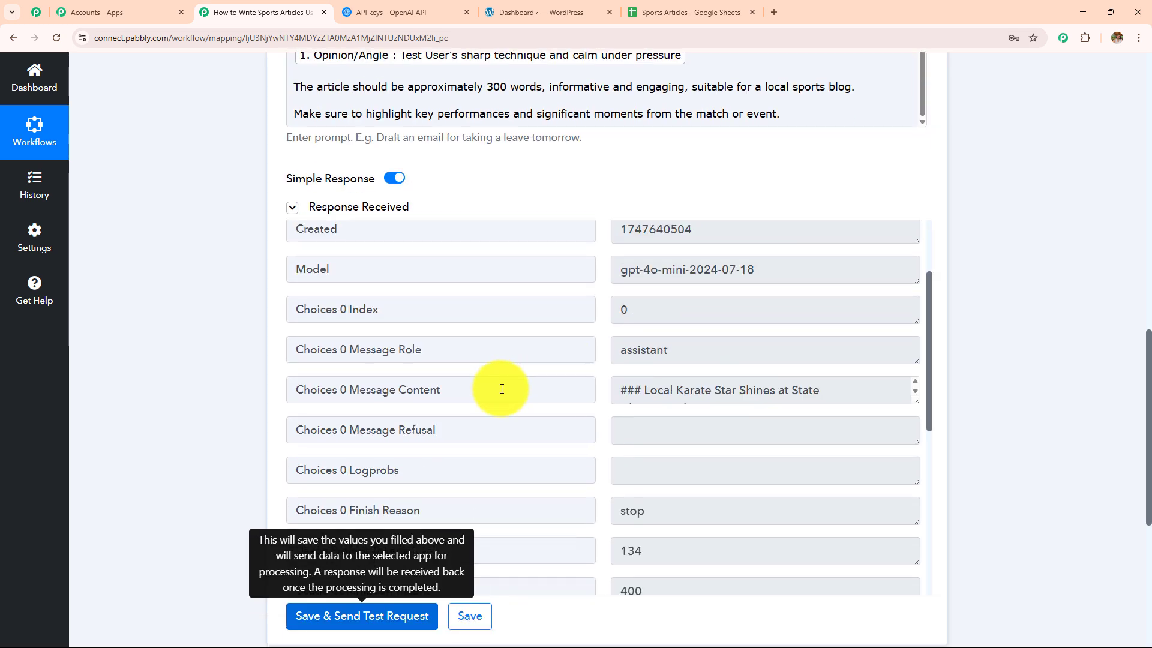
pyautogui.tripleClick(365, 404)
pyautogui.click(840, 390)
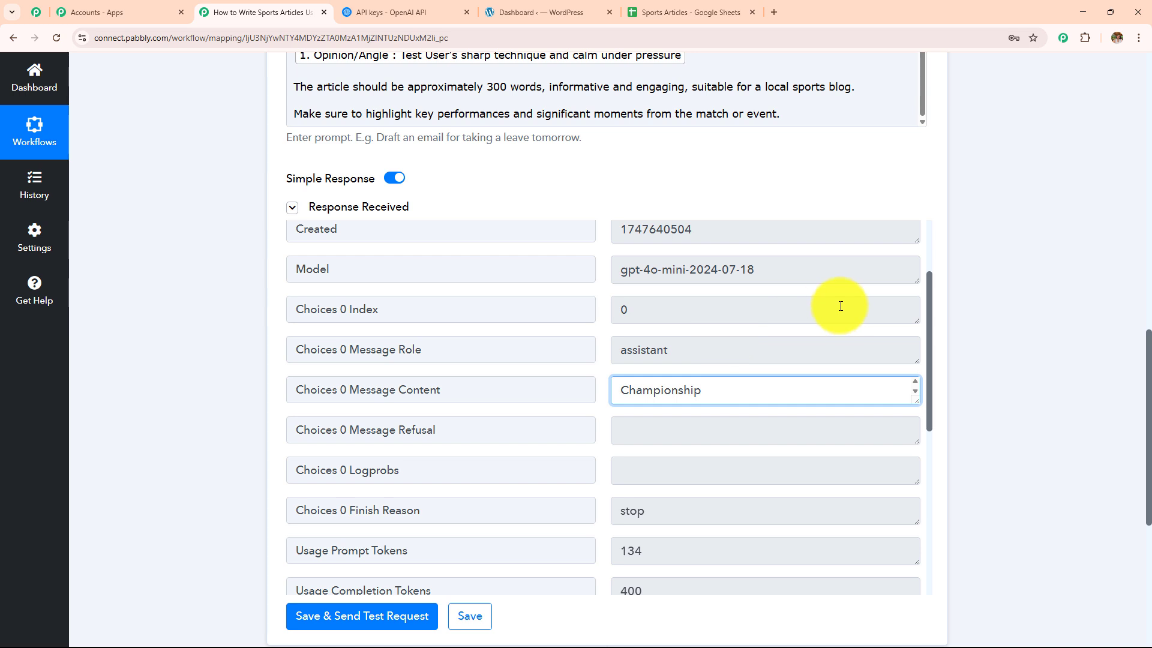
pyautogui.scroll(-3, 882, 249)
pyautogui.scroll(2, 882, 249)
pyautogui.moveTo(919, 287); pyautogui.dragTo(885, 615)
pyautogui.scroll(1, 733, 437)
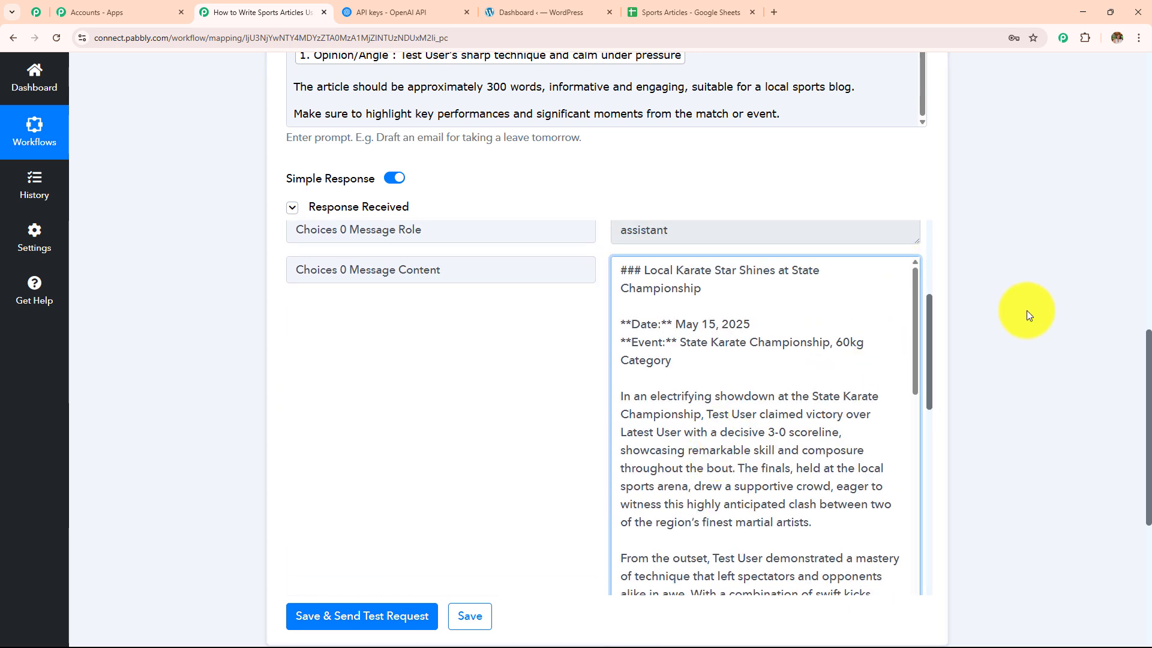
# Step: Read through the full generated sports article in the Choices 0 Message Content value
pyautogui.scroll(-2, 1027, 311)
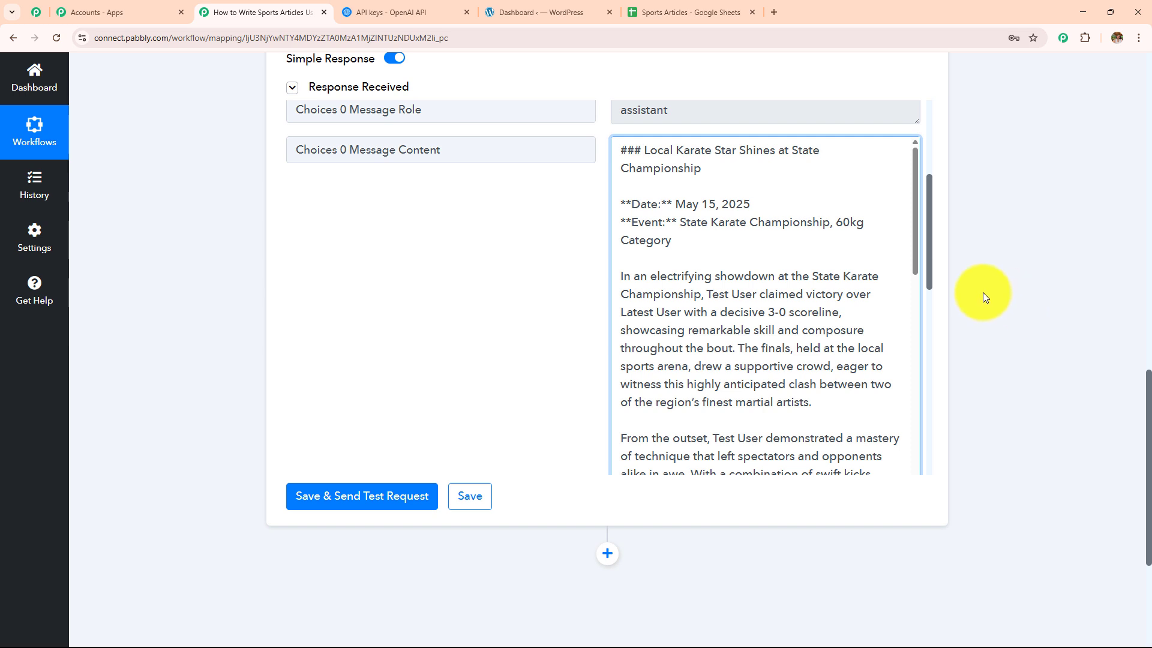
pyautogui.scroll(-1, 758, 340)
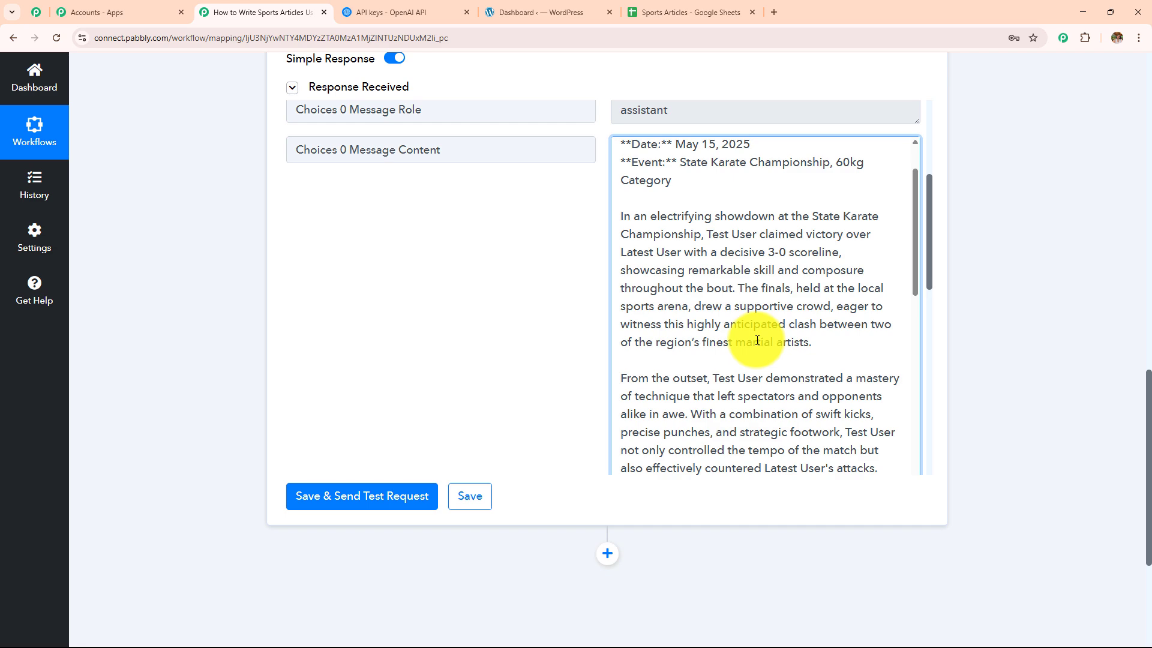
pyautogui.scroll(-9, 757, 340)
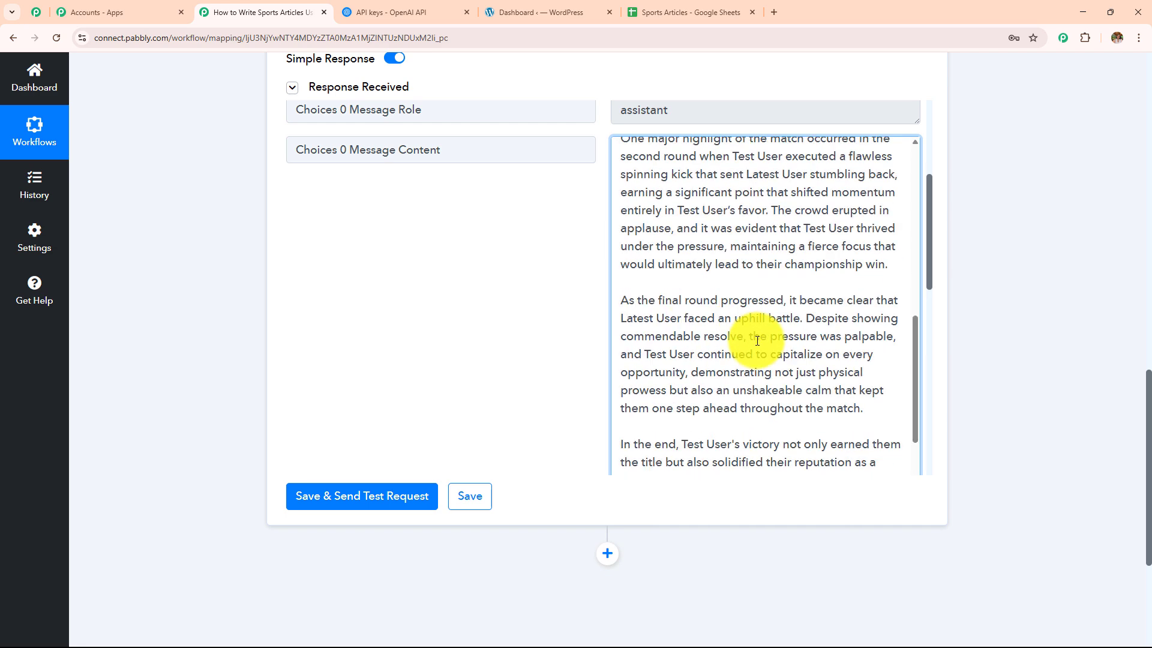
pyautogui.scroll(-5, 753, 318)
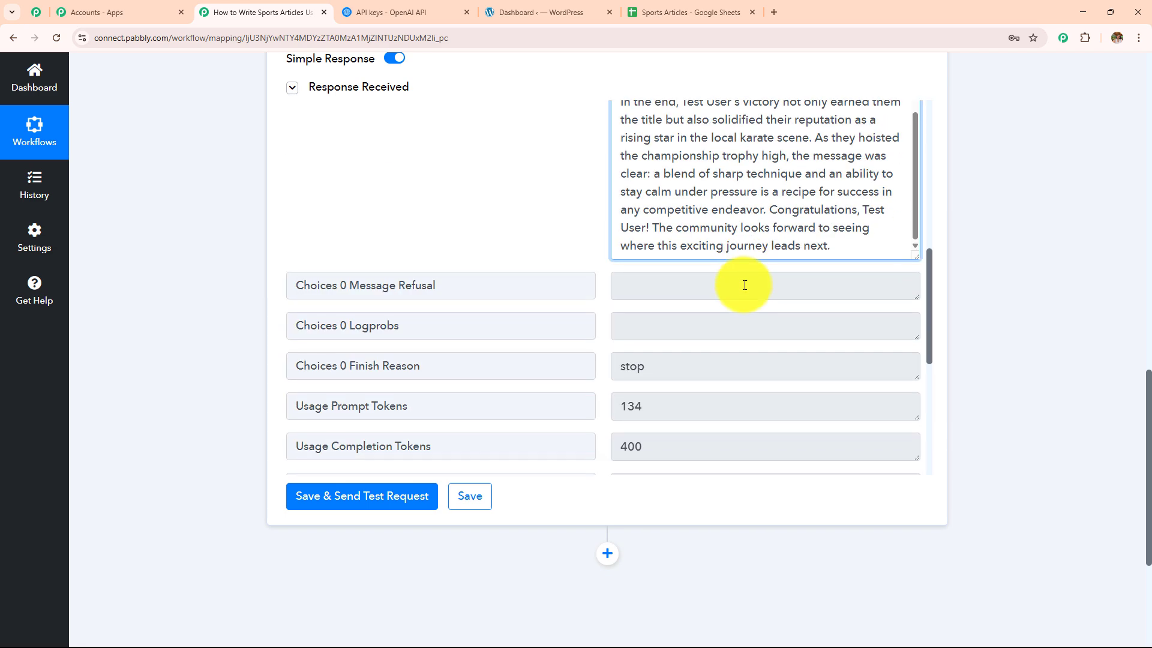
pyautogui.scroll(2, 746, 282)
pyautogui.scroll(5, 751, 311)
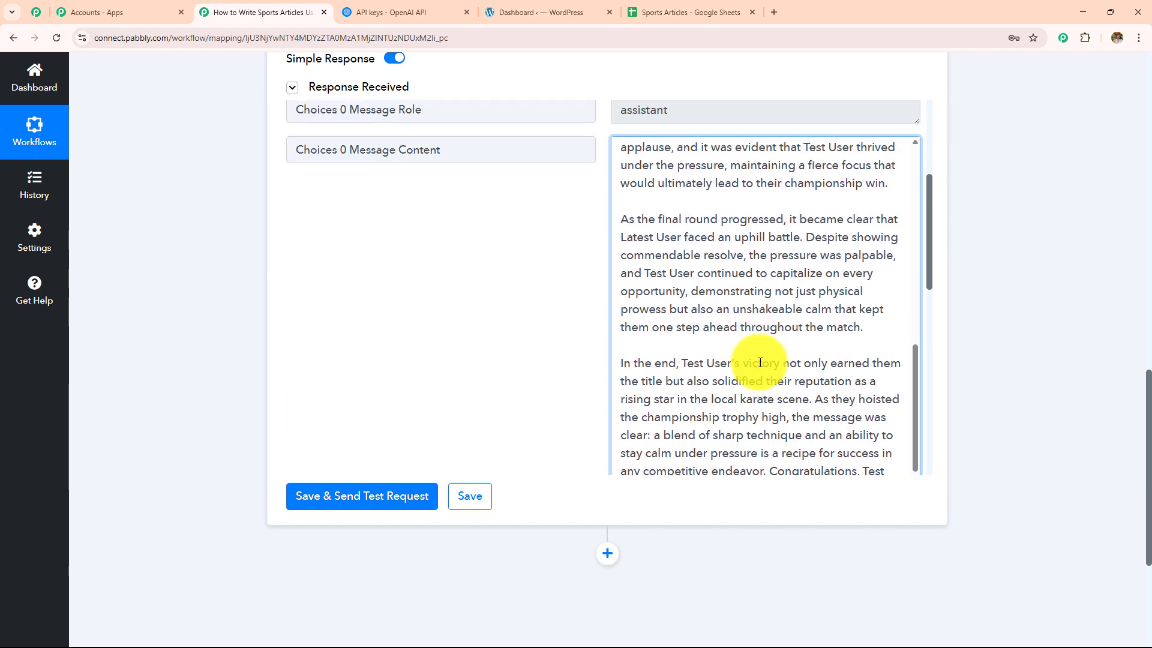
pyautogui.scroll(5, 757, 358)
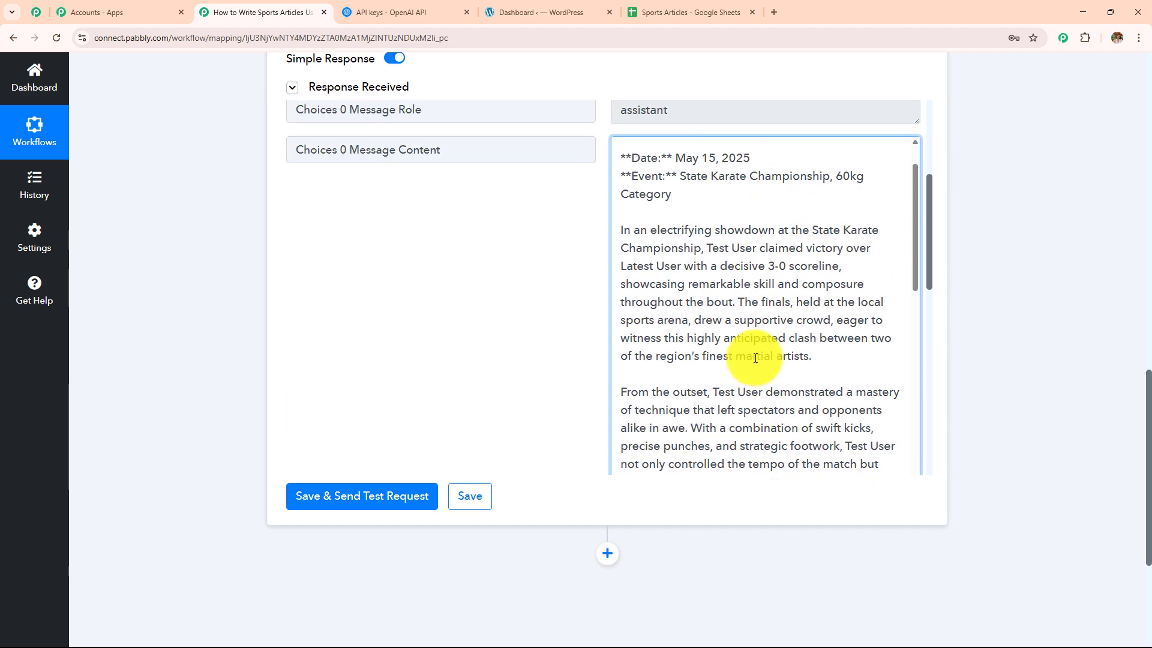
pyautogui.scroll(-5, 755, 358)
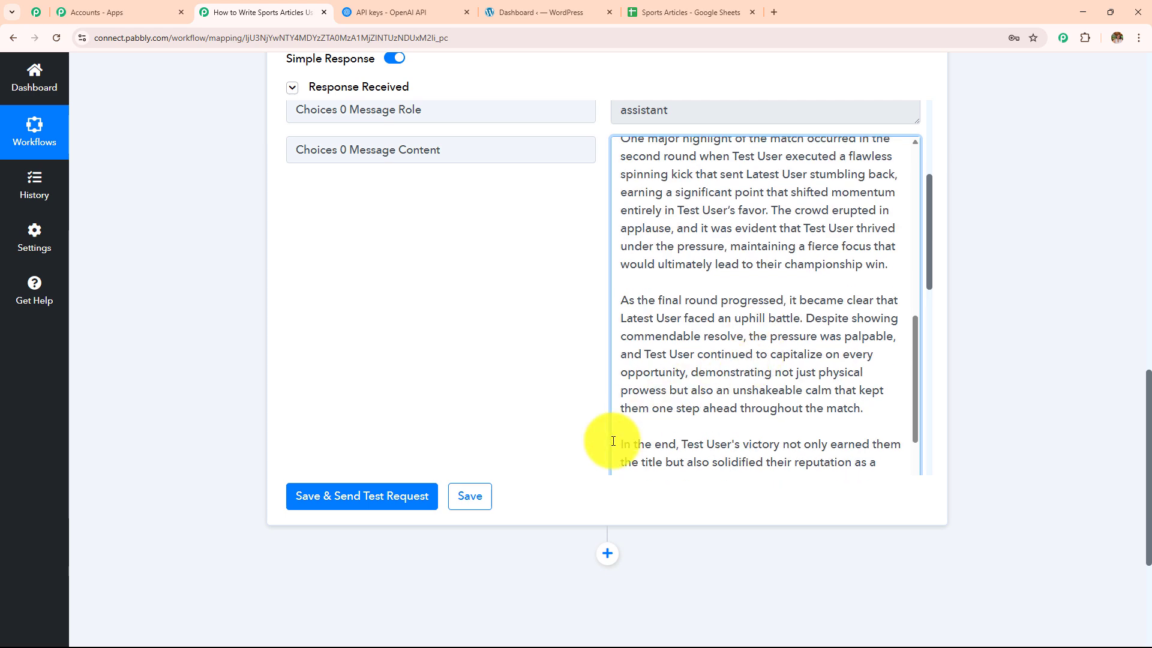
pyautogui.scroll(-2, 630, 420)
pyautogui.scroll(-3, 540, 344)
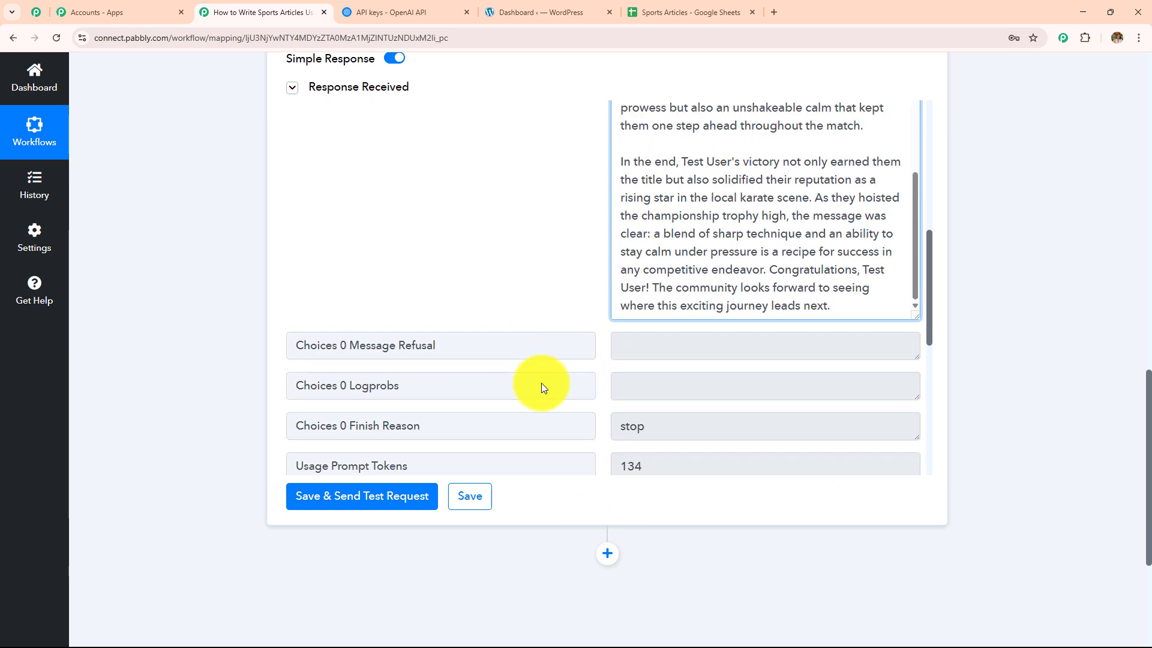
# Step: Add a WordPress action with the Create a Post event after the ChatGPT step and open its account connection
pyautogui.click(607, 553)
pyautogui.scroll(2, 420, 420)
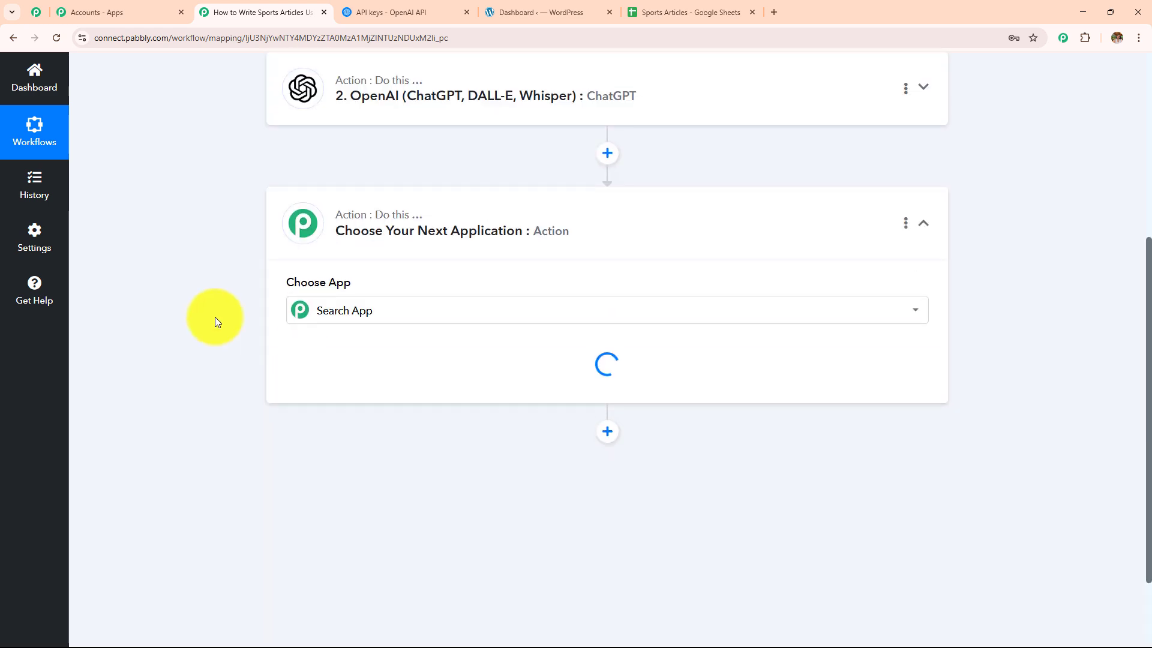
pyautogui.click(358, 312)
pyautogui.write('Word')
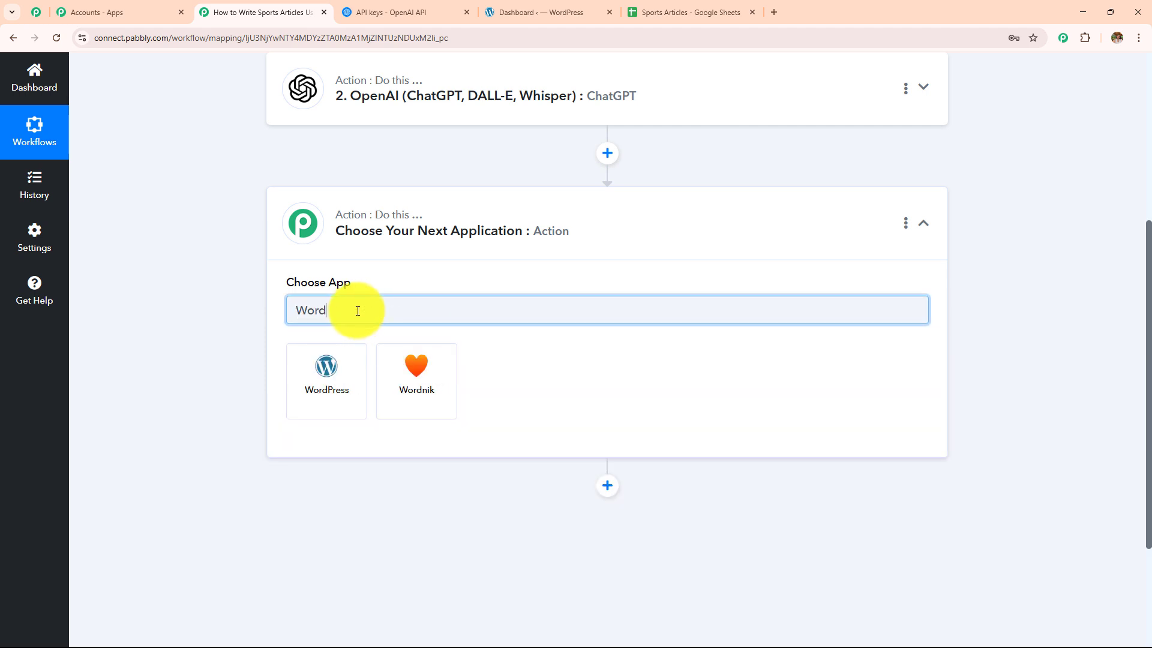
pyautogui.click(340, 396)
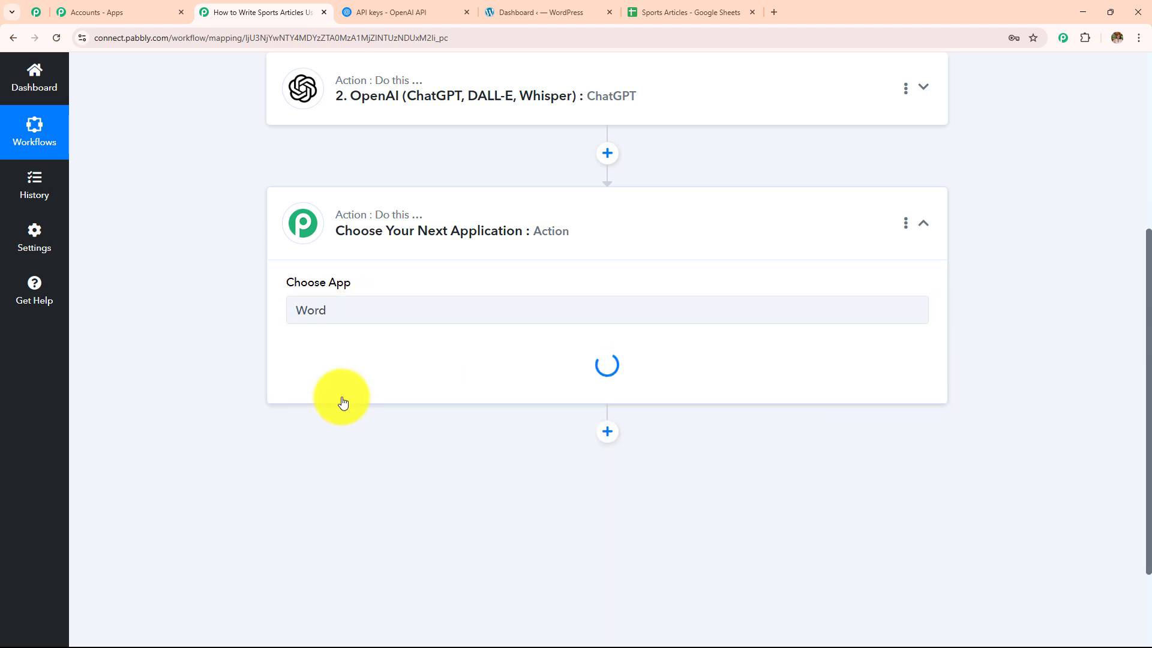
pyautogui.click(343, 371)
pyautogui.click(353, 162)
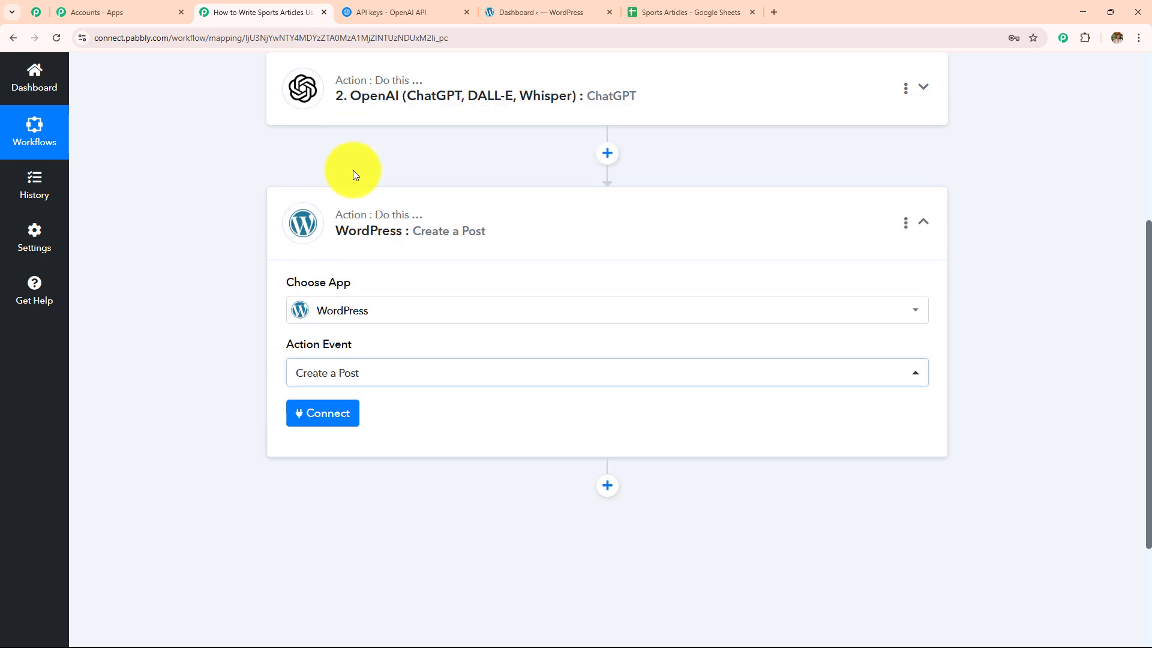
pyautogui.click(318, 415)
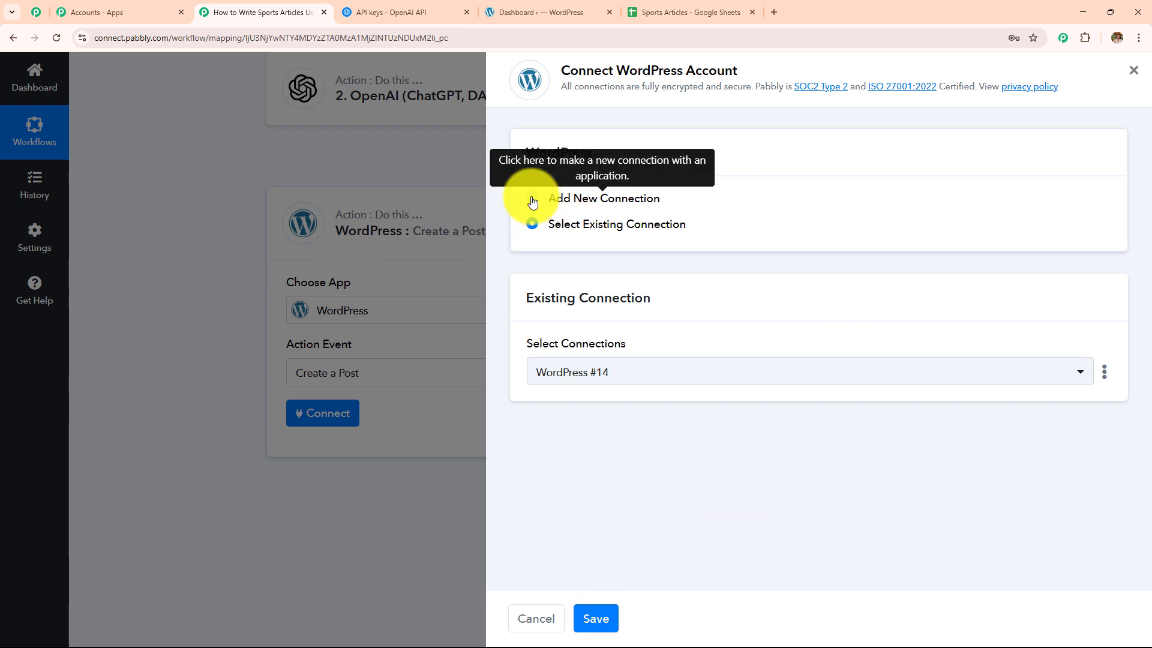
pyautogui.click(557, 198)
pyautogui.scroll(-3, 838, 227)
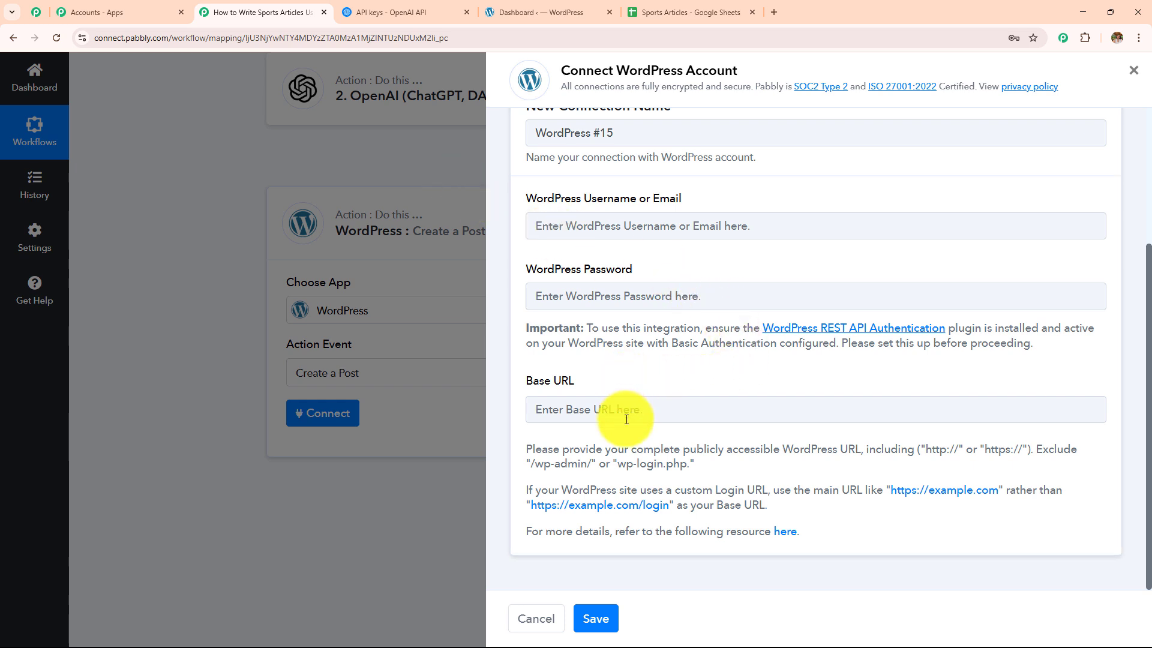
pyautogui.click(528, 12)
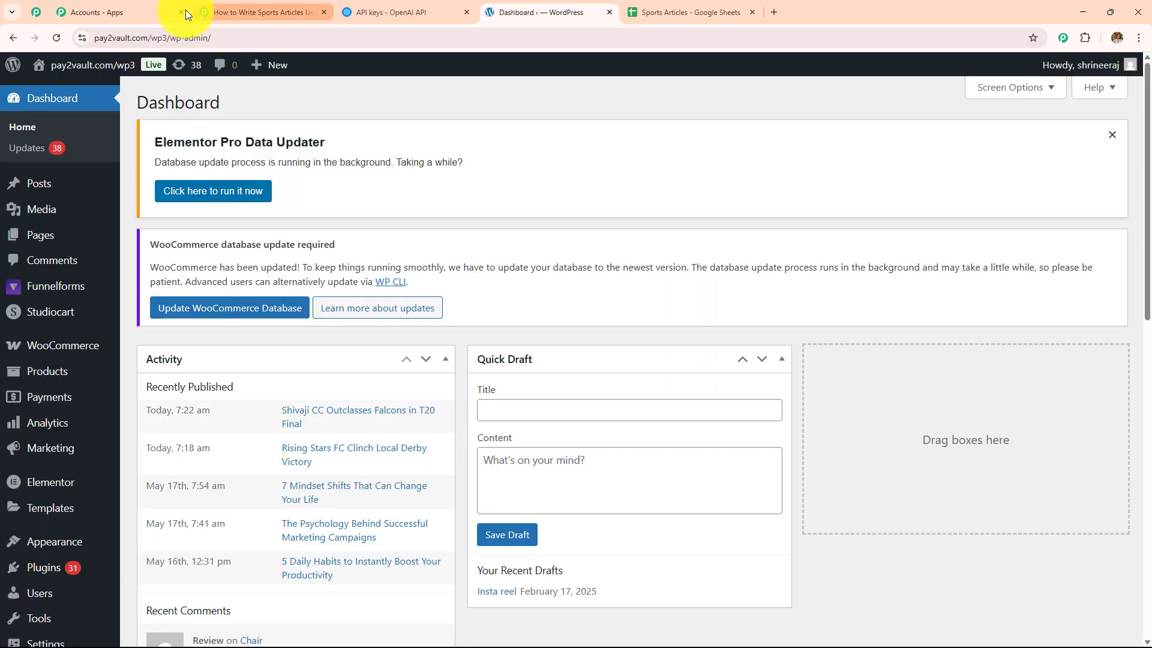
pyautogui.moveTo(166, 36); pyautogui.dragTo(30, 34)
pyautogui.hotkey('ctrl', 'c')
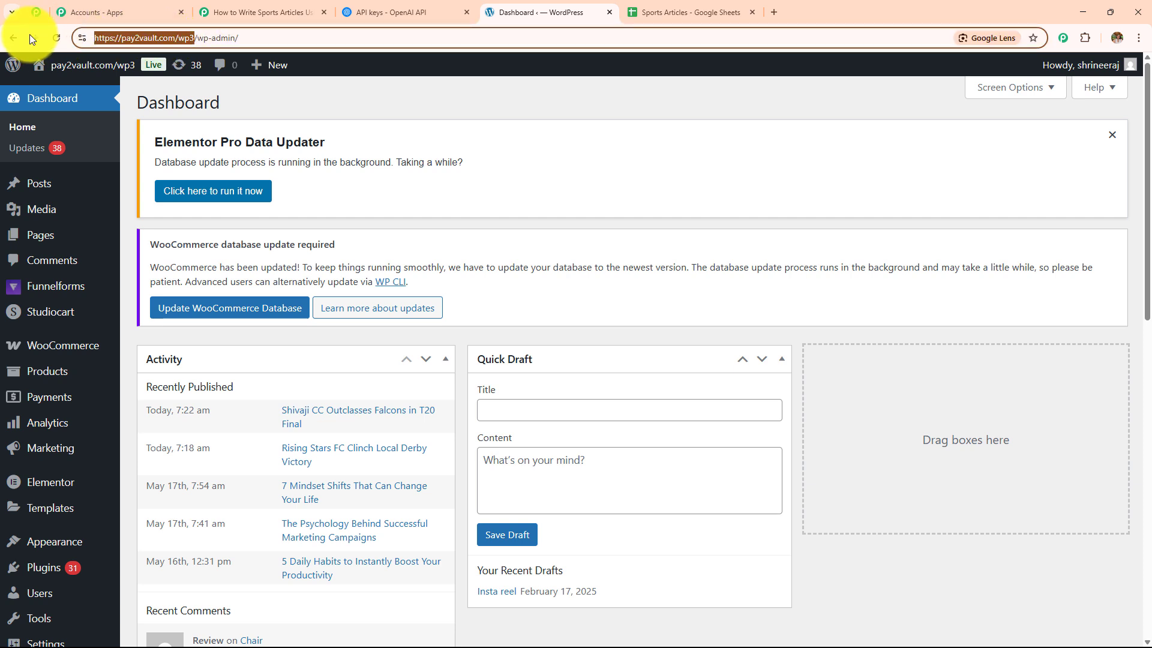
pyautogui.click(264, 12)
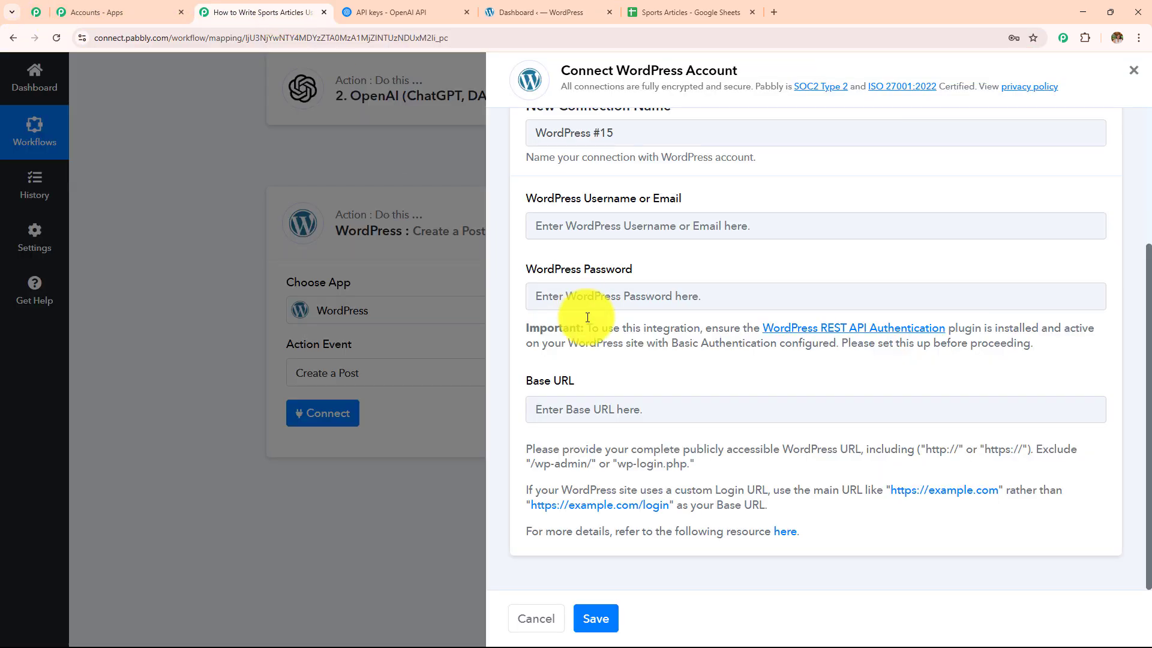
pyautogui.click(597, 408)
pyautogui.hotkey('ctrl', 'v')
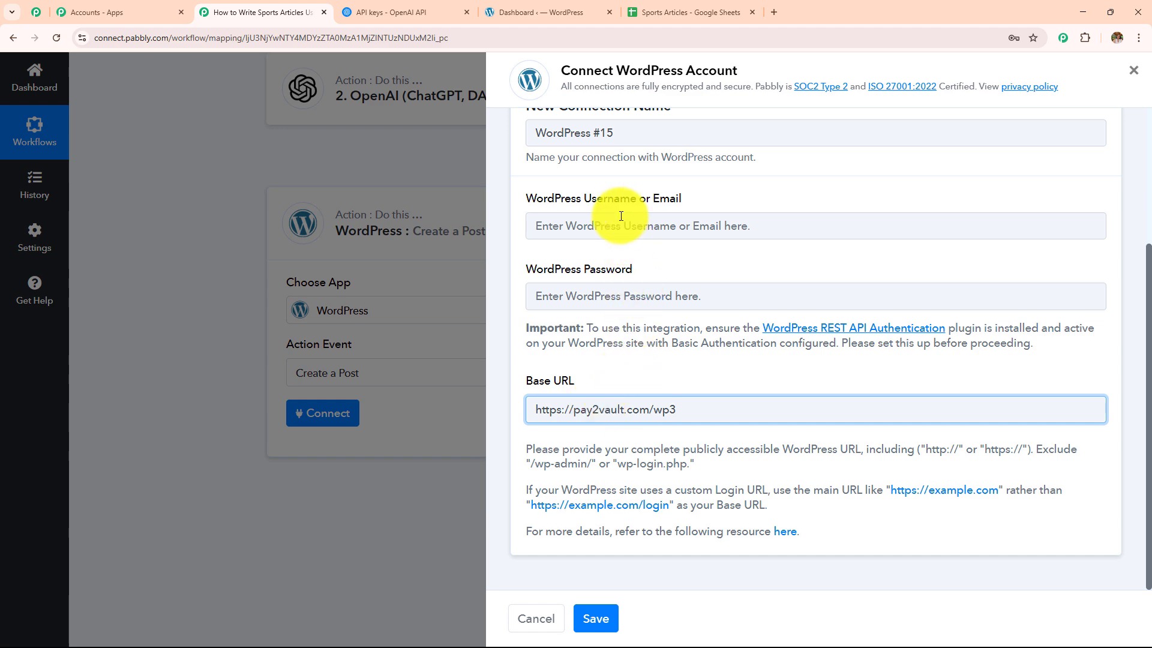
pyautogui.scroll(4, 665, 312)
pyautogui.scroll(-4, 687, 342)
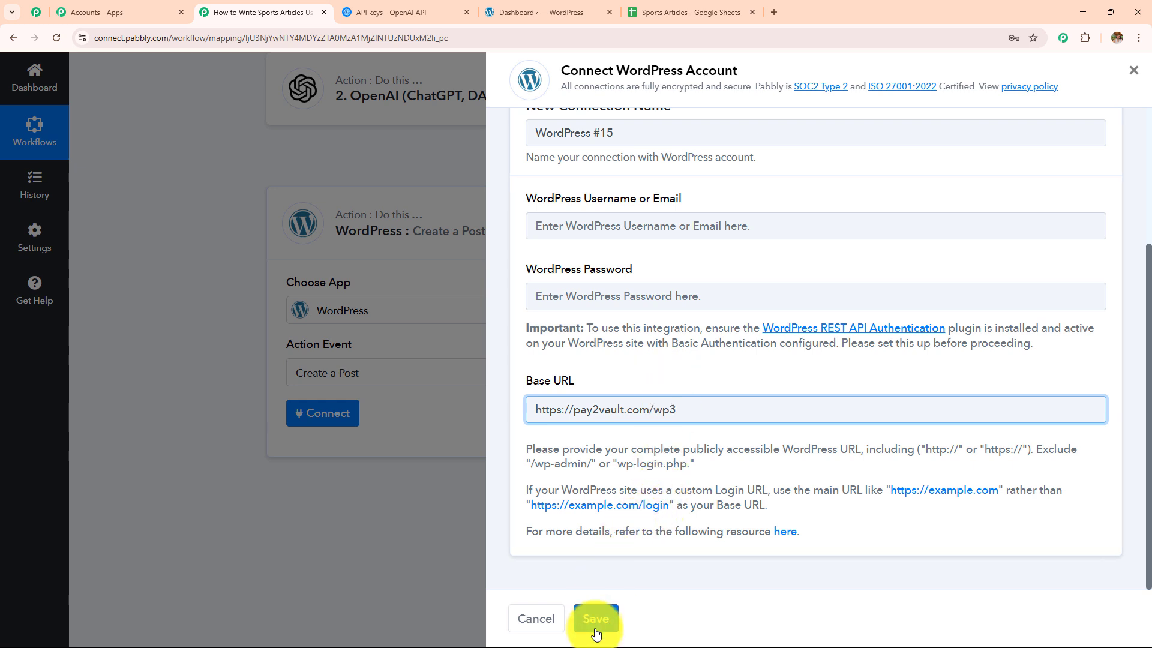
pyautogui.scroll(3, 696, 378)
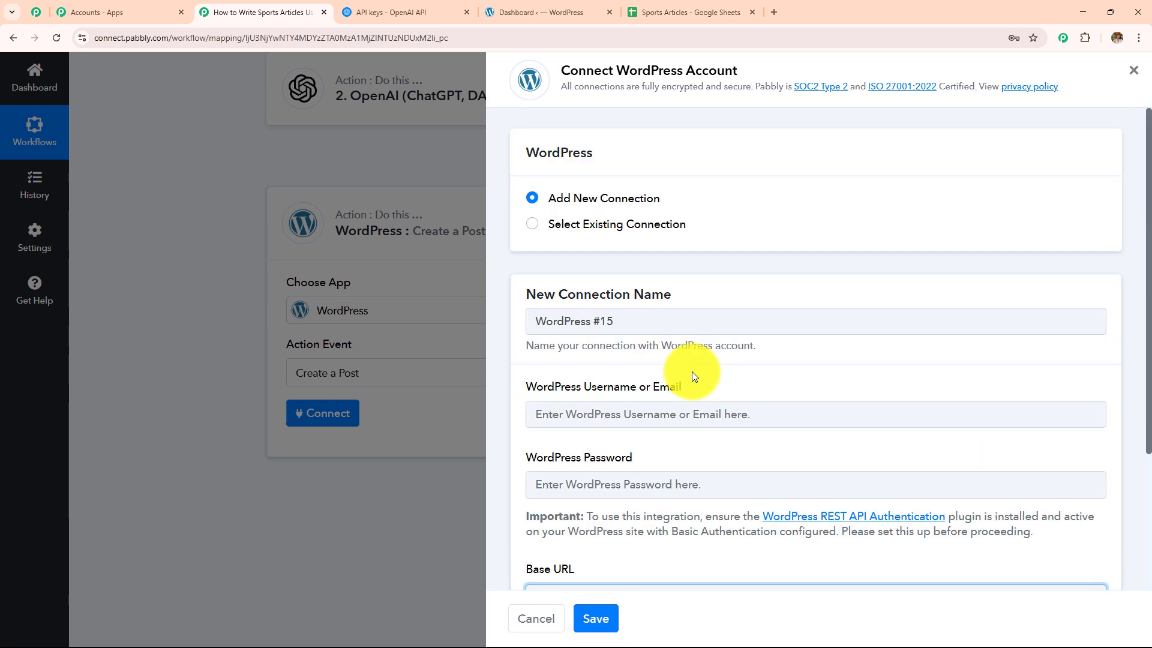
# Step: Connect the action through the existing connection WordPress #14 and set the Post Type to Posts
pyautogui.click(529, 224)
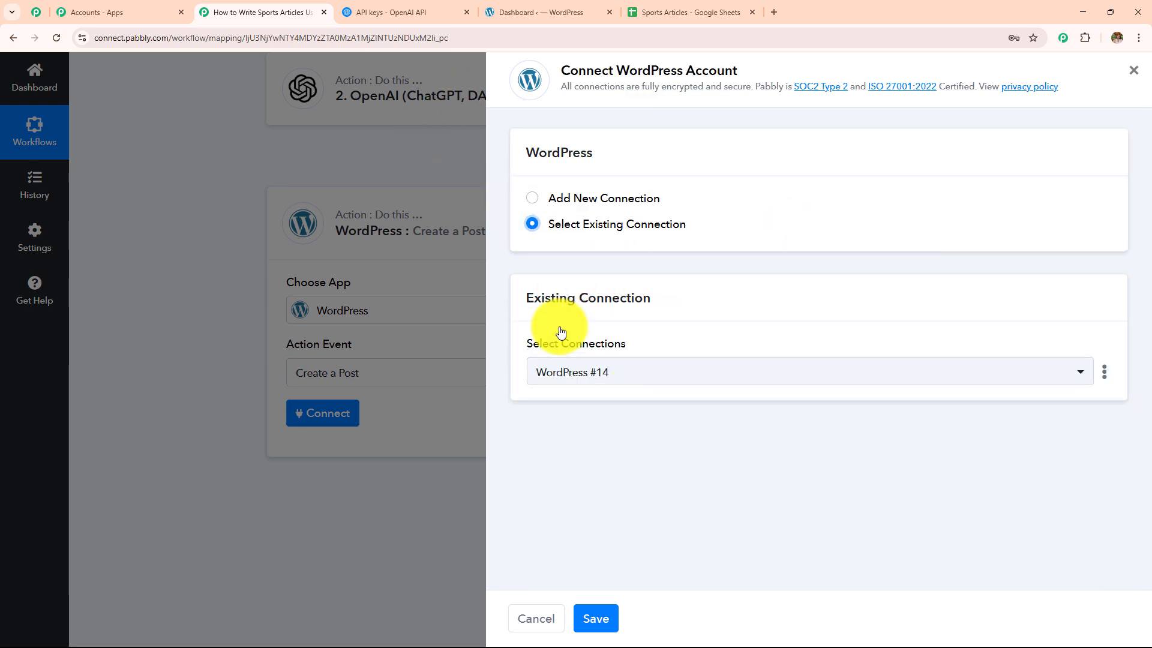
pyautogui.click(599, 613)
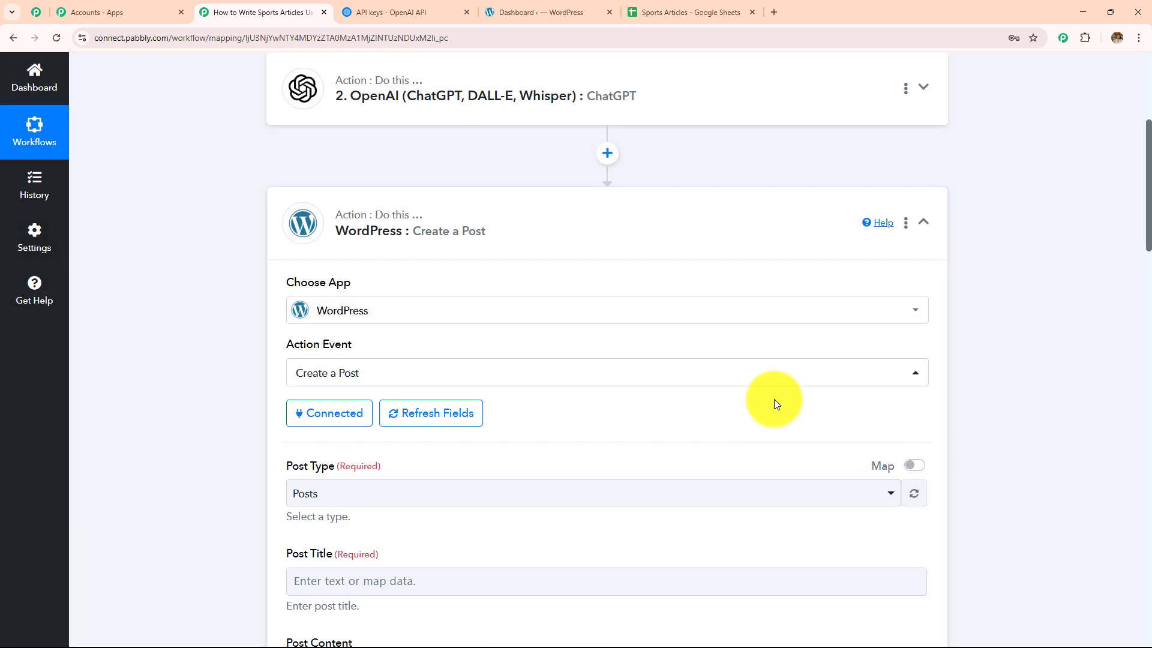
pyautogui.scroll(-10, 674, 346)
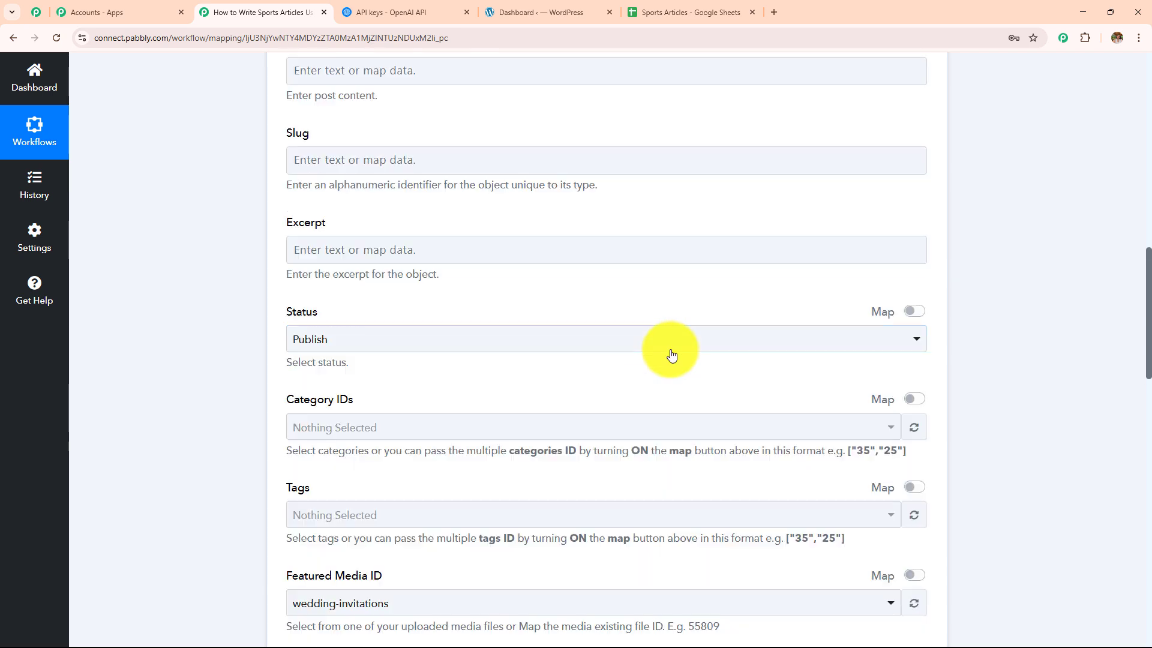
pyautogui.scroll(4, 671, 354)
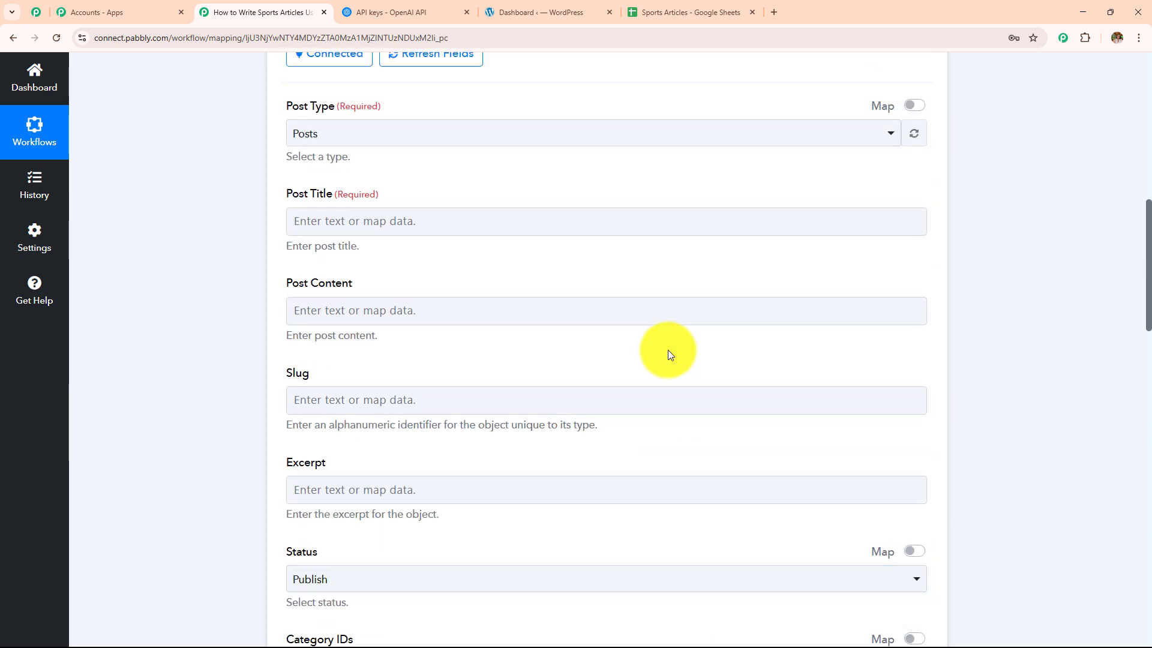
pyautogui.click(387, 144)
pyautogui.click(390, 201)
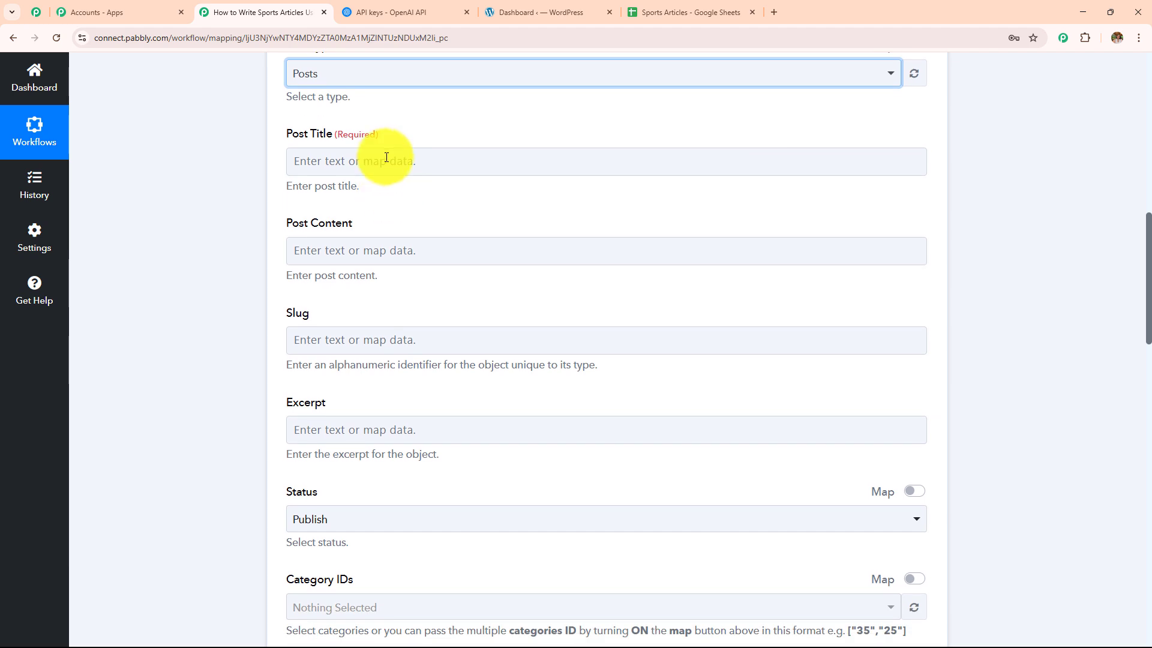
# Step: Map the Post Title to the Article Title value from the Google Sheets step
pyautogui.click(387, 159)
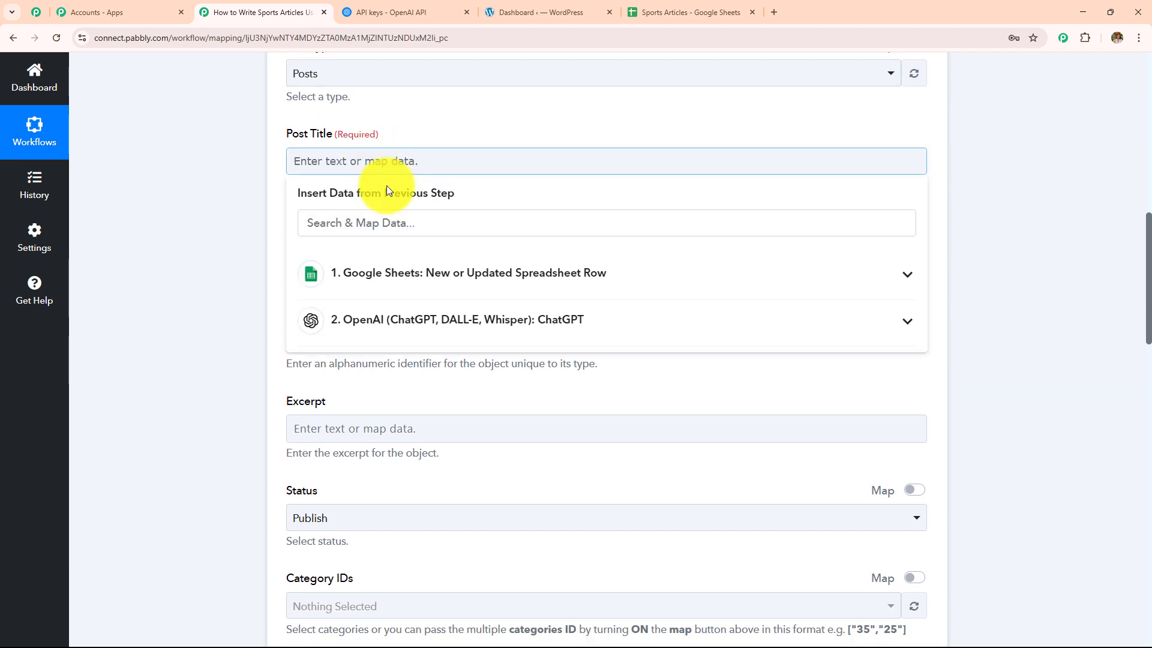
pyautogui.click(399, 267)
pyautogui.click(398, 219)
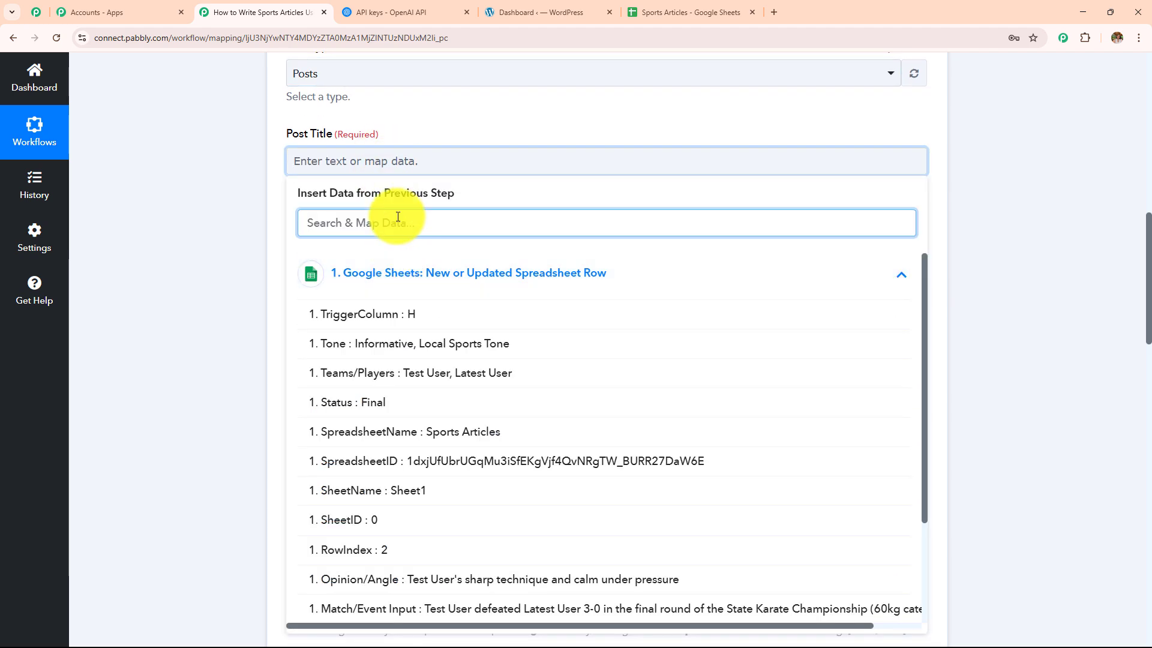
pyautogui.write('tit')
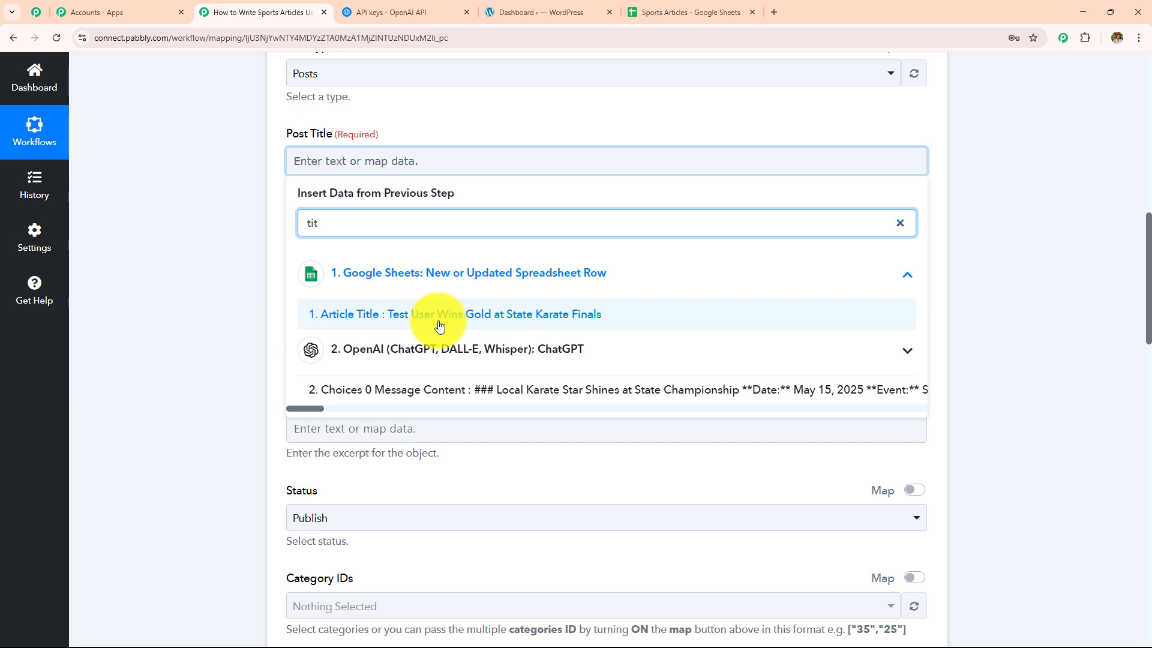
pyautogui.click(439, 326)
pyautogui.click(232, 276)
pyautogui.scroll(-1, 484, 283)
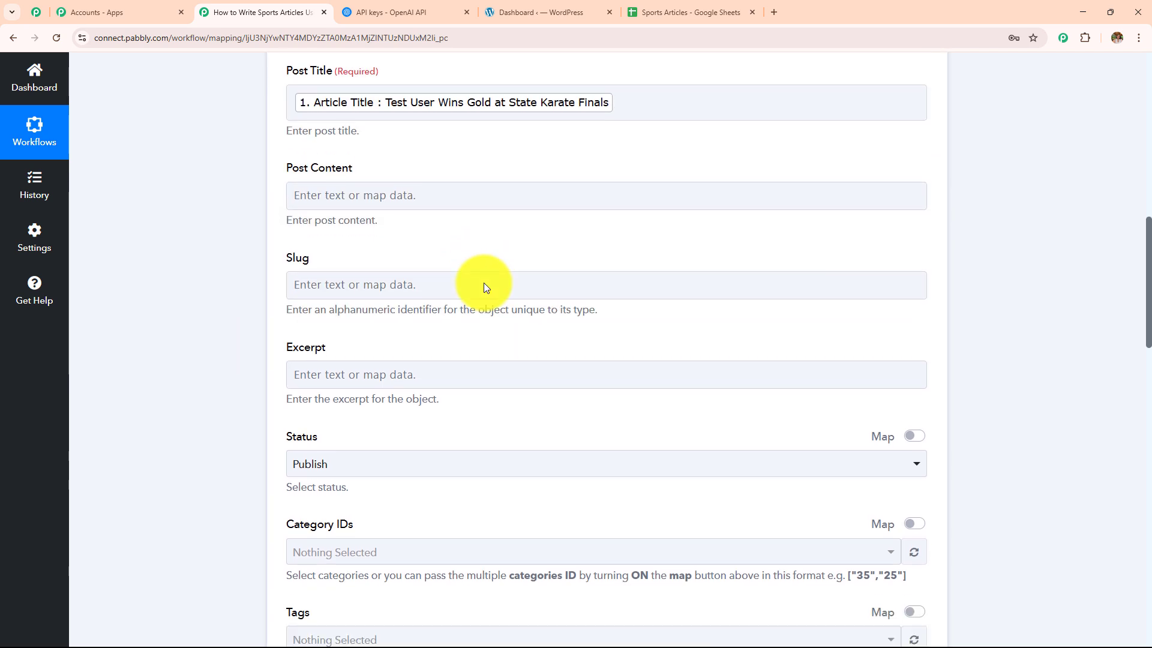
# Step: Map the Post Content to the Choices 0 Message Content value from the ChatGPT step
pyautogui.scroll(-2, 483, 283)
pyautogui.click(359, 79)
pyautogui.click(396, 246)
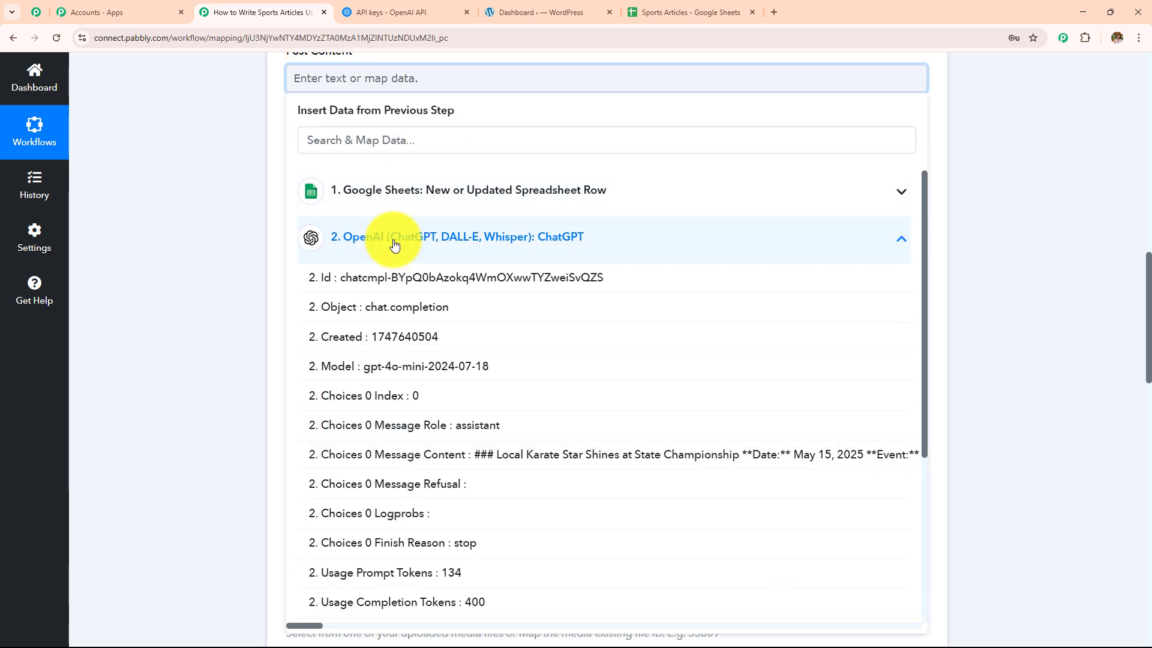
pyautogui.click(387, 137)
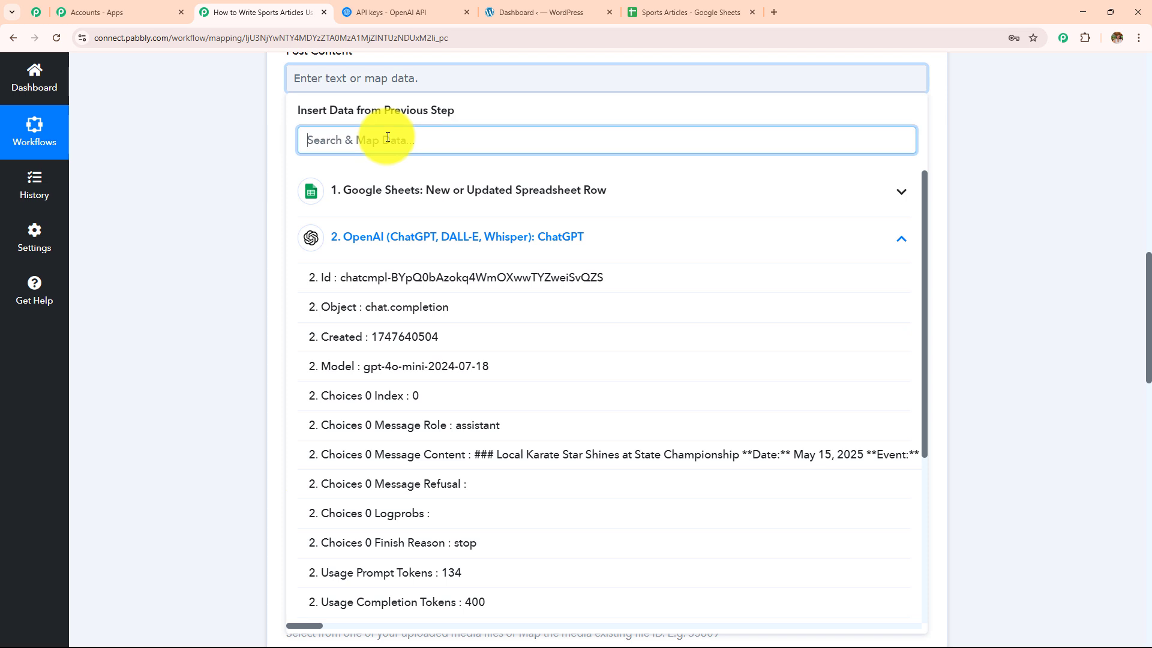
pyautogui.click(543, 455)
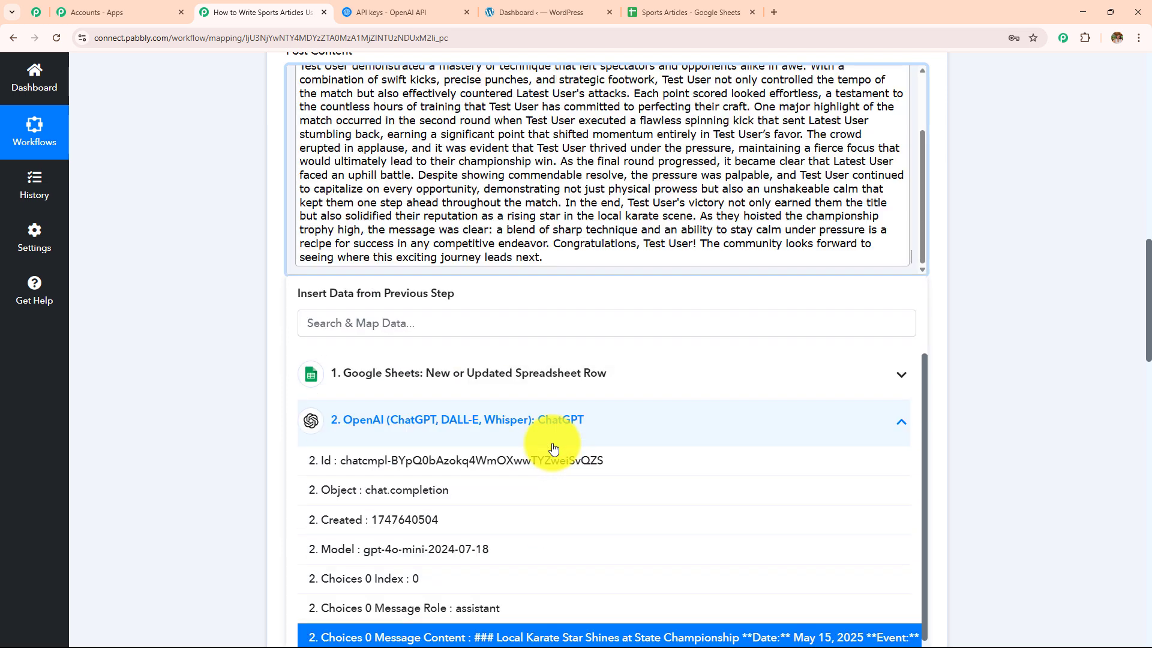
pyautogui.click(201, 272)
pyautogui.scroll(-4, 429, 309)
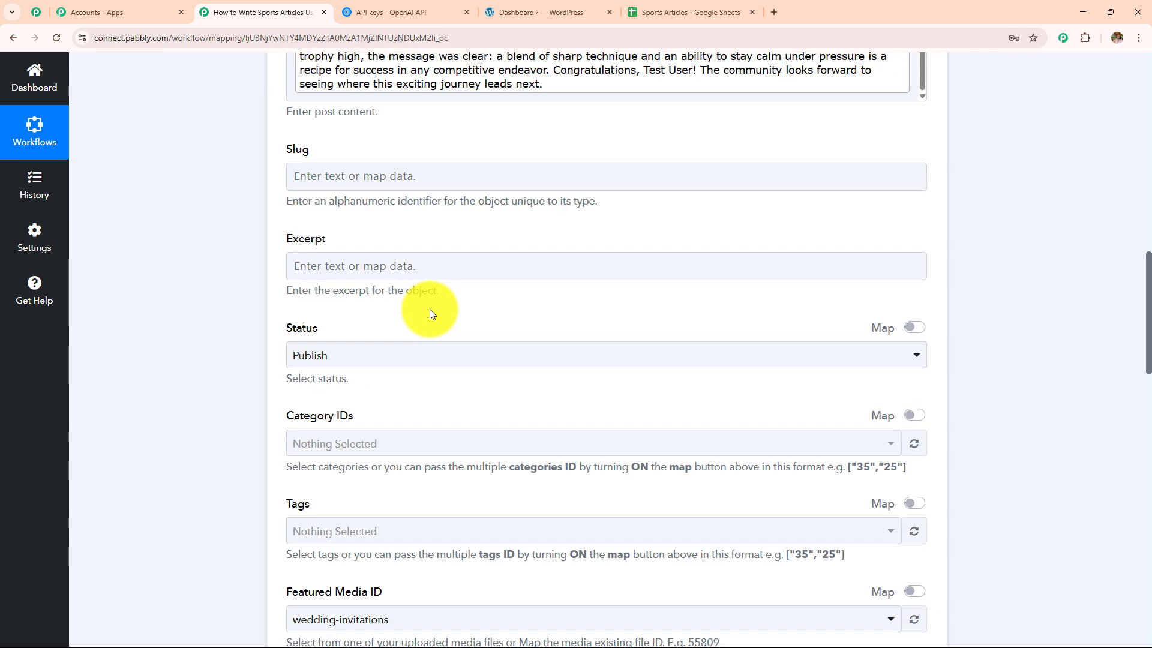
# Step: Look over the Slug and Excerpt fields and the options available for the post's Status
pyautogui.moveTo(281, 82); pyautogui.dragTo(393, 221)
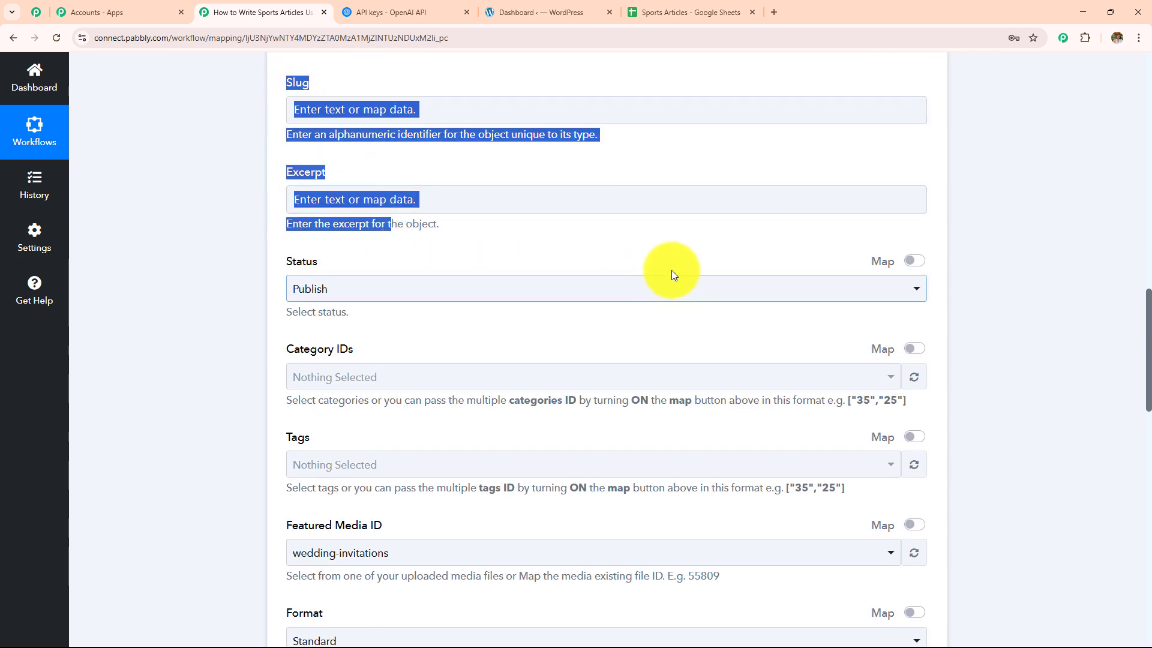
pyautogui.click(480, 261)
pyautogui.click(478, 302)
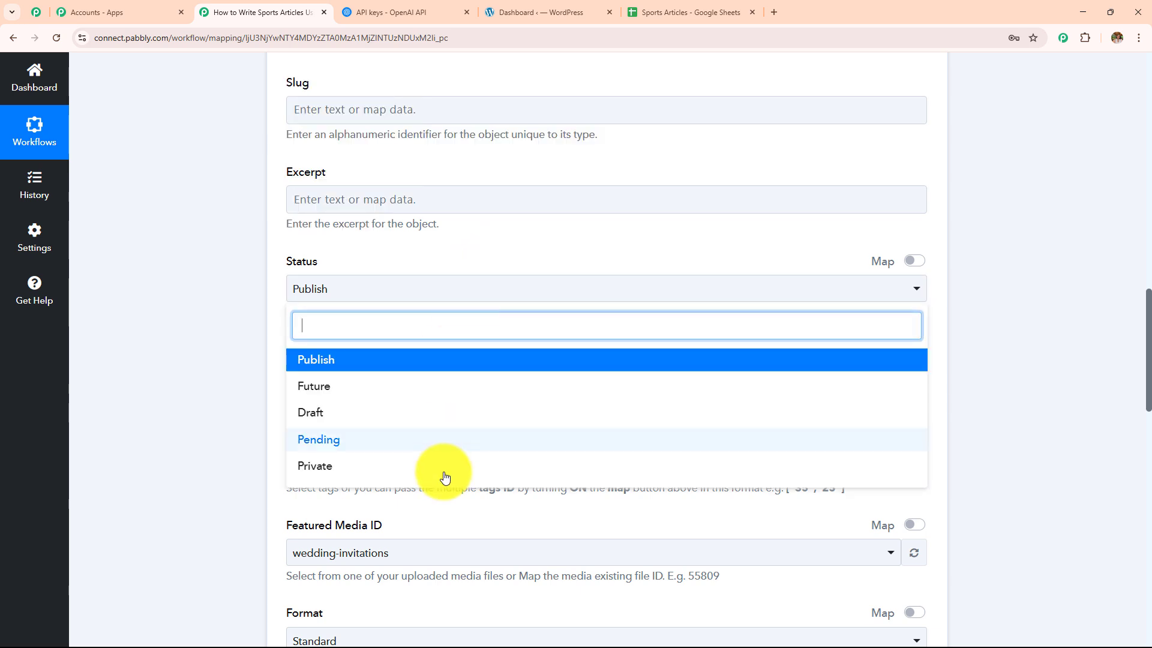
pyautogui.click(184, 327)
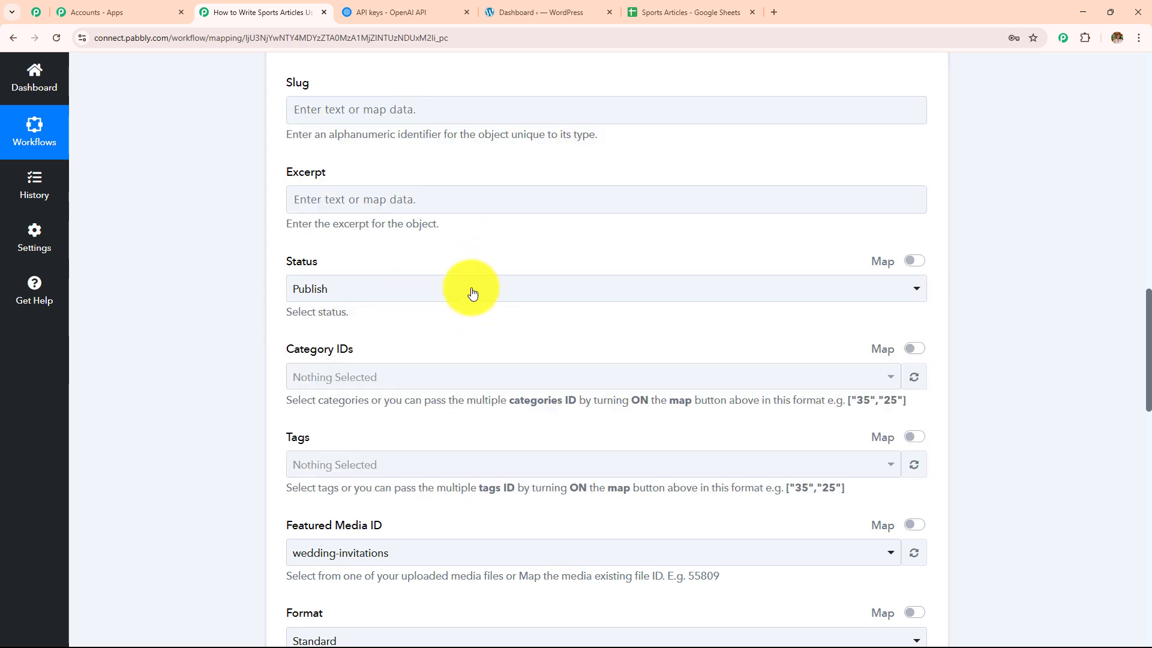
# Step: Enable mapping for the Featured Media ID and clear its value so the post has no featured image
pyautogui.scroll(-3, 470, 290)
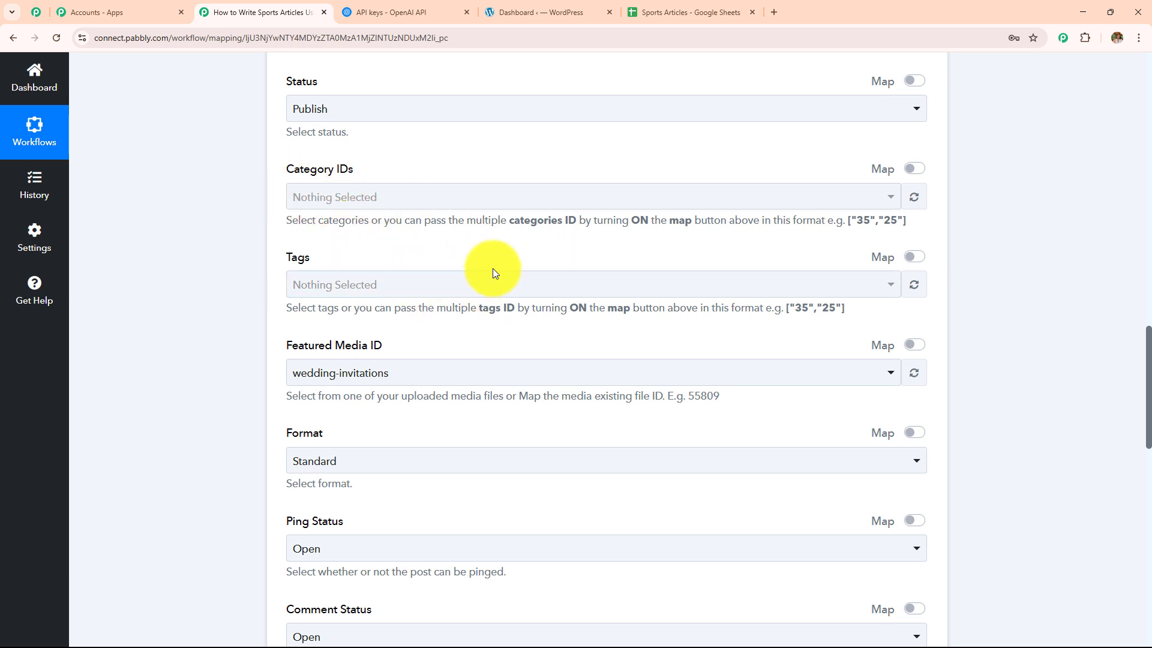
pyautogui.scroll(-4, 493, 268)
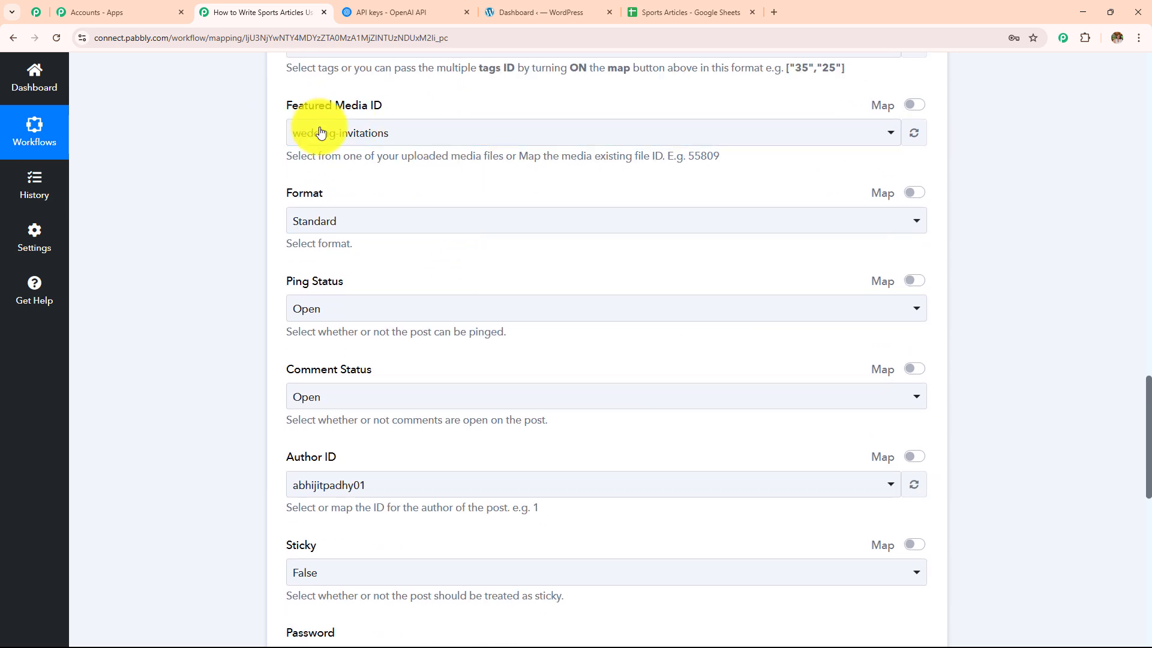
pyautogui.click(913, 105)
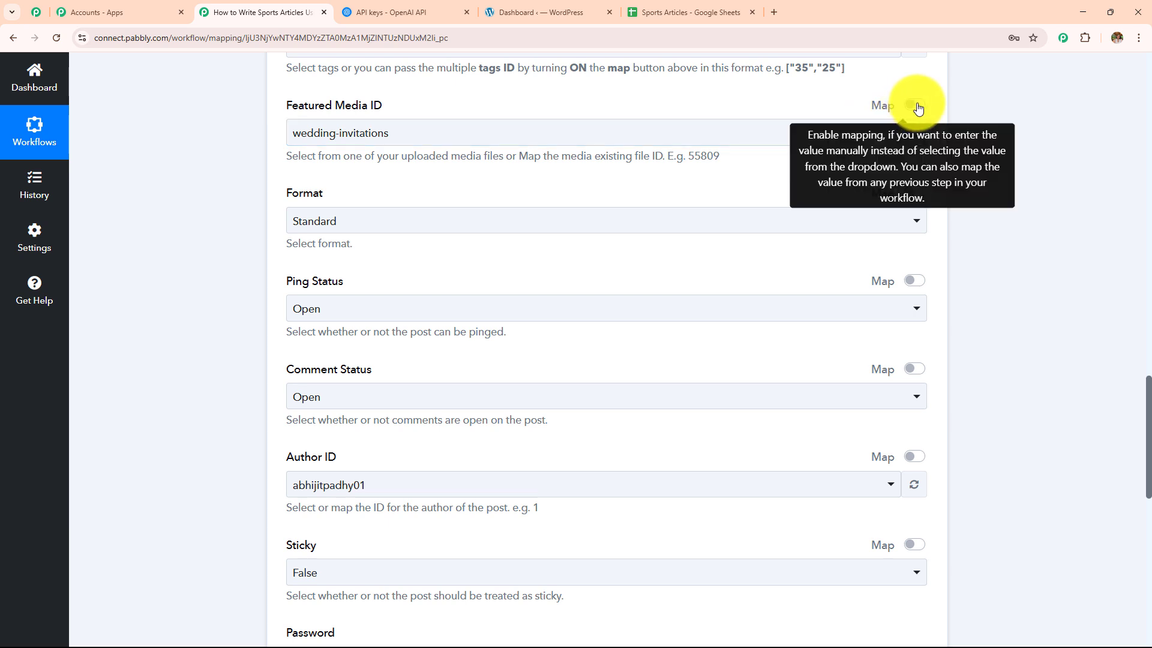
pyautogui.doubleClick(536, 128)
pyautogui.press('BackSpace')
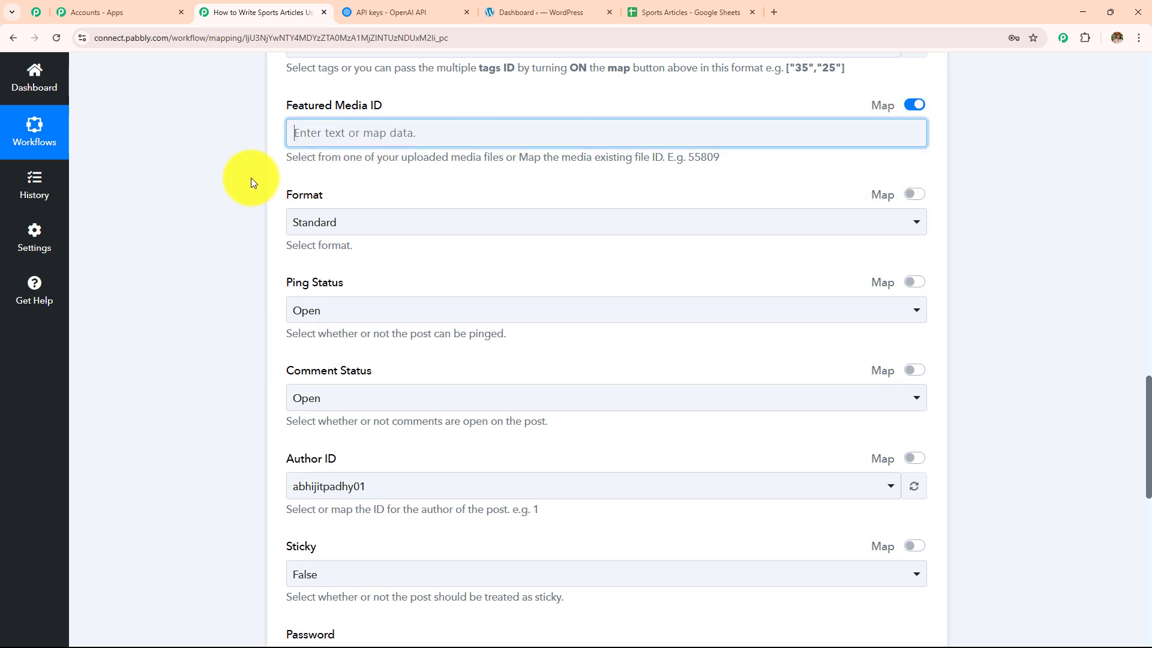
pyautogui.click(197, 185)
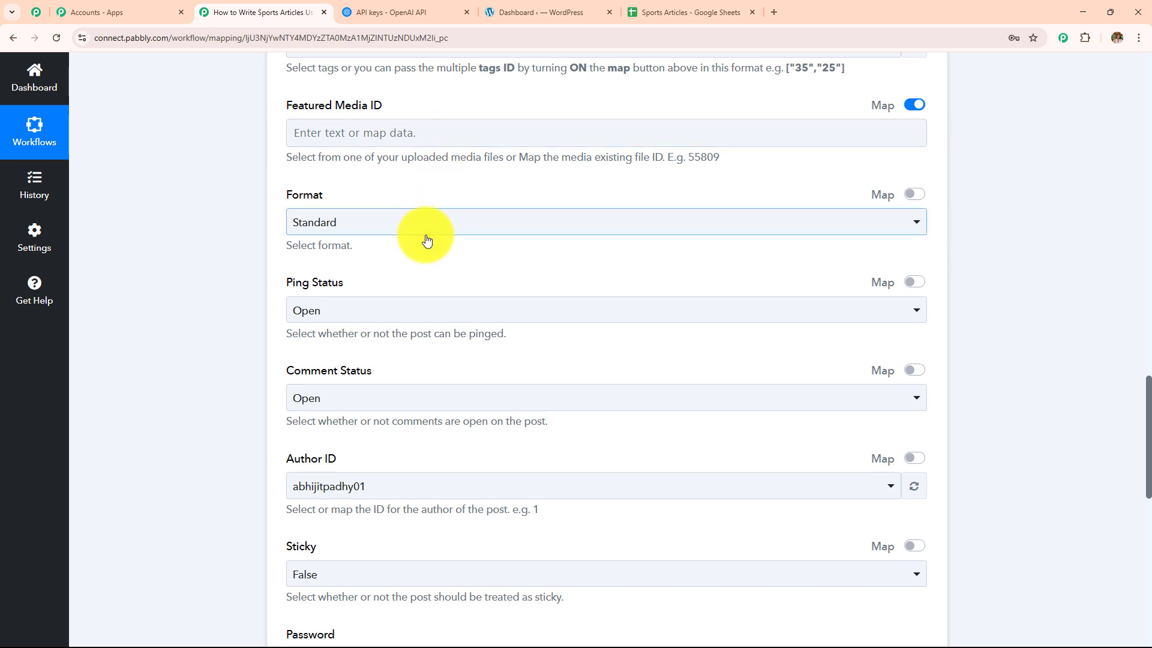
pyautogui.scroll(-2, 424, 237)
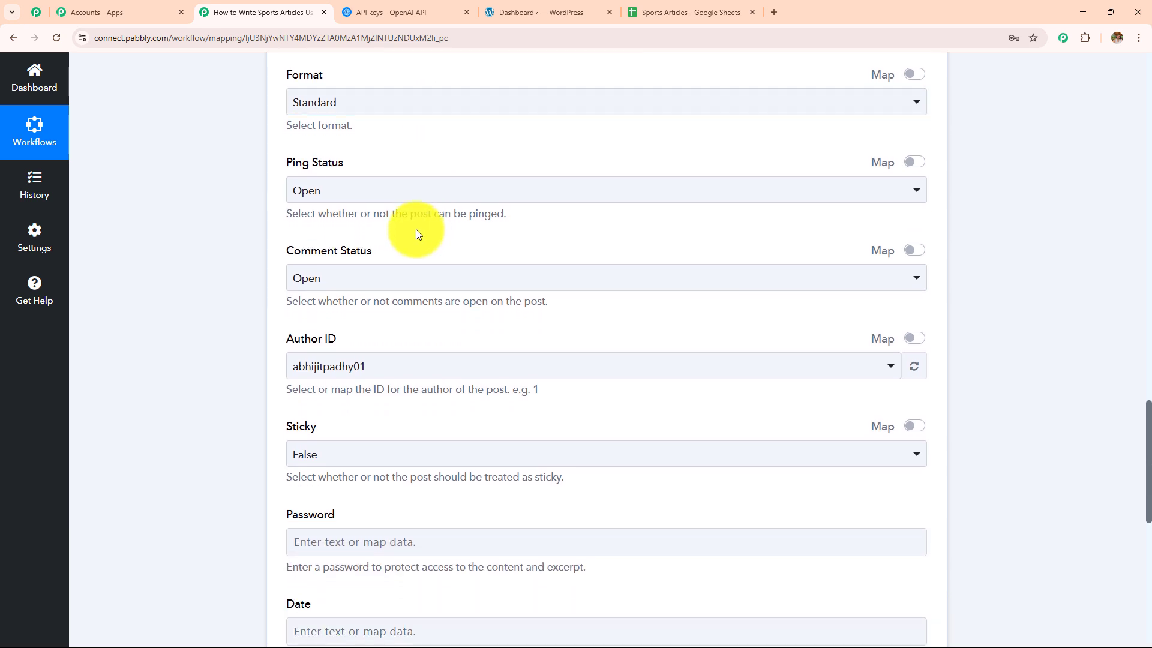
pyautogui.scroll(-3, 416, 232)
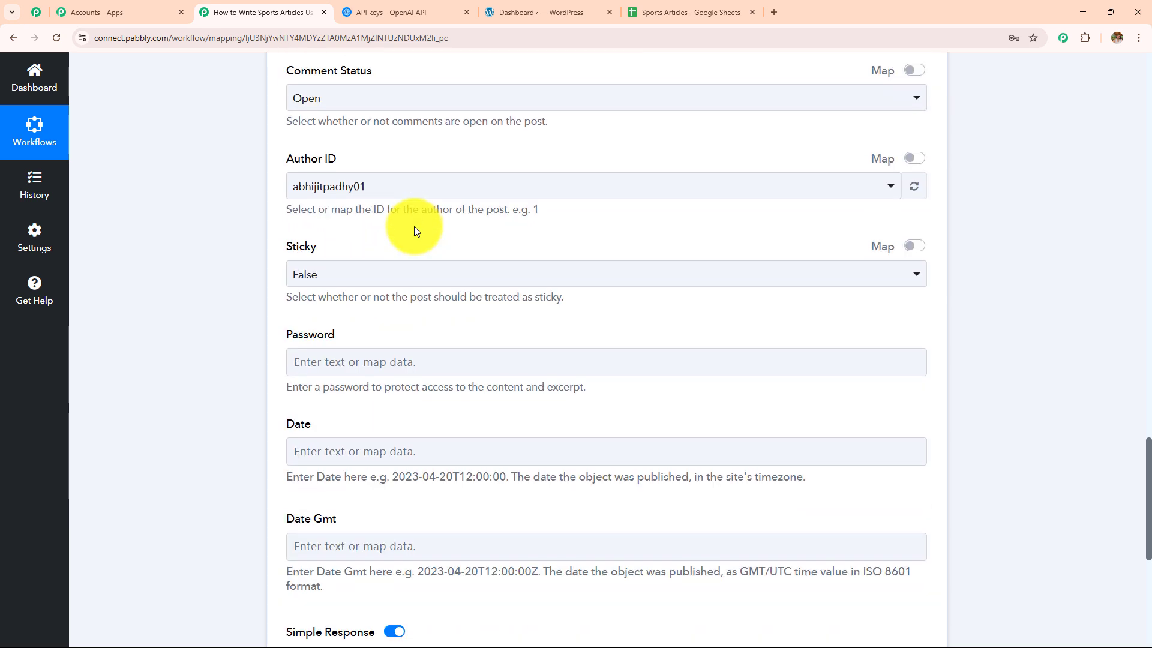
# Step: Search the Author ID options for "as", choose the third match as the post's author, and keep Sticky set to False
pyautogui.click(404, 187)
pyautogui.write('as')
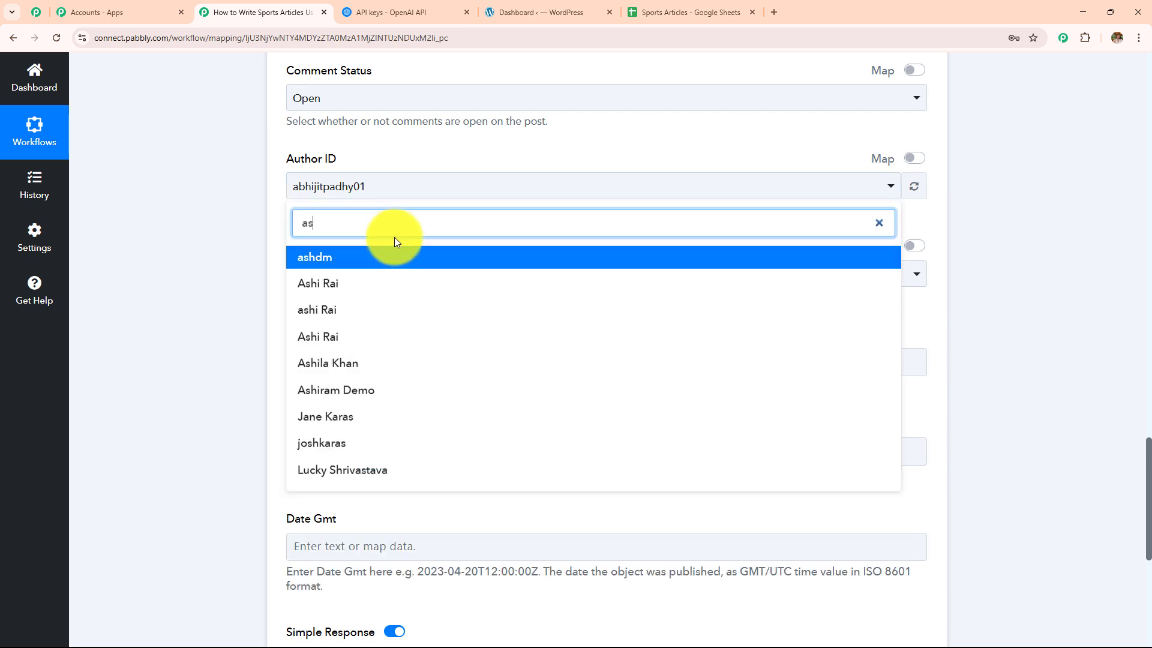
pyautogui.click(321, 309)
pyautogui.click(326, 276)
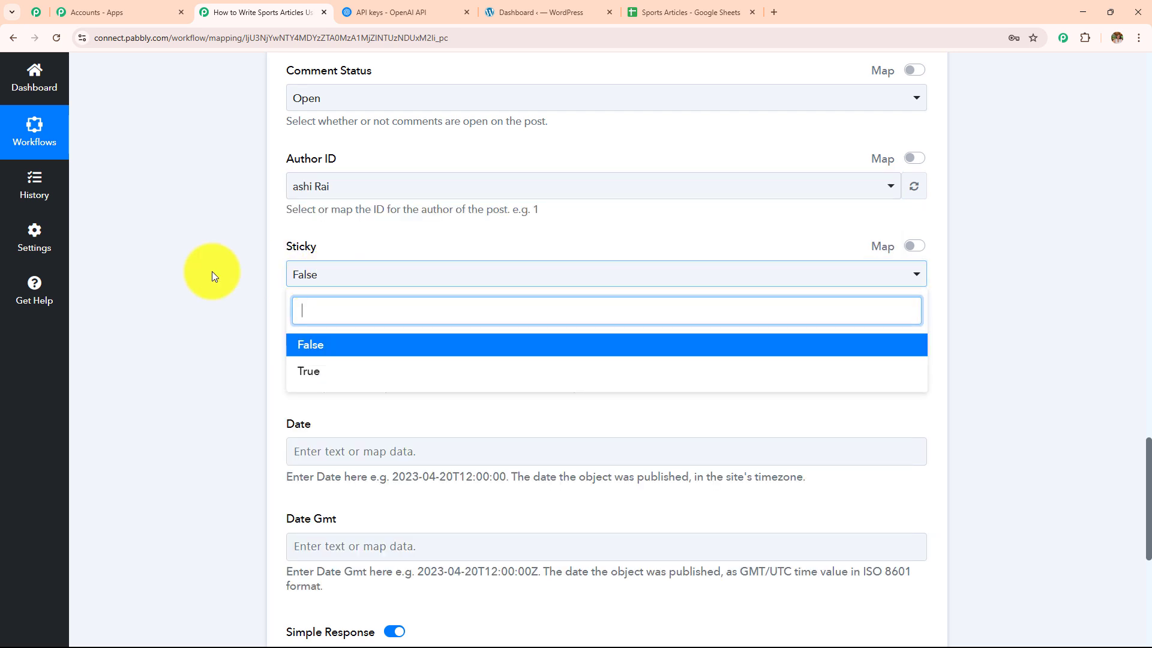
pyautogui.click(433, 267)
# Step: Save the WordPress Create a Post action, send a test request, and look through the response received
pyautogui.scroll(-3, 433, 268)
pyautogui.moveTo(275, 142); pyautogui.dragTo(509, 372)
pyautogui.scroll(5, 509, 372)
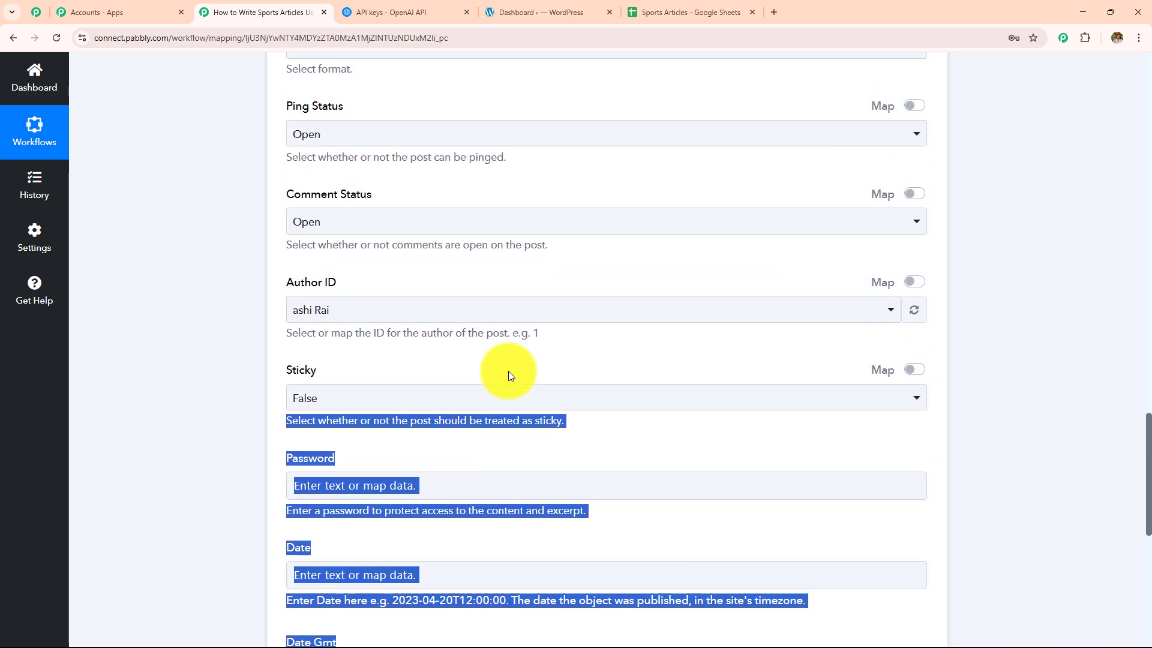
pyautogui.scroll(4, 510, 372)
pyautogui.scroll(5, 509, 375)
pyautogui.scroll(4, 508, 369)
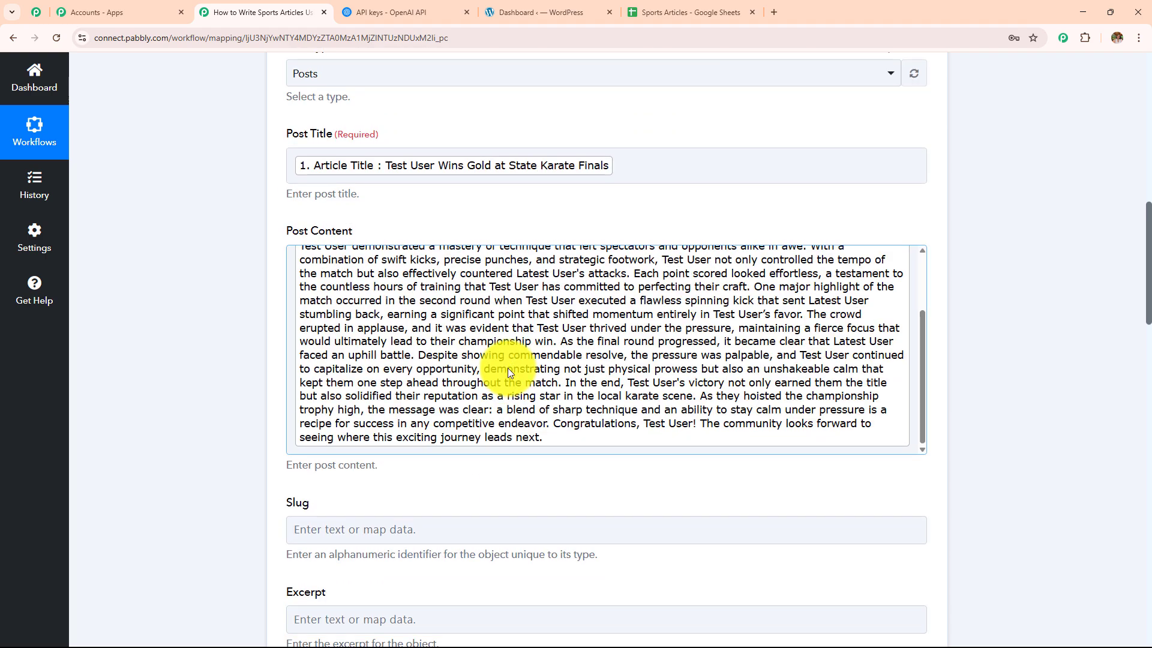
pyautogui.scroll(-20, 508, 369)
pyautogui.moveTo(343, 370); pyautogui.dragTo(338, 369)
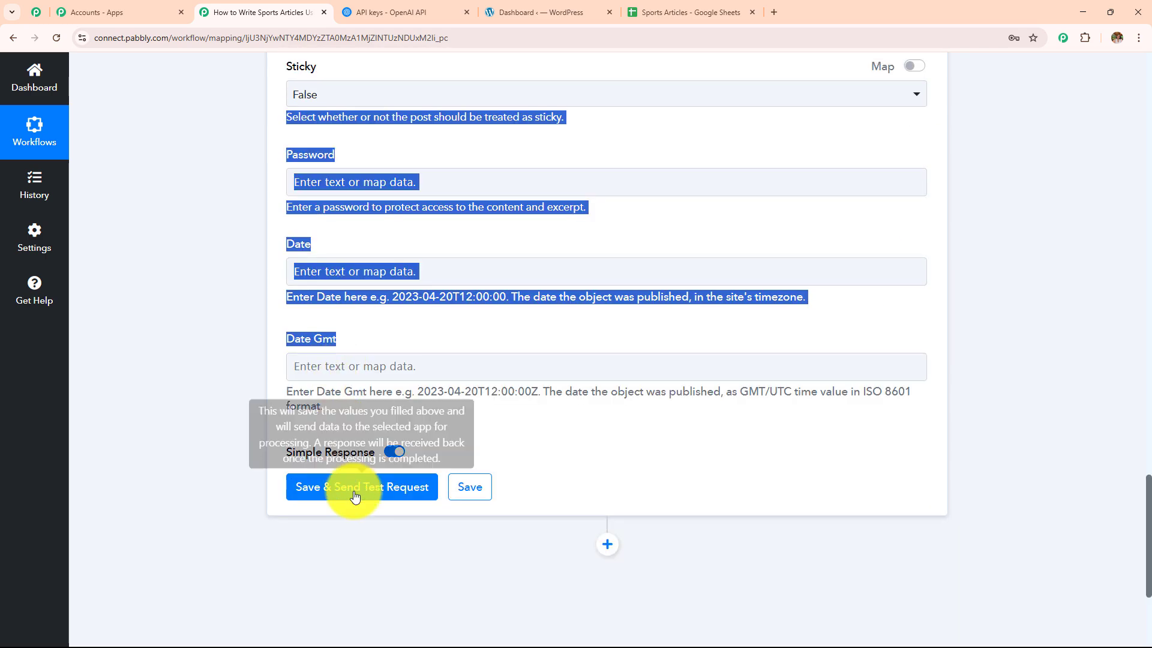
pyautogui.click(360, 495)
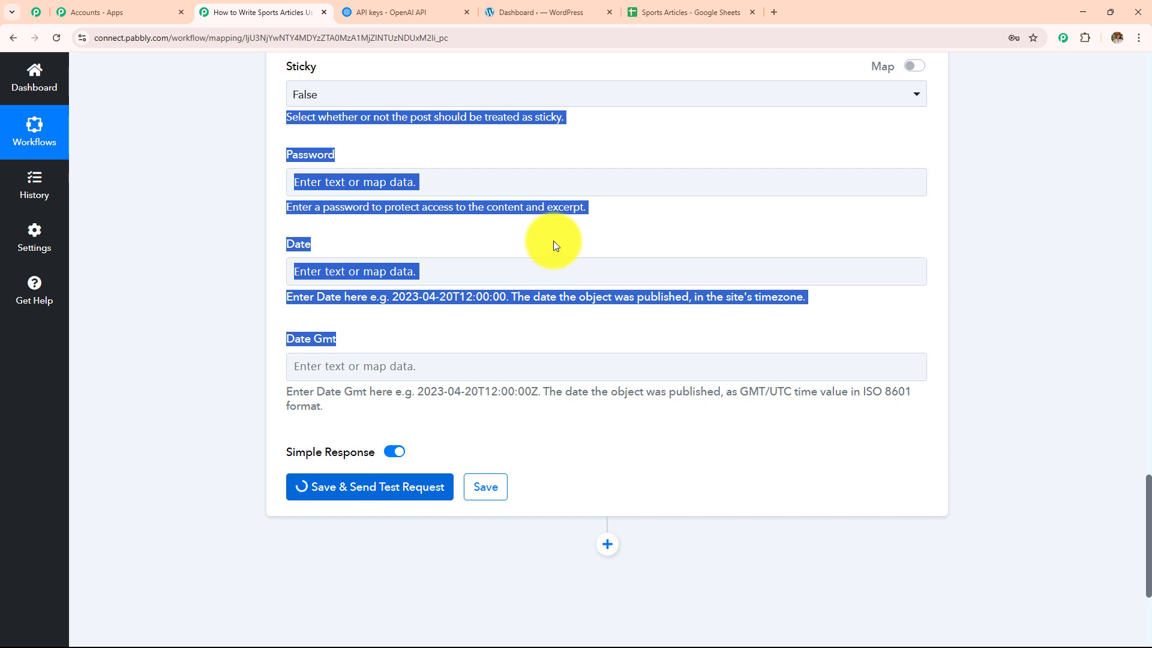
pyautogui.scroll(-4, 553, 240)
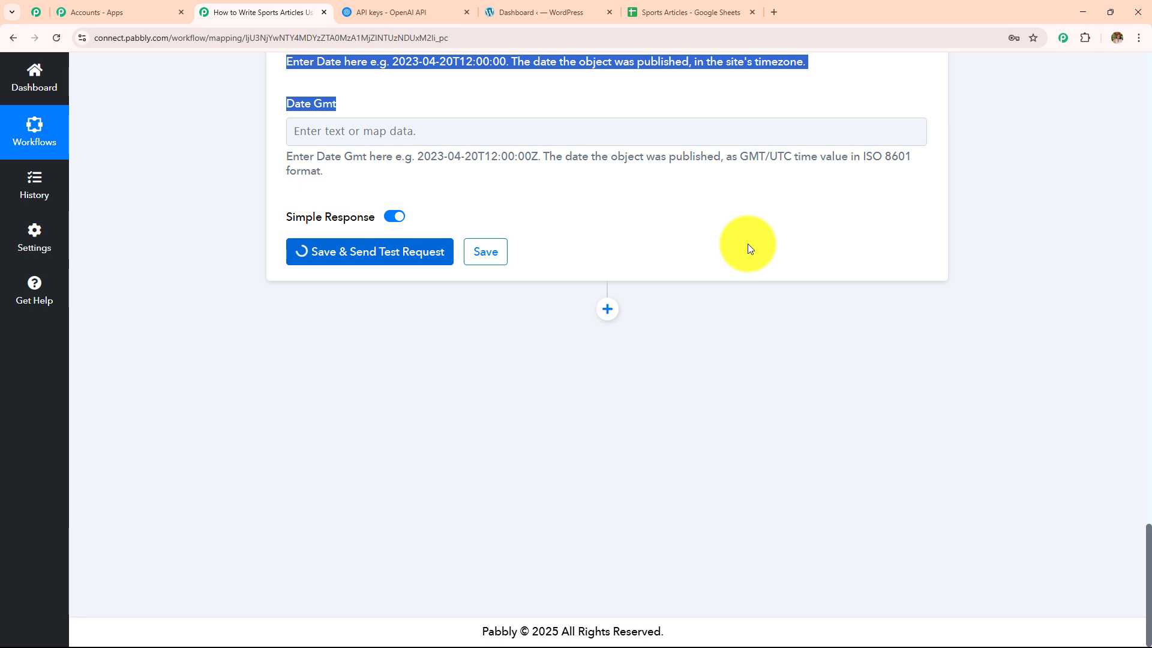
pyautogui.scroll(-7, 716, 396)
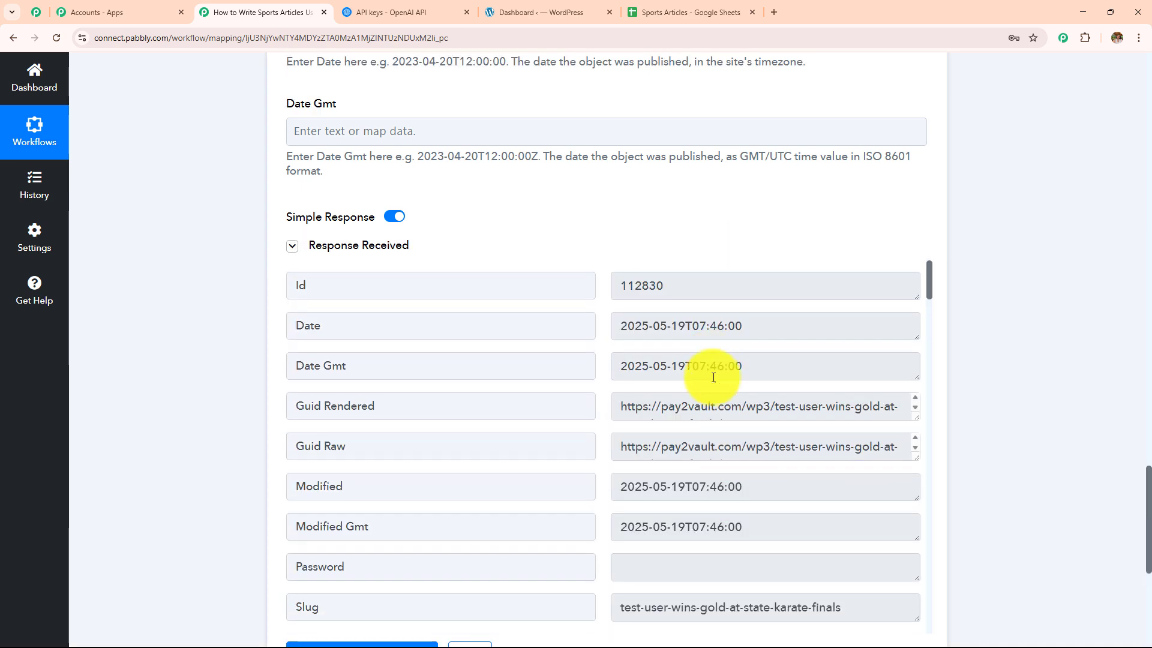
pyautogui.scroll(-8, 720, 416)
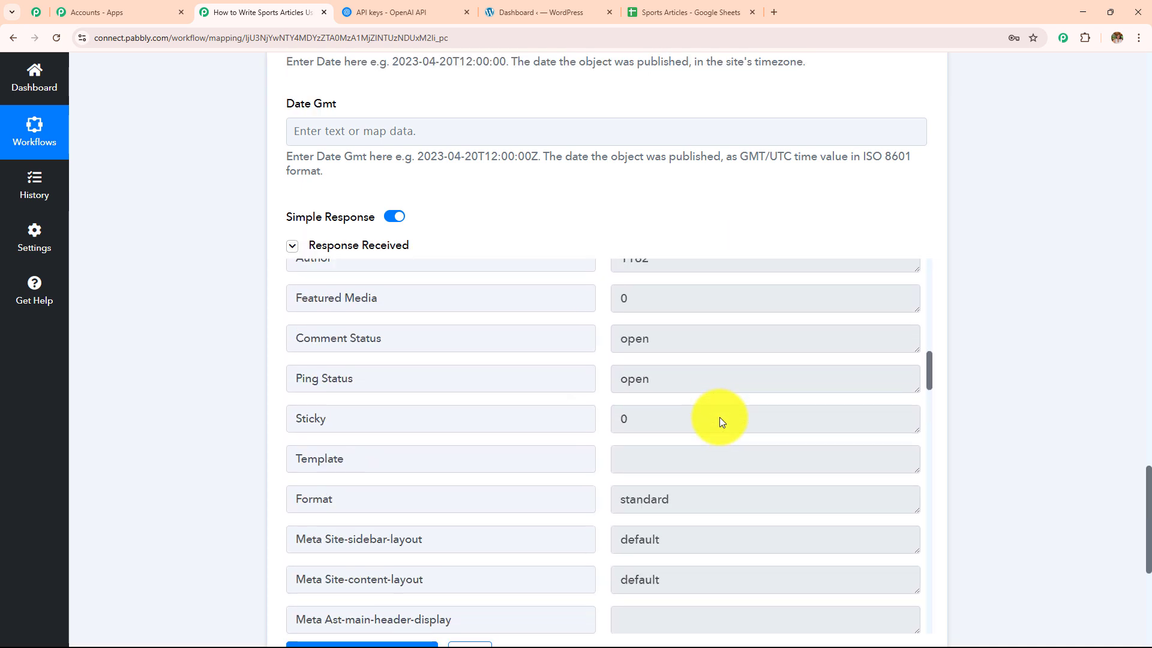
# Step: Switch to the WordPress site, open the list of all posts, and view the published "Test User Wins Gold at State Karate Finals" post
pyautogui.click(499, 12)
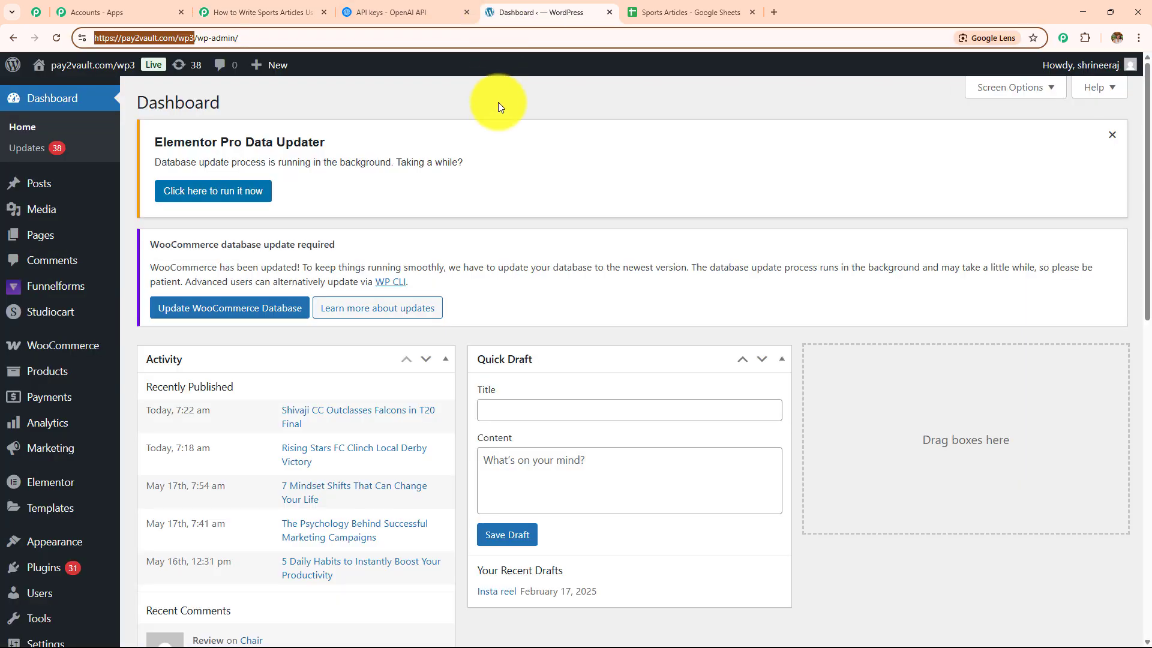
pyautogui.moveTo(39, 190)
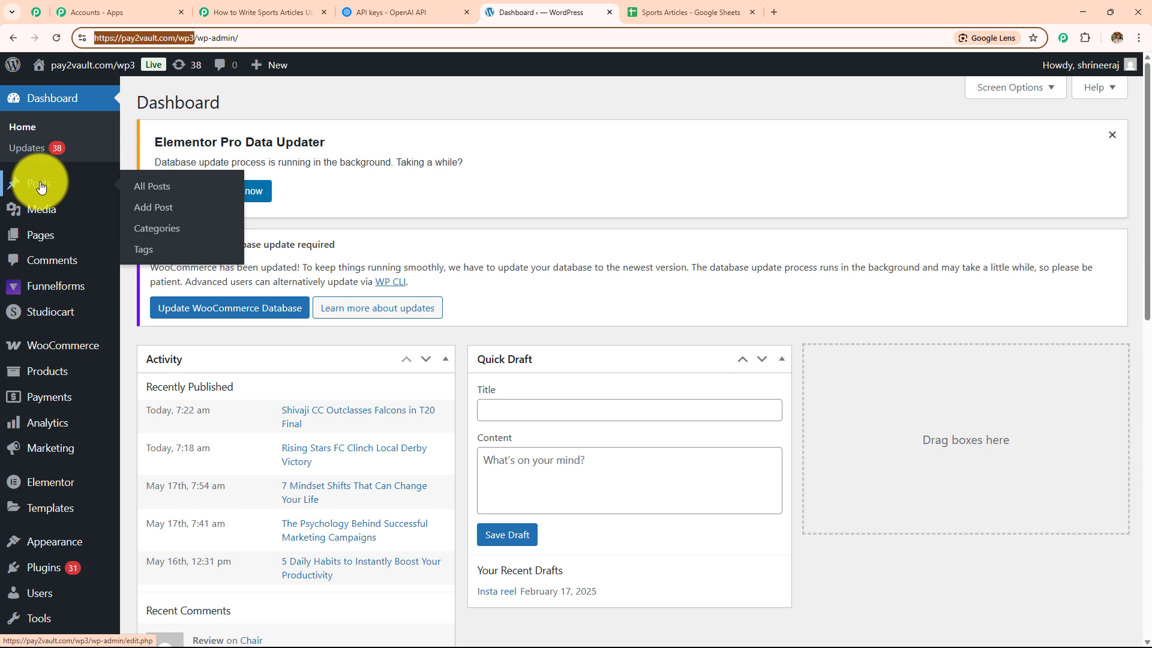
pyautogui.click(175, 205)
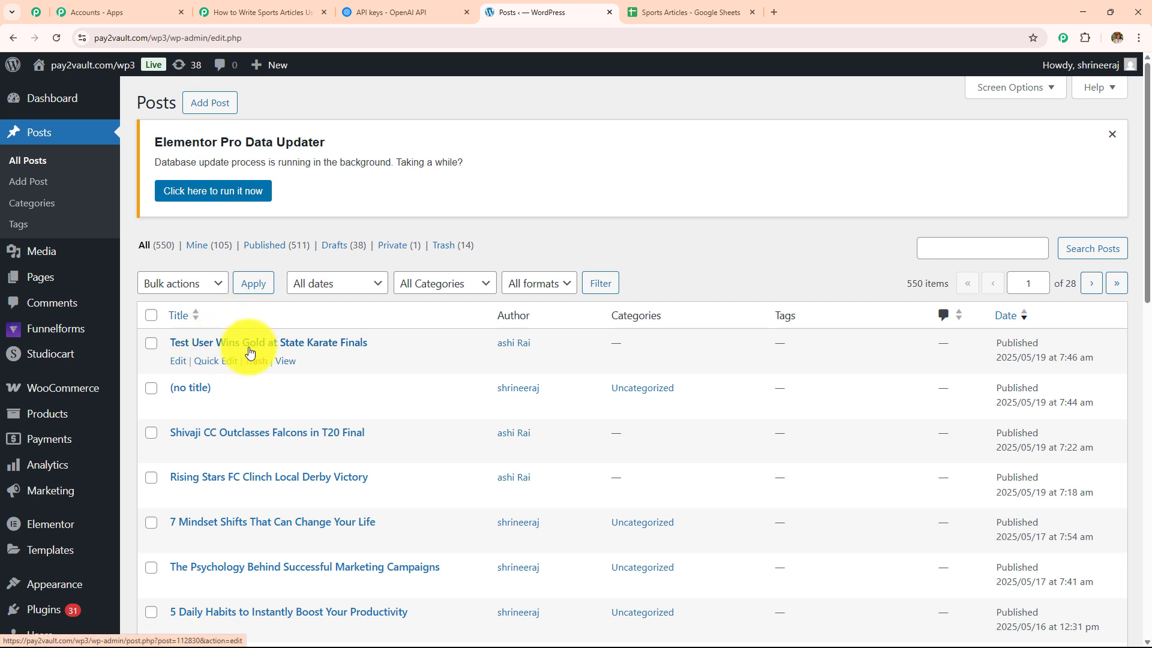
pyautogui.click(286, 361)
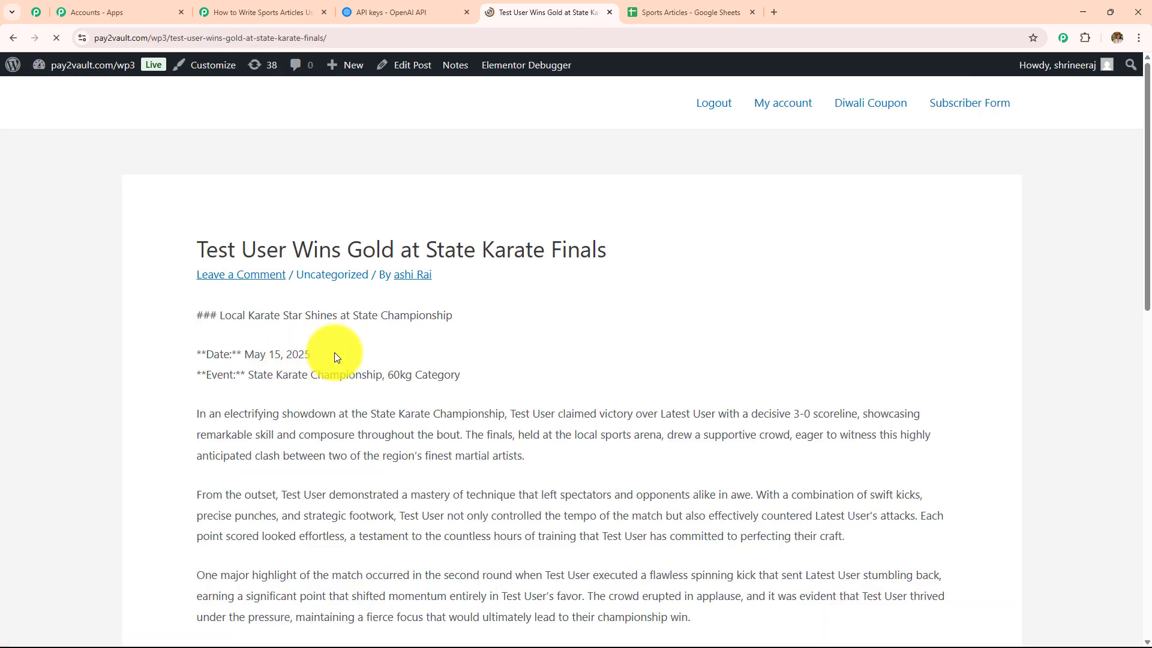
pyautogui.scroll(-4, 358, 354)
pyautogui.scroll(6, 358, 354)
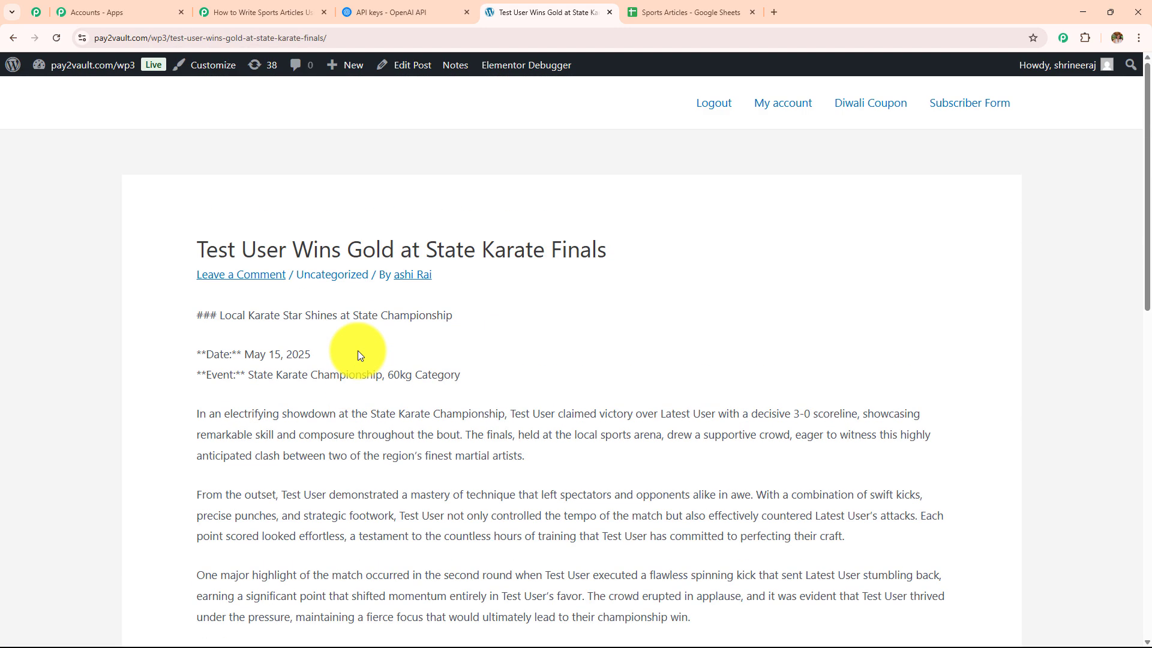
pyautogui.scroll(-4, 358, 354)
pyautogui.scroll(4, 357, 350)
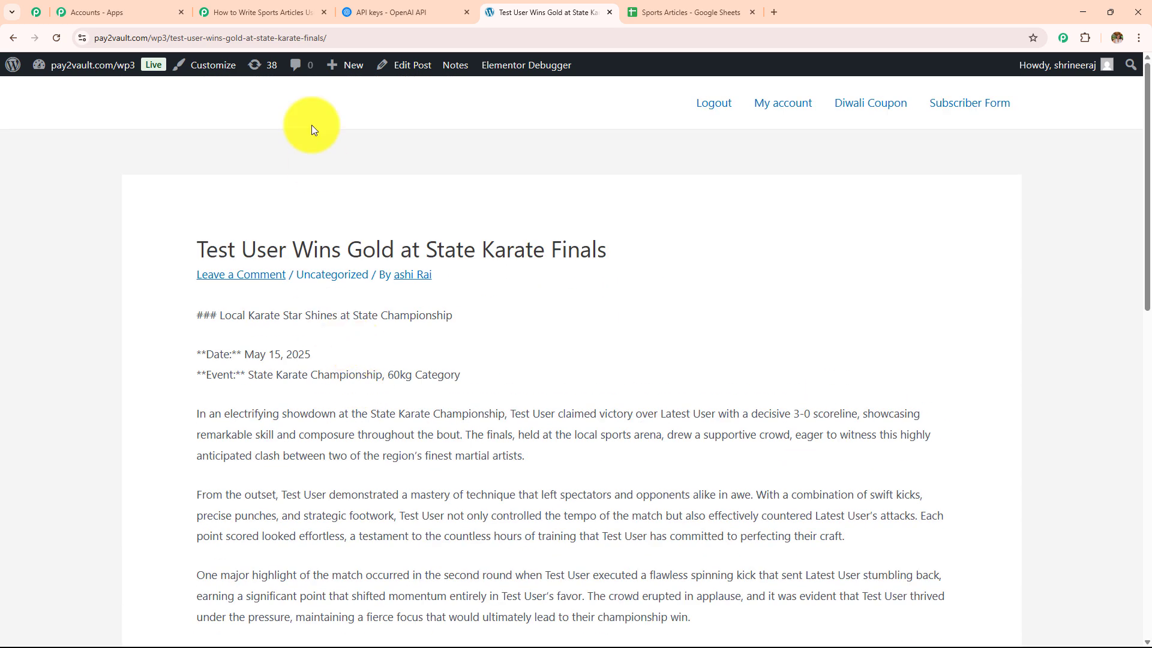
# Step: Return to the Pabbly Connect workflow, look over the Google Sheets trigger's setup, and collapse the trigger again
pyautogui.click(267, 12)
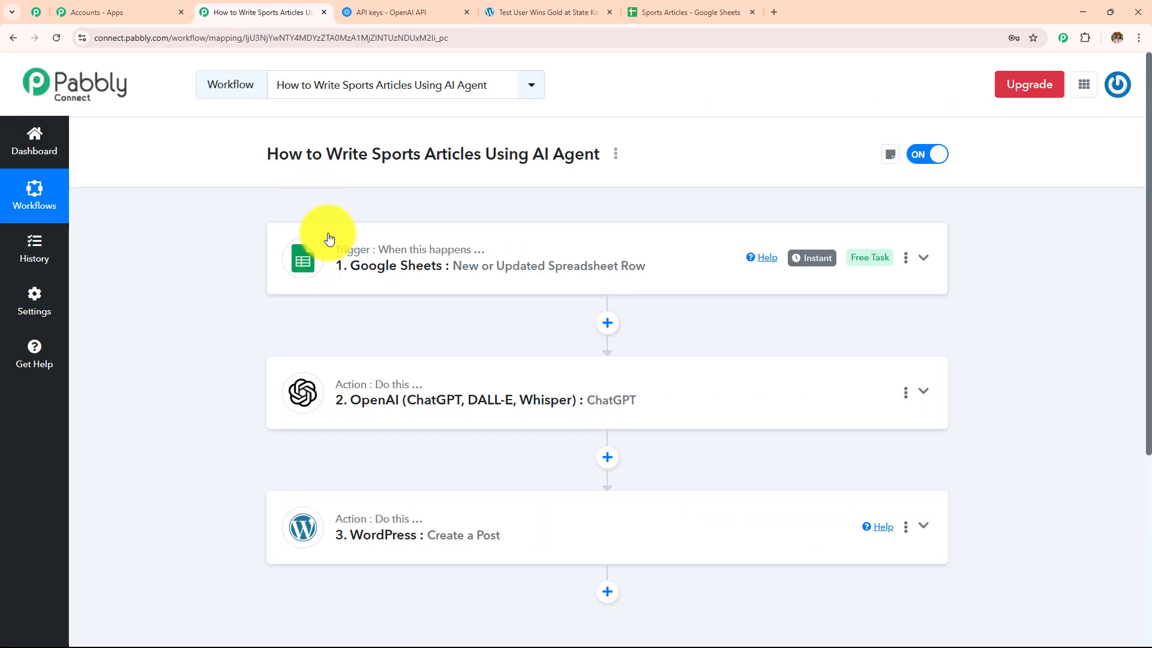
pyautogui.click(329, 238)
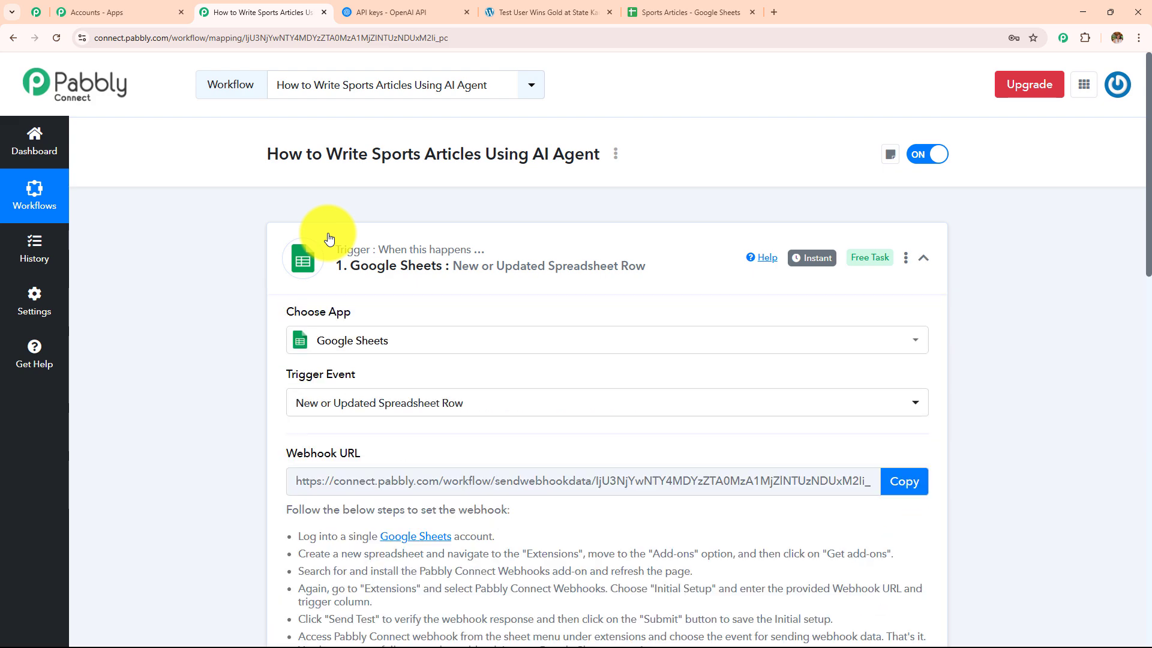
pyautogui.scroll(-2, 328, 239)
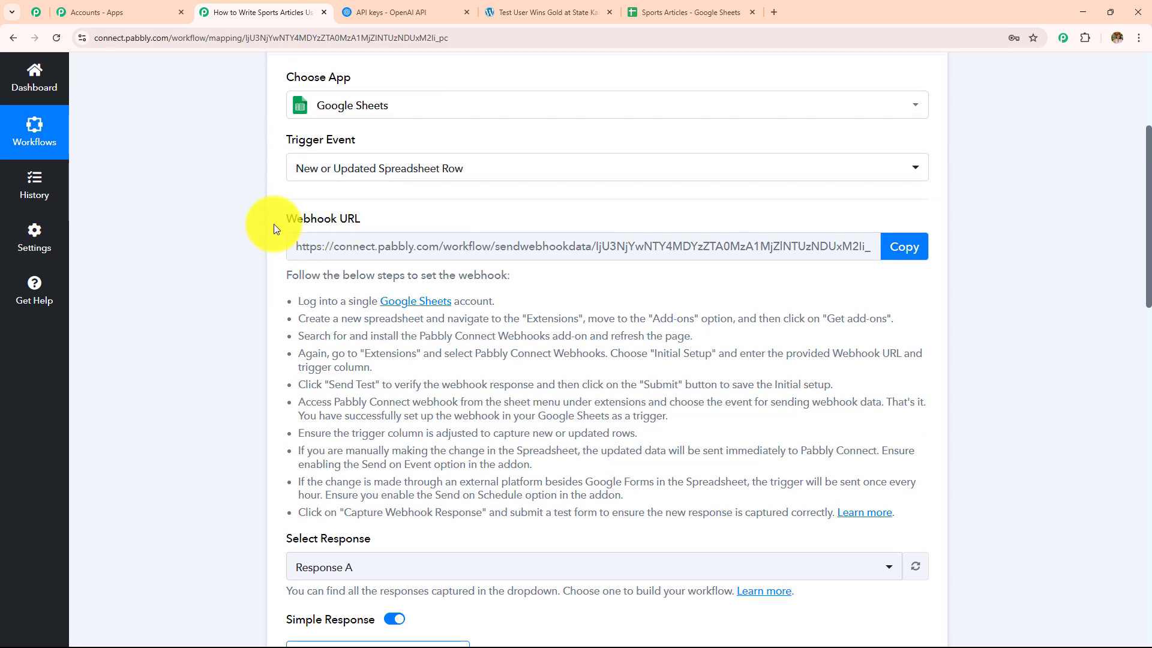
pyautogui.scroll(2, 265, 292)
pyautogui.scroll(3, 264, 290)
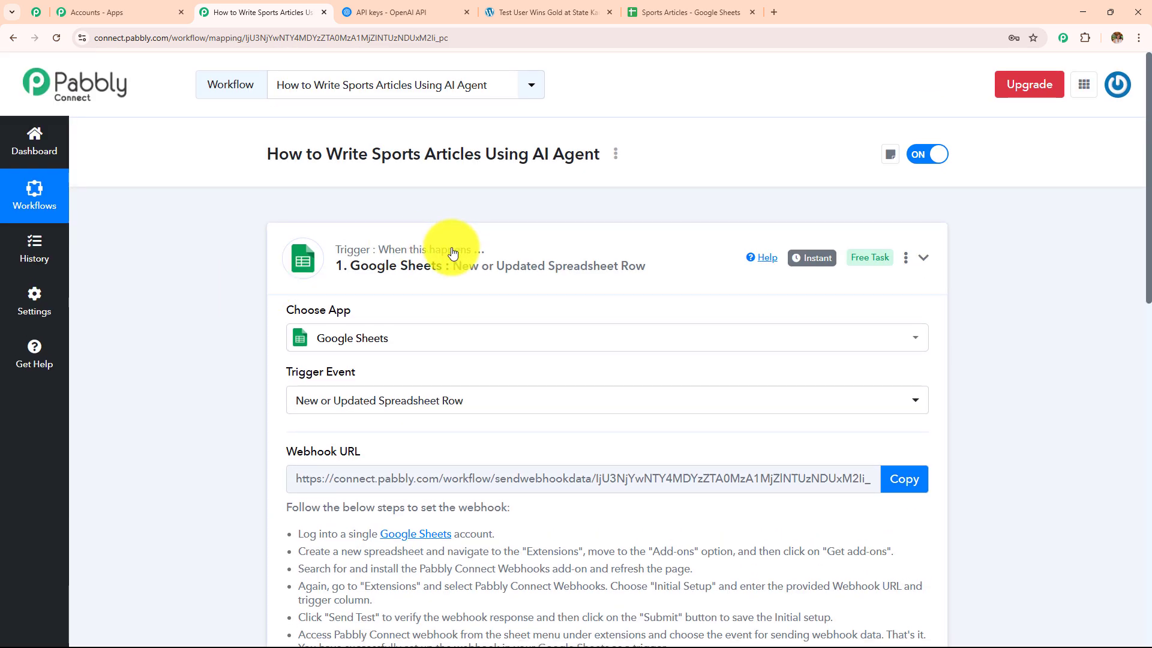
pyautogui.click(452, 255)
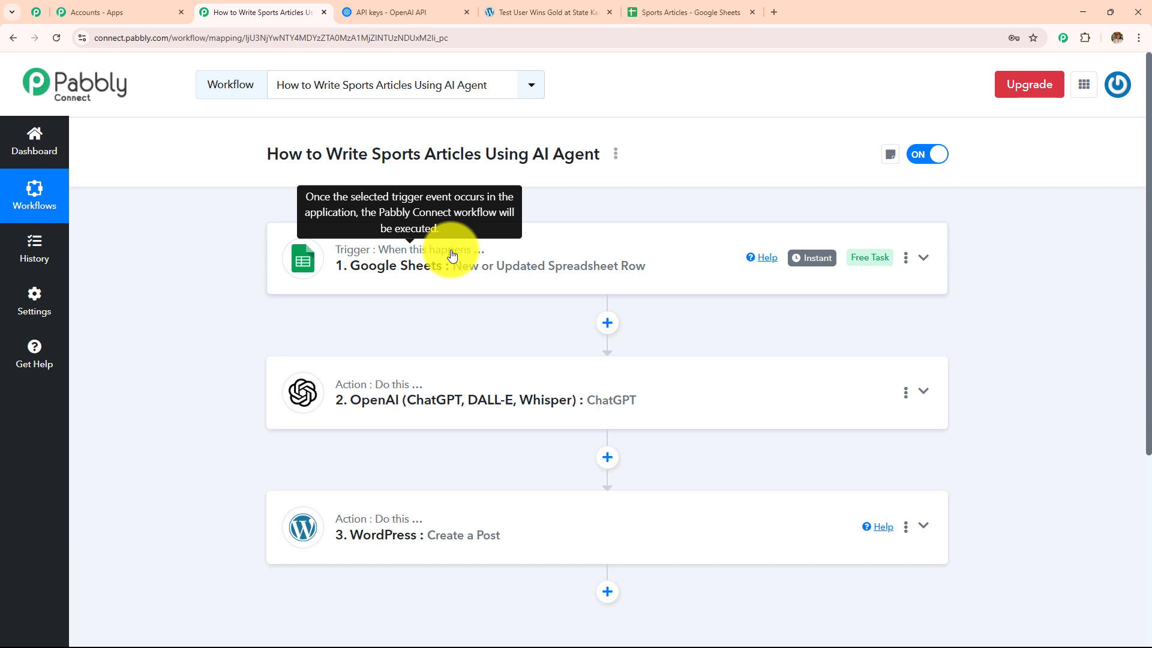